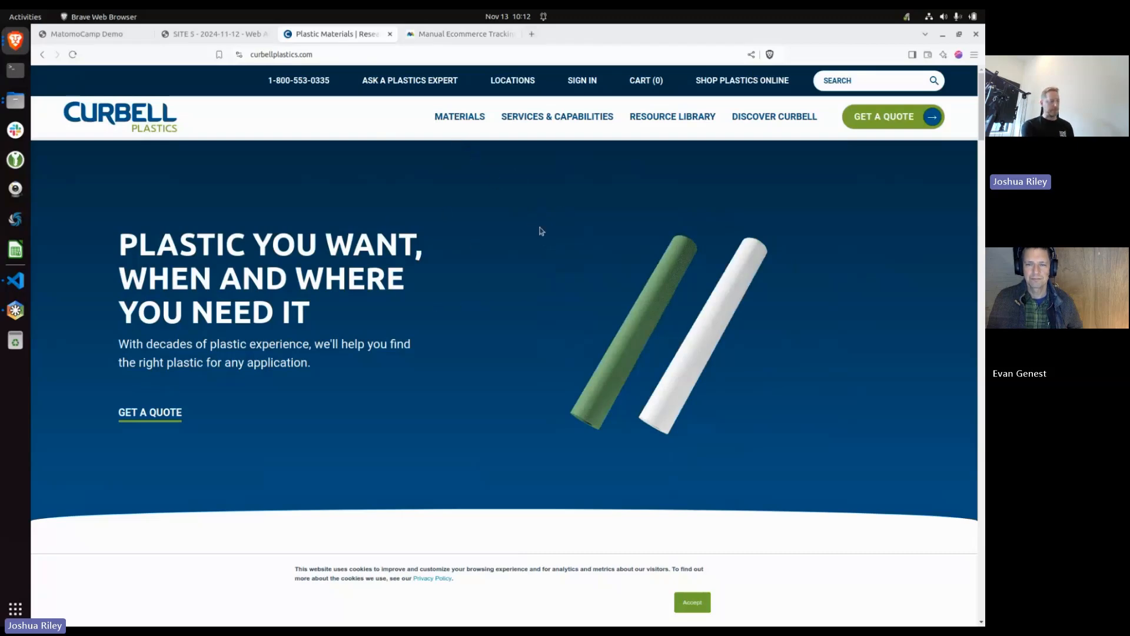
Open the browser developer tools and browse the plastics shop to the General Purpose ABS category
key(F12)
scroll(462, 323, down, 3)
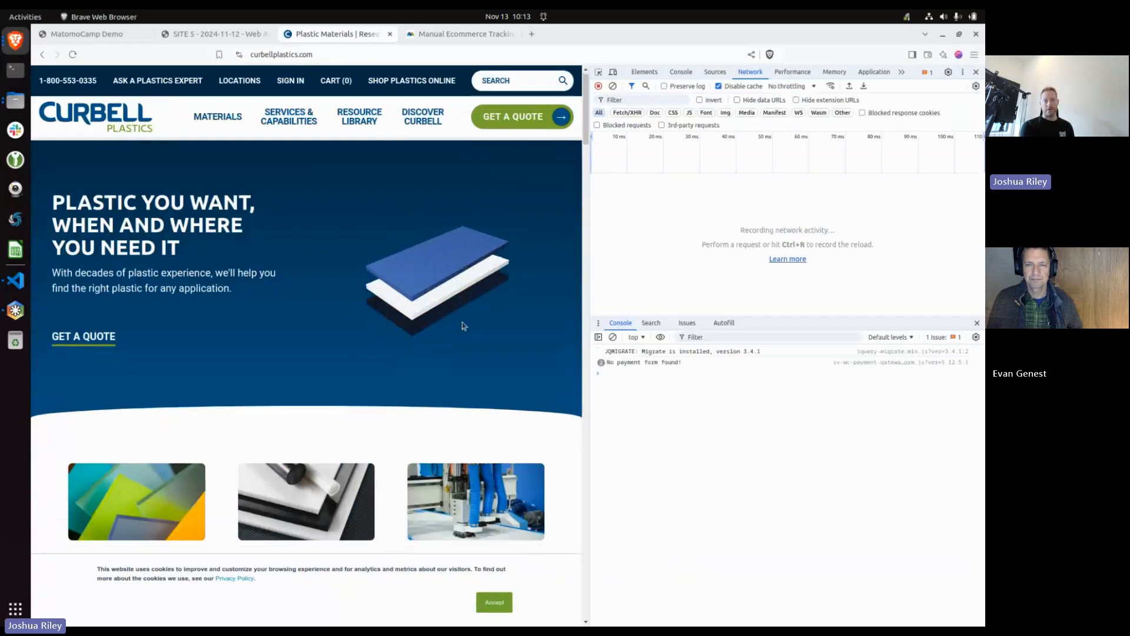
scroll(382, 353, down, 7)
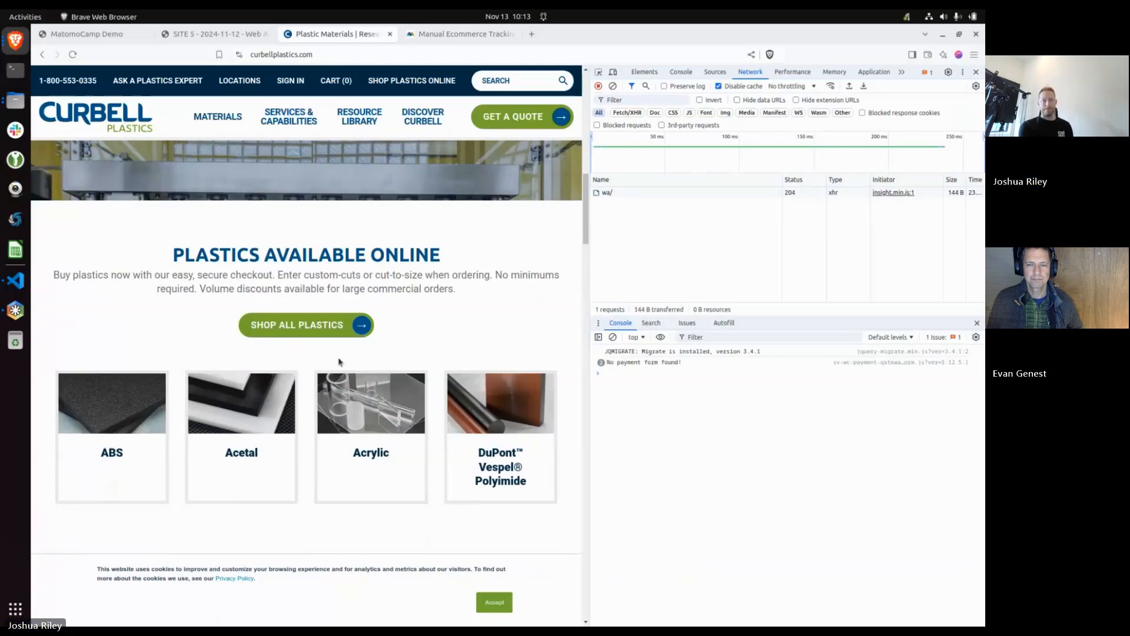
click(116, 446)
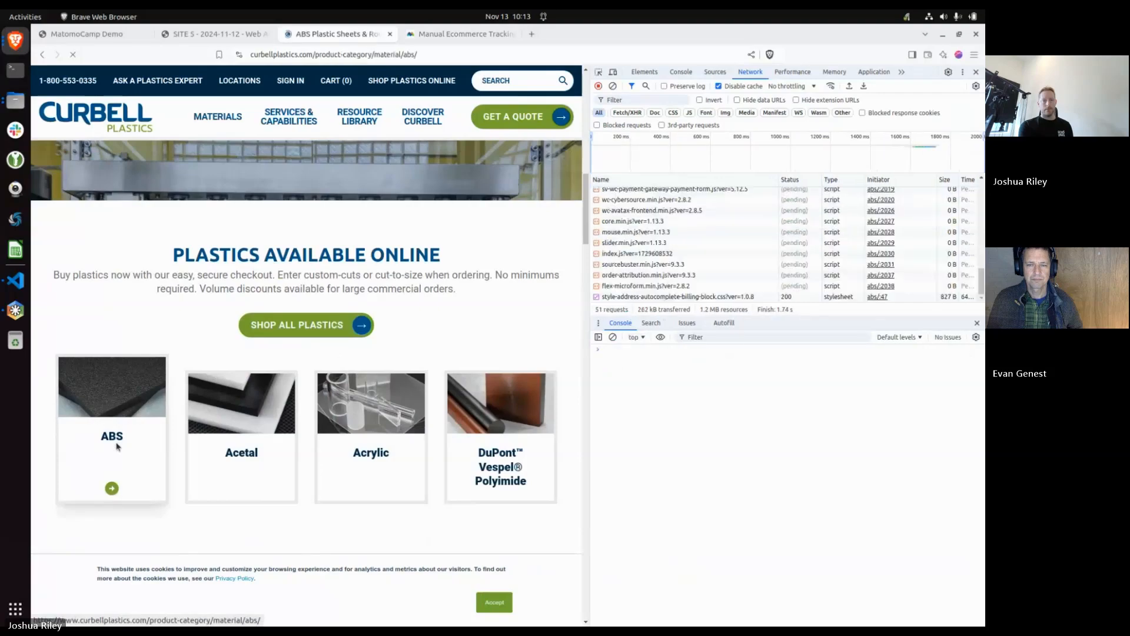
click(128, 387)
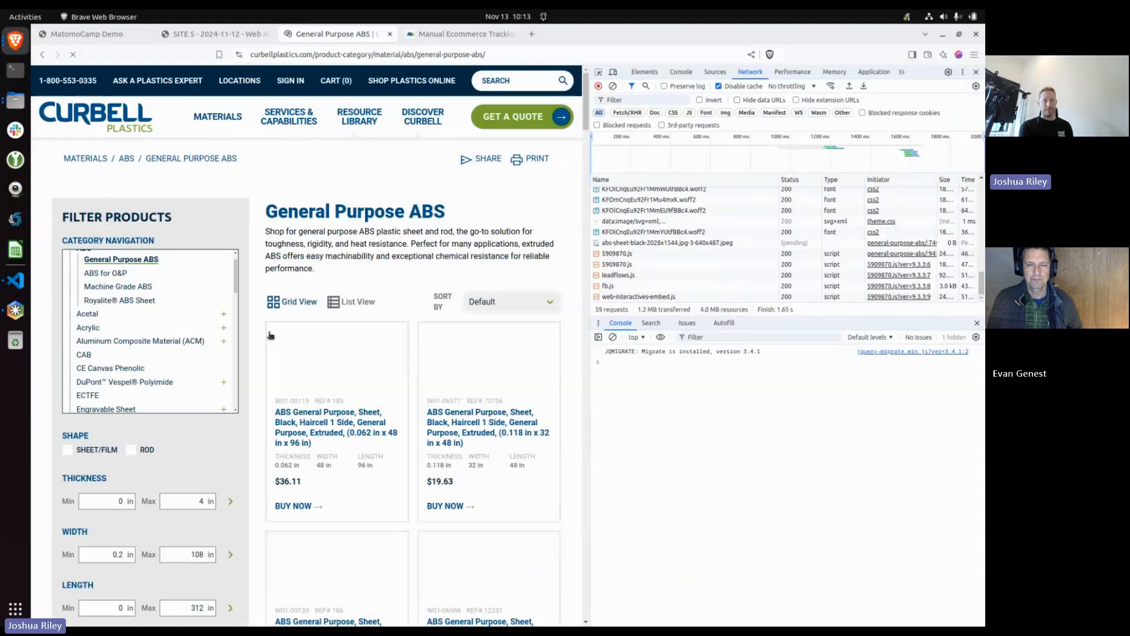
Add the black Haircell General Purpose ABS sheet (0.062 in x 48 in x 96 in) to the cart and open the shopping cart
scroll(297, 348, down, 3)
click(298, 321)
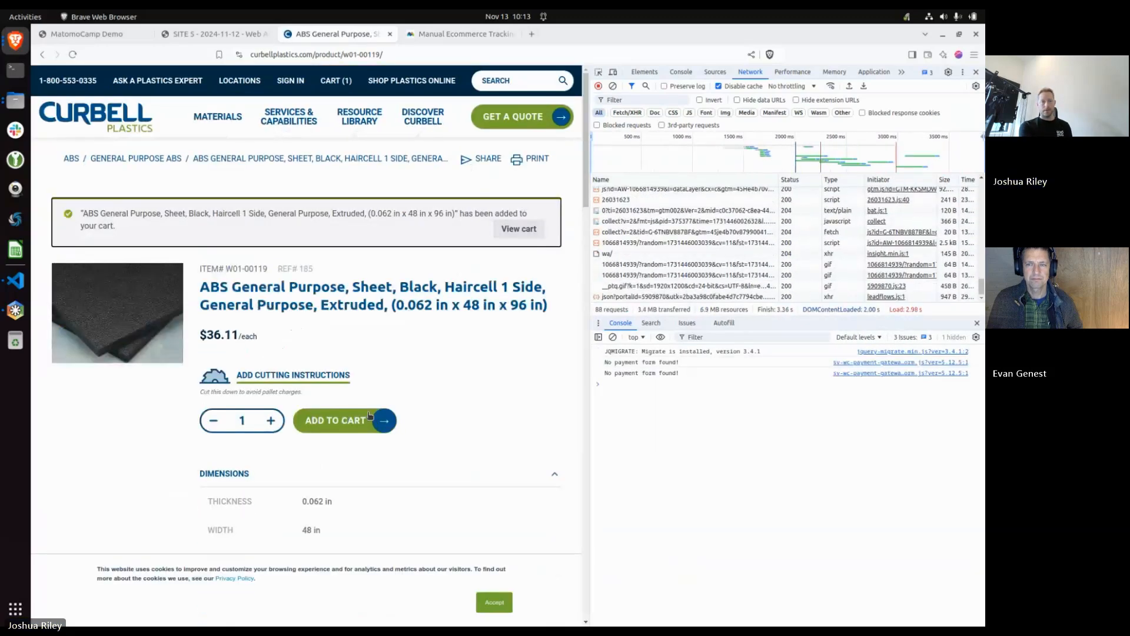
click(518, 231)
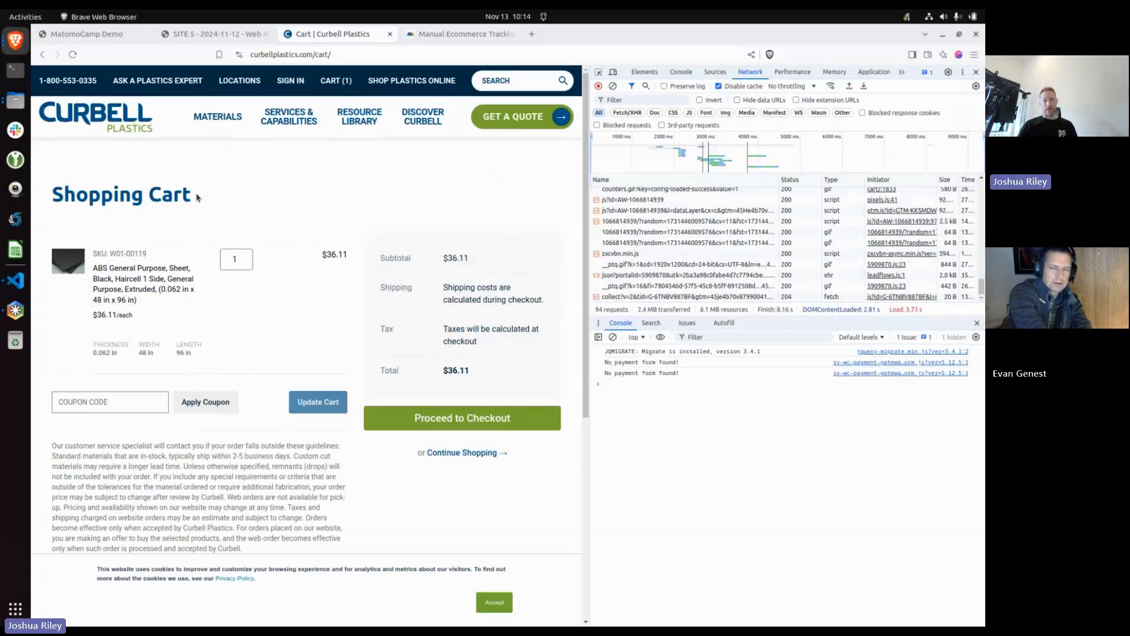
Evaluate dataLayer in the console and expand the view_cart entry's ecommerce data down to the first cart item's details
click(721, 419)
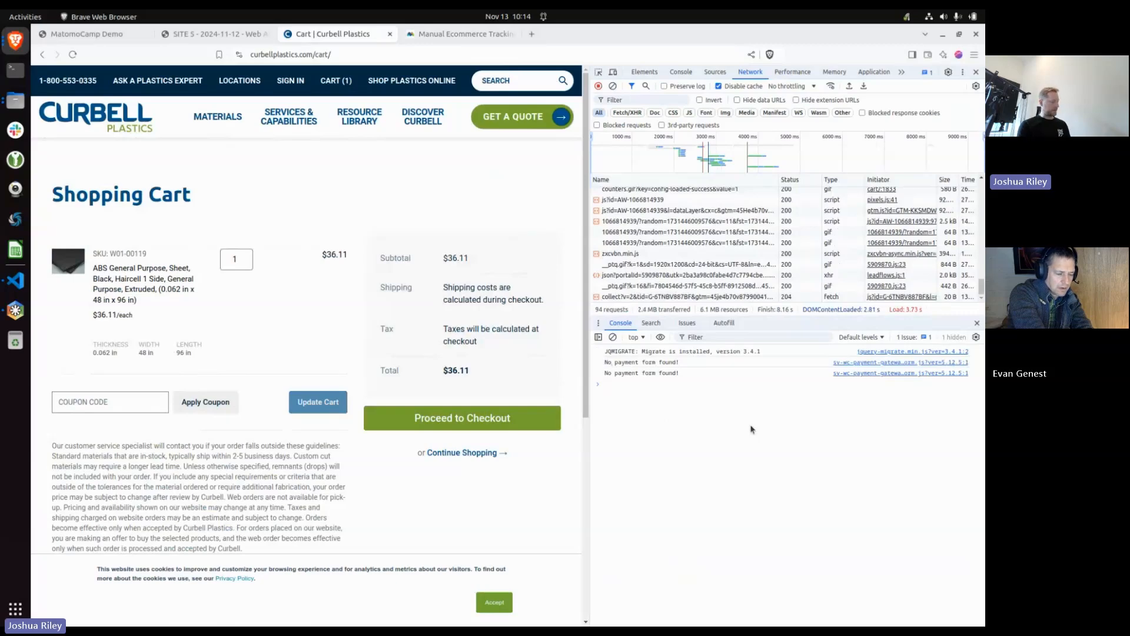
text(data)
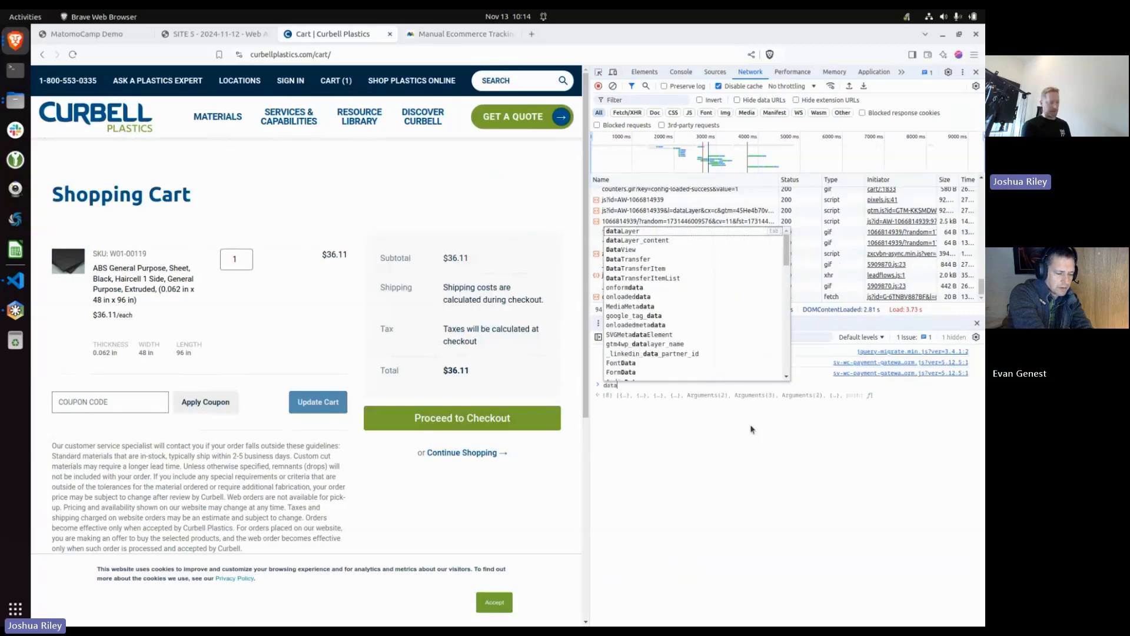
key(Tab)
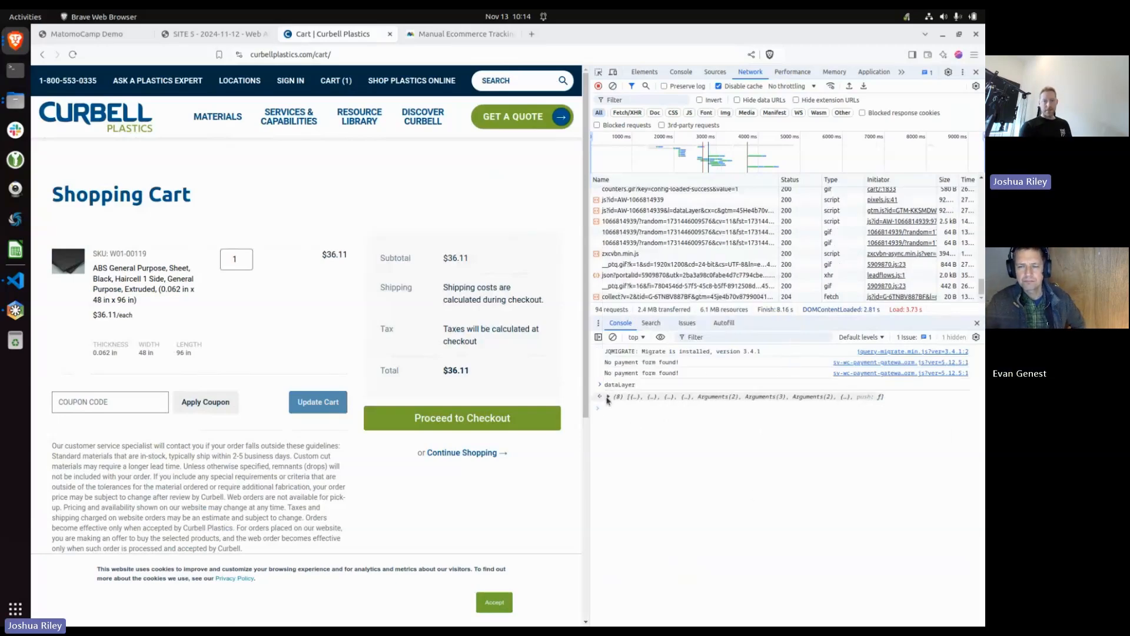
click(632, 400)
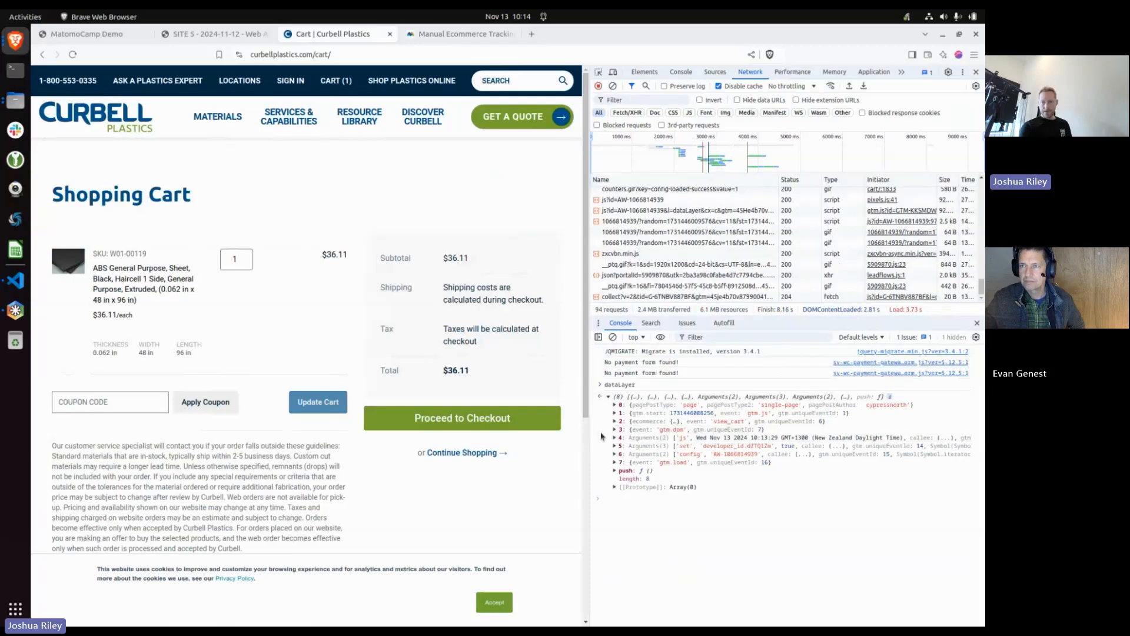
click(615, 421)
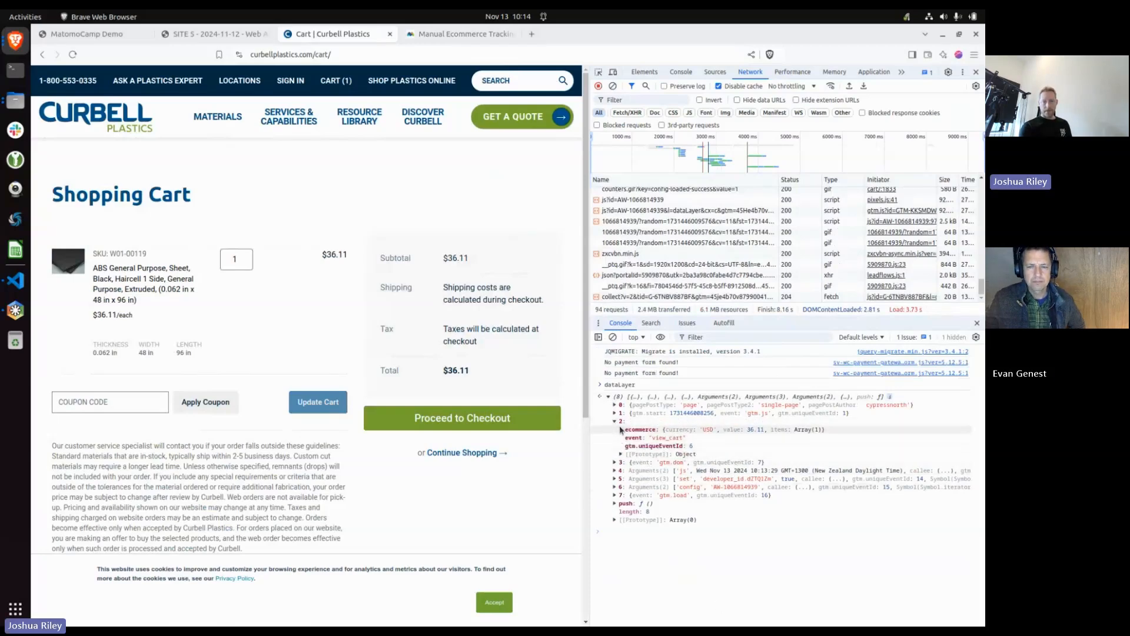
click(622, 430)
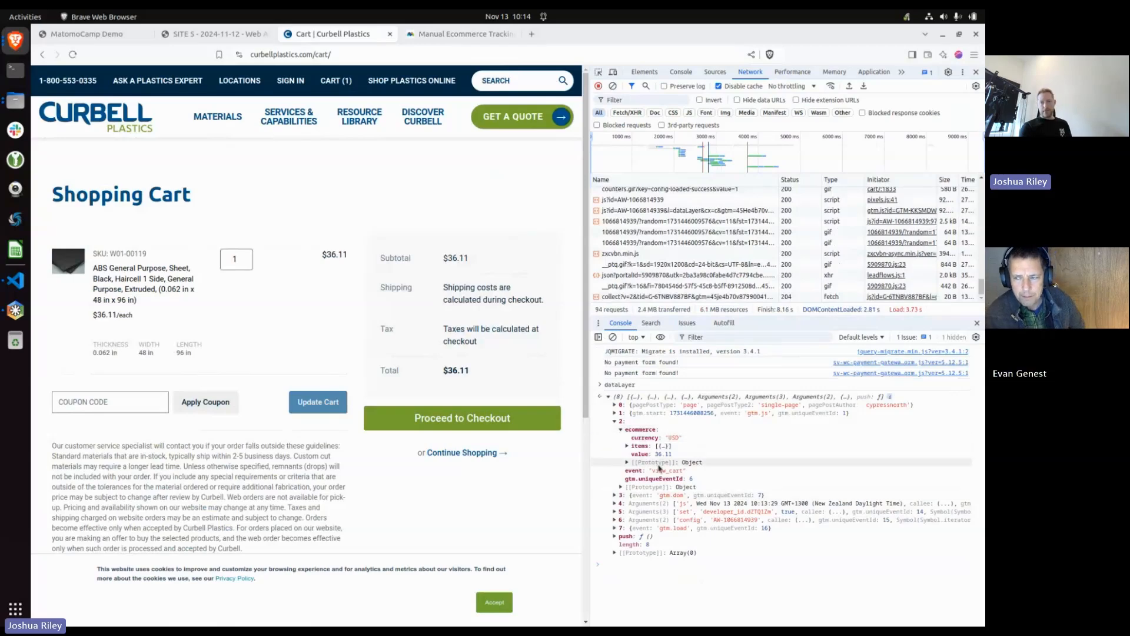
click(628, 446)
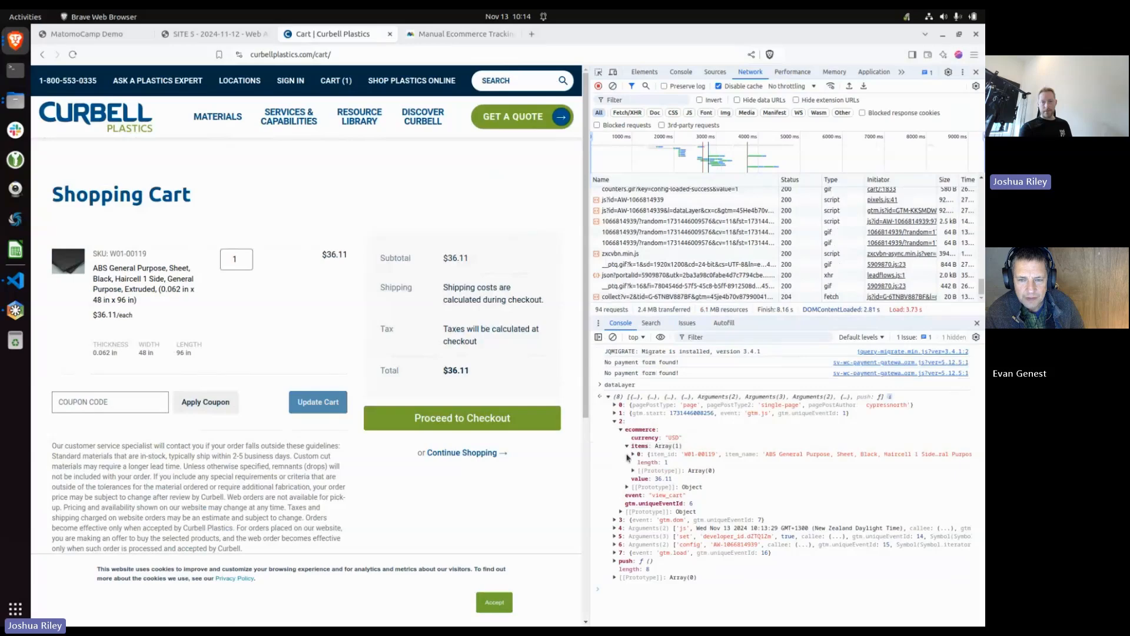
click(634, 454)
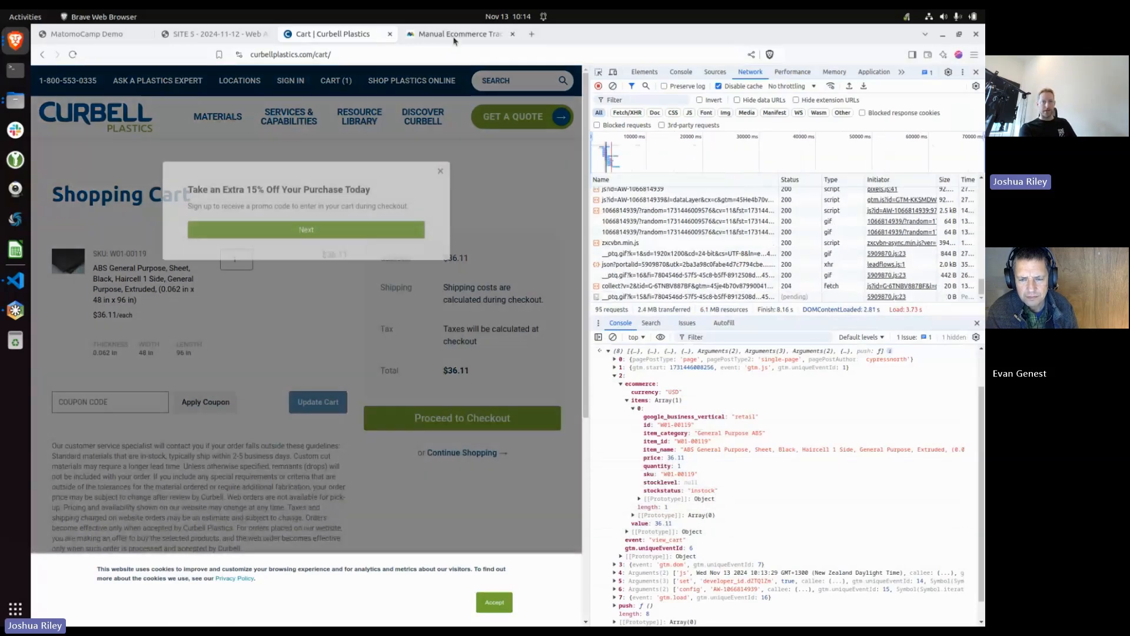
Switch to the Matomo guide "Manual Ecommerce Tracking with Existing GTM Cart Data" and highlight its title
click(455, 33)
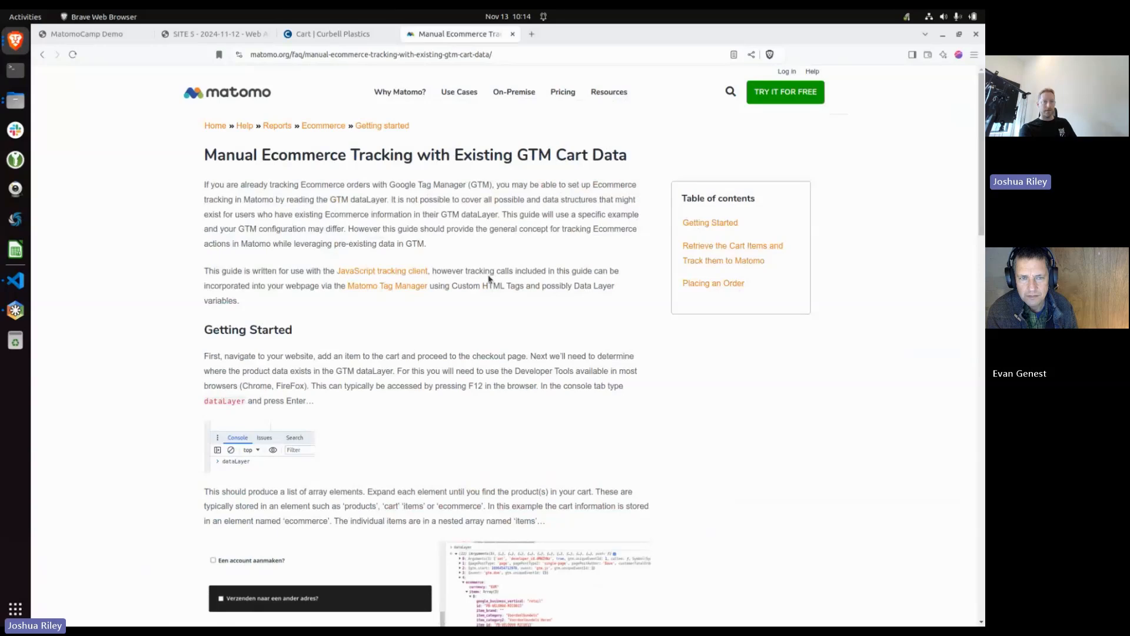
drag(206, 154, 523, 156)
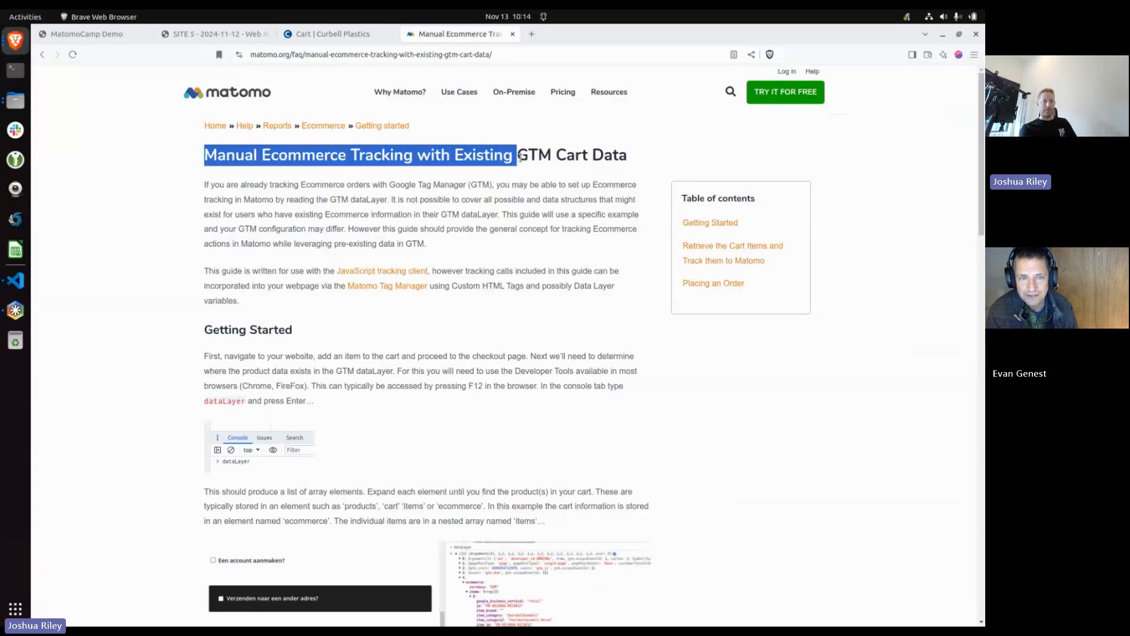
click(617, 205)
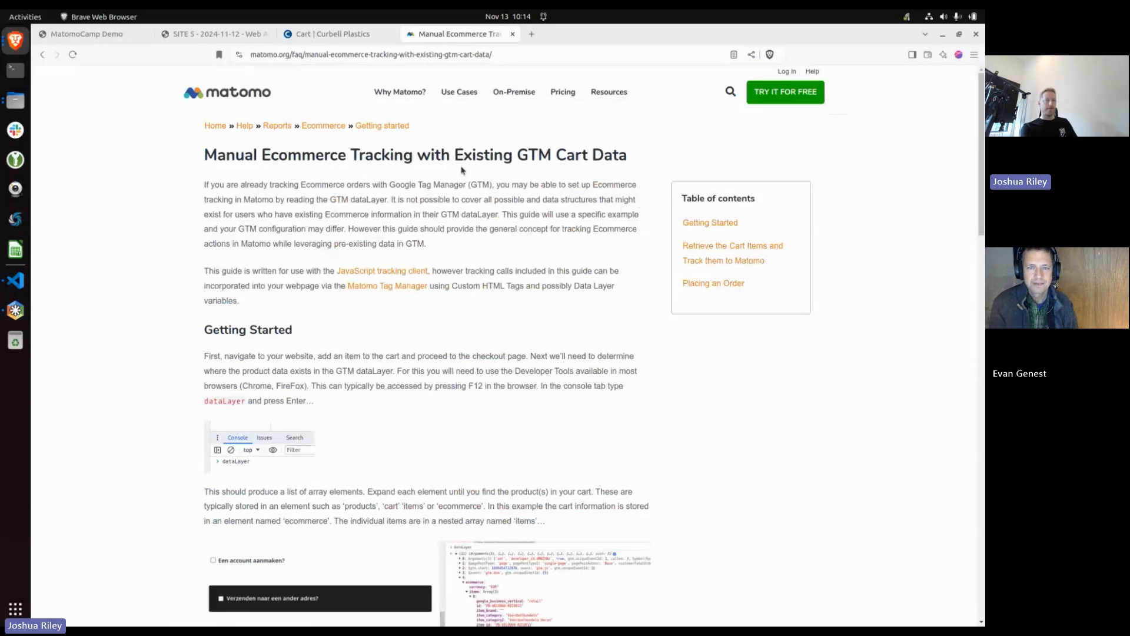
Return to the cart page and examine the item fields, cart value and whole ecommerce object in the dataLayer output
click(321, 34)
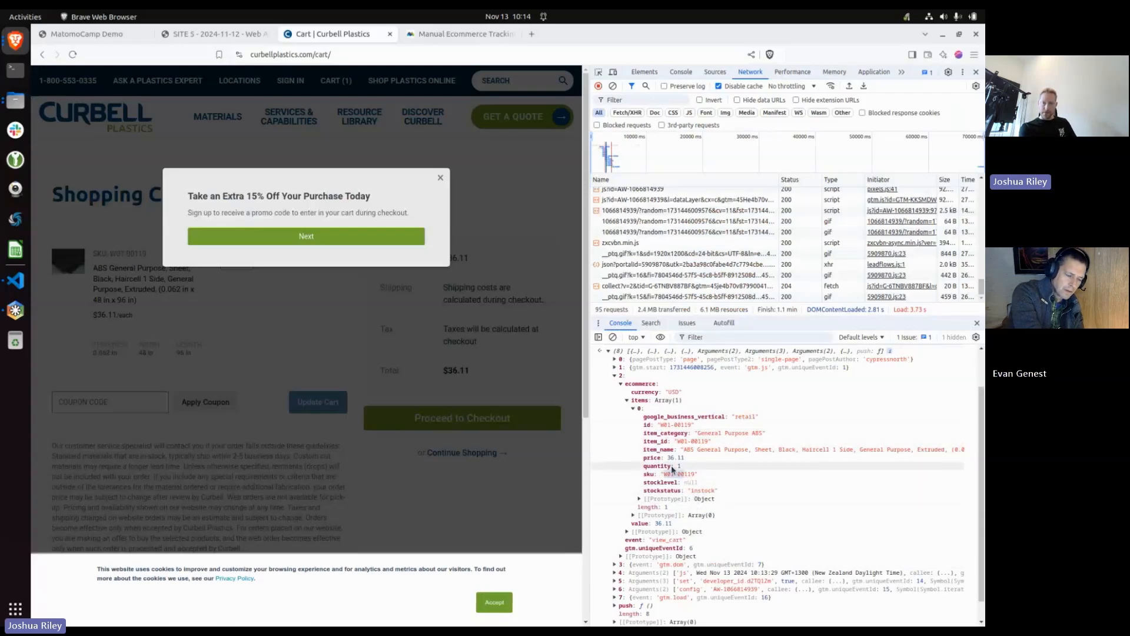
drag(656, 524, 659, 524)
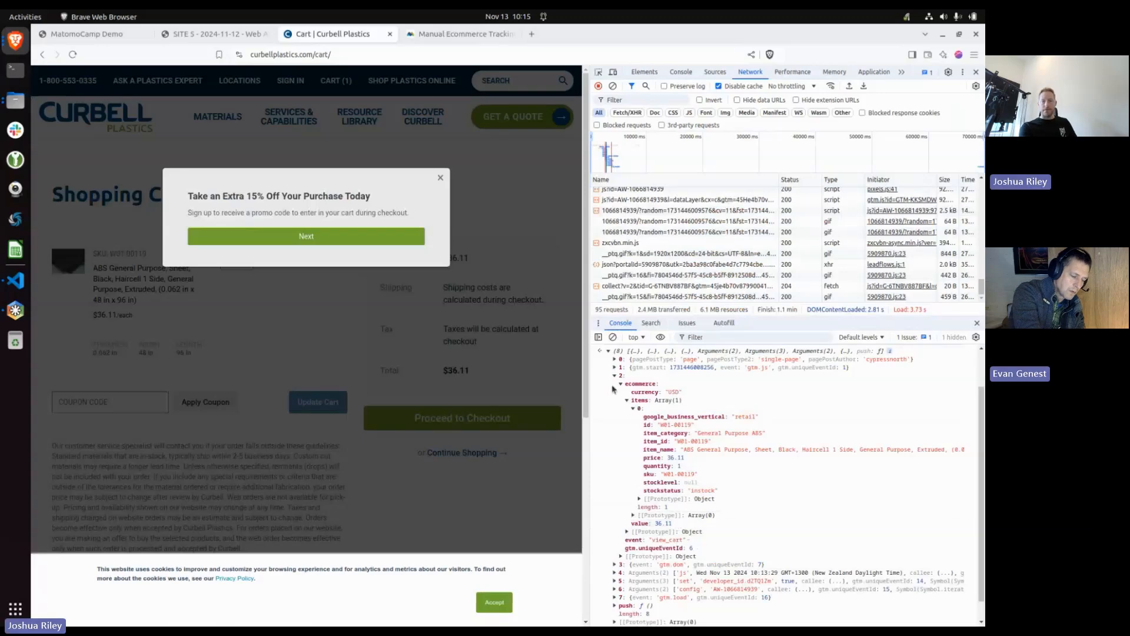
drag(624, 383, 685, 536)
click(712, 538)
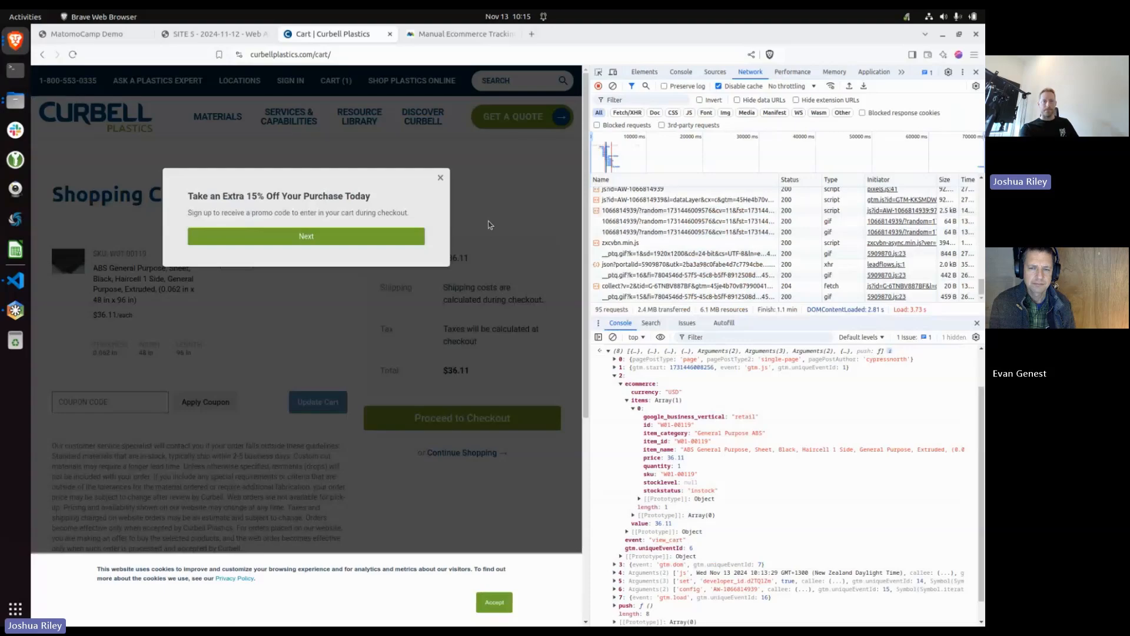
Copy the guide's ecommerceData script that finds the ecommerce element in the dataLayer
click(444, 34)
scroll(424, 248, down, 5)
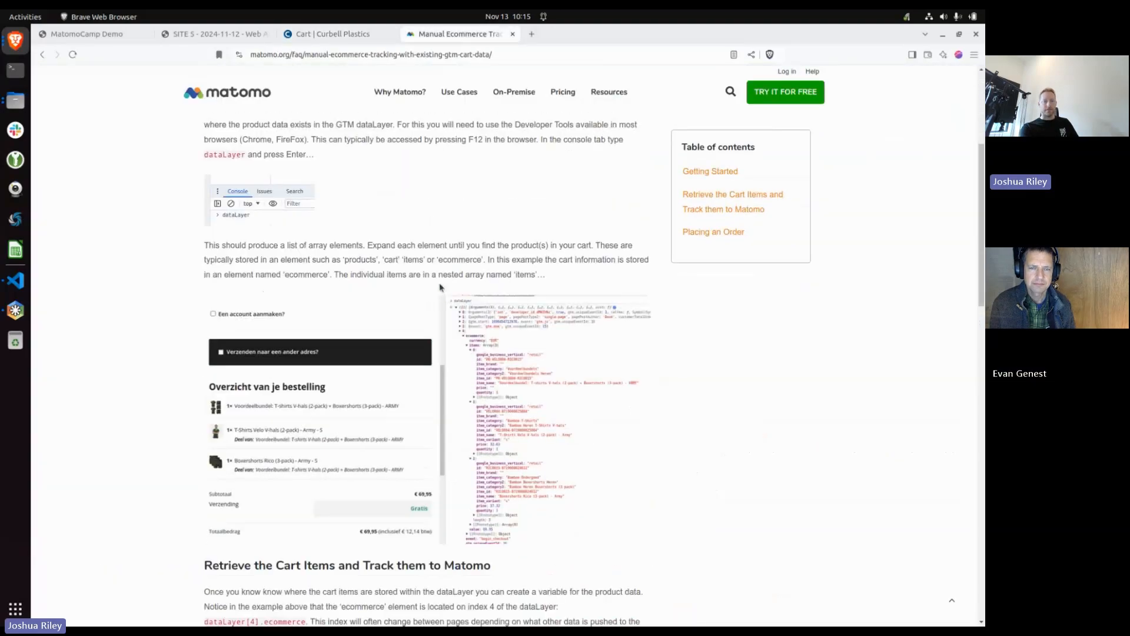
scroll(396, 244, up, 2)
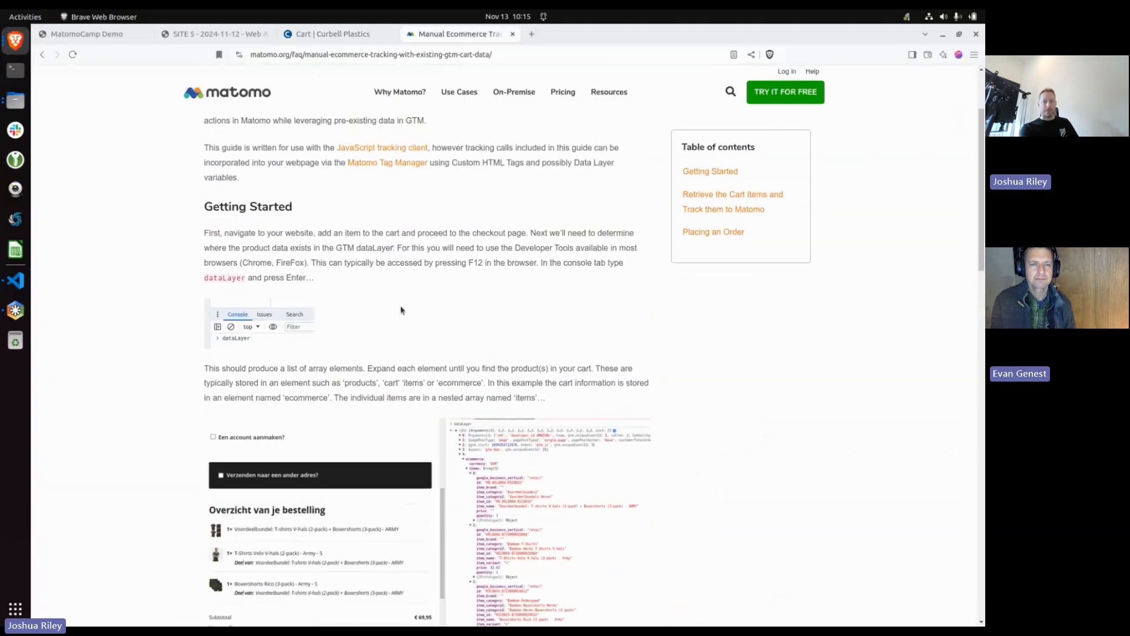
scroll(399, 311, down, 8)
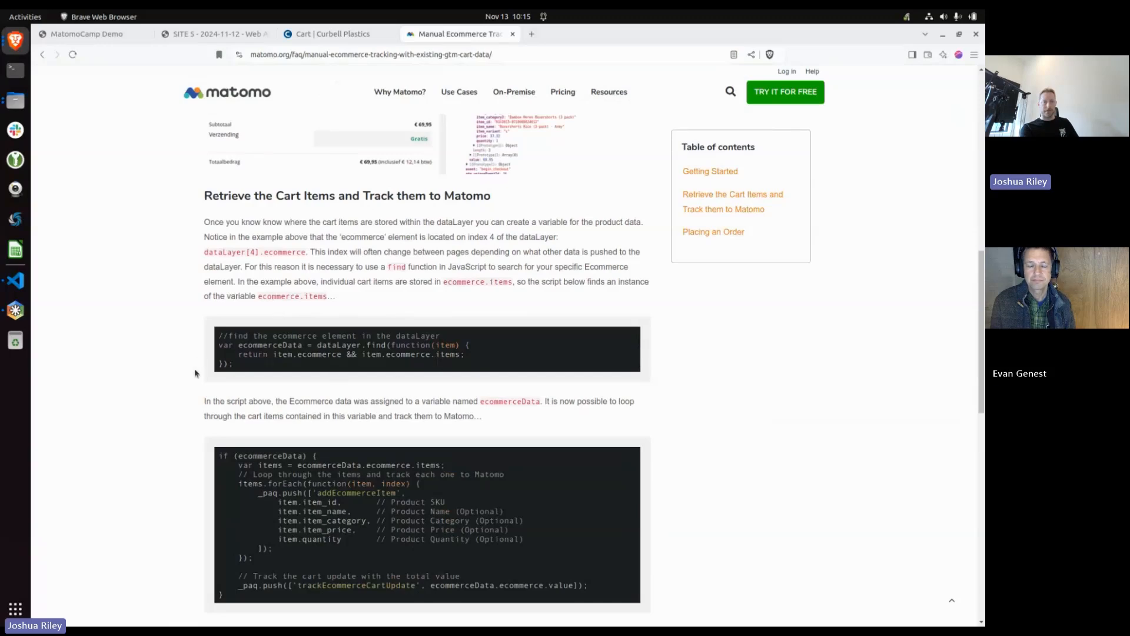
drag(244, 367, 215, 328)
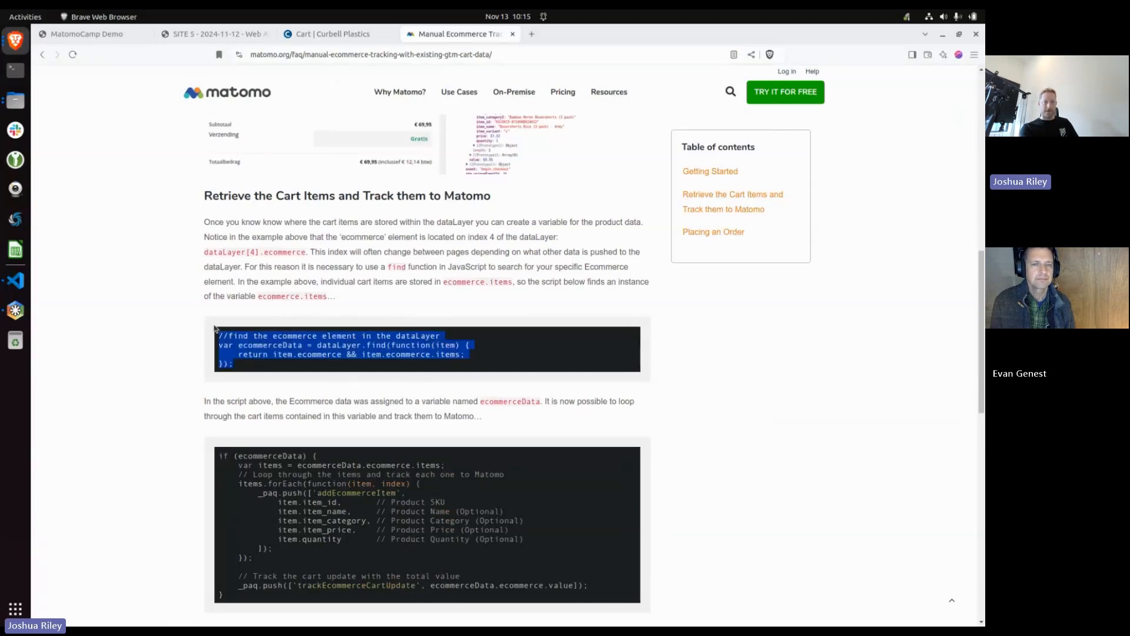
click(370, 356)
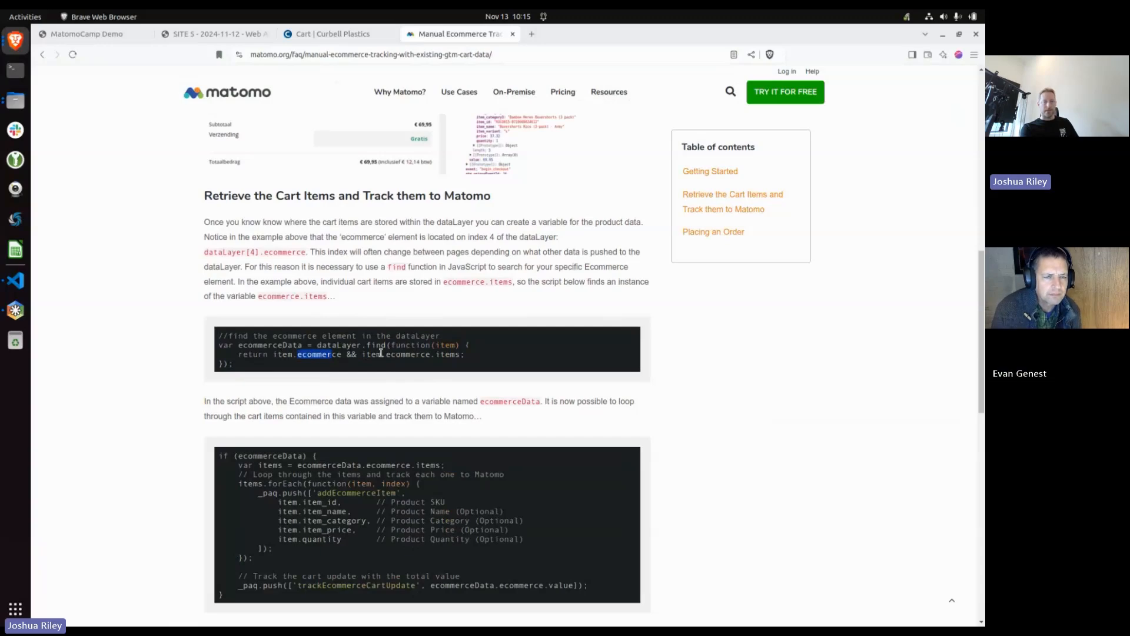
drag(247, 369, 216, 337)
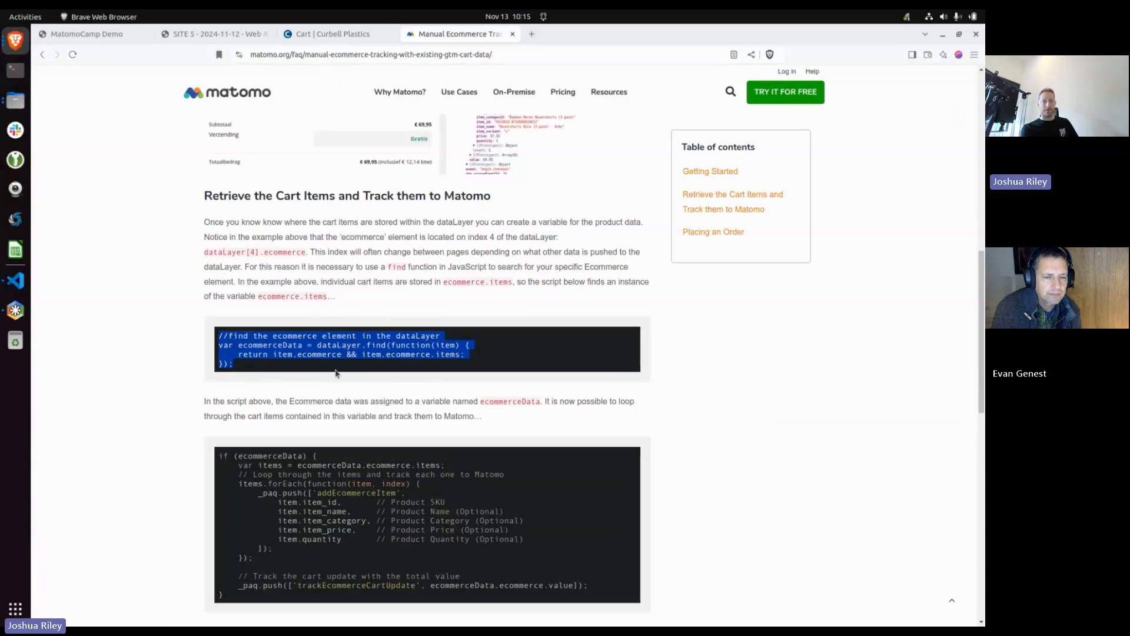
right_click(321, 350)
click(336, 358)
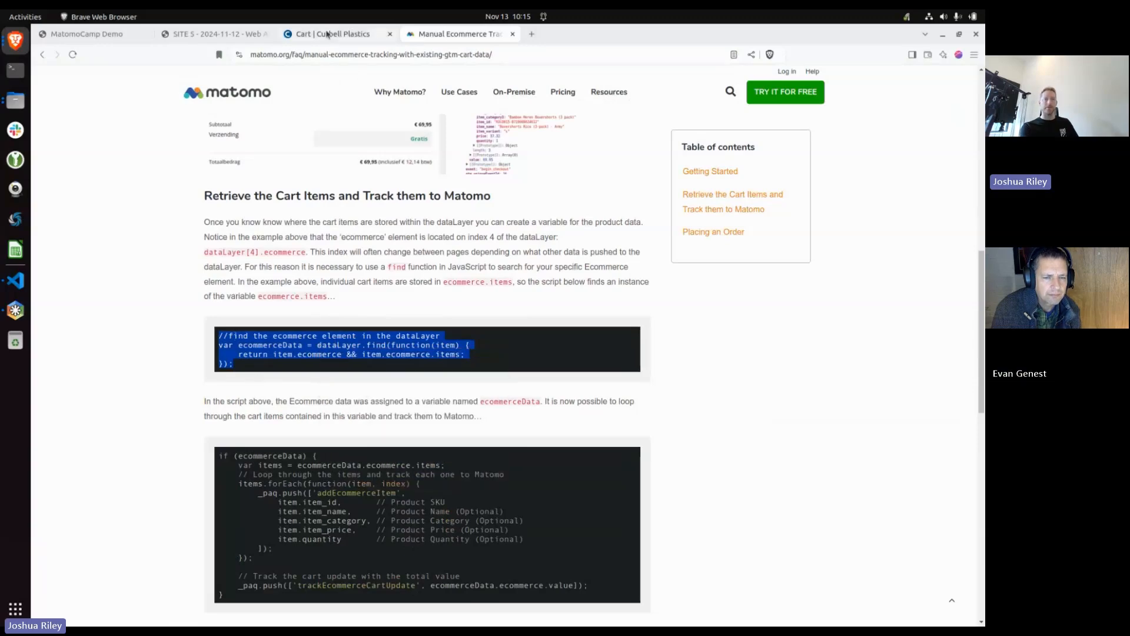
Open the EmersonTraining container's dashboard in Matomo Tag Manager
click(194, 33)
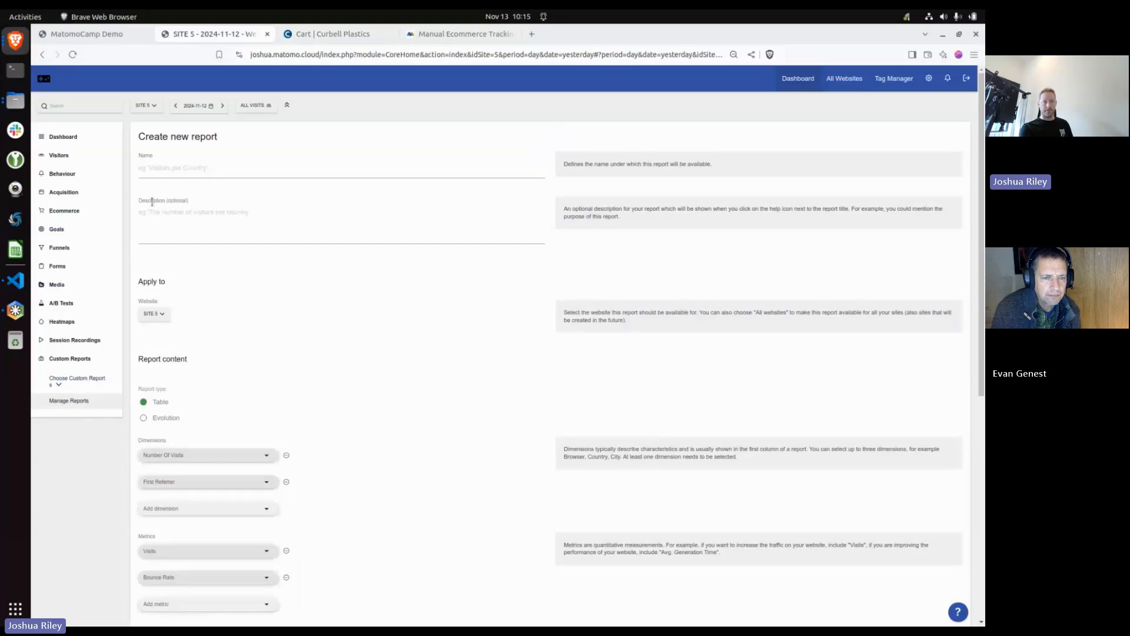
click(894, 78)
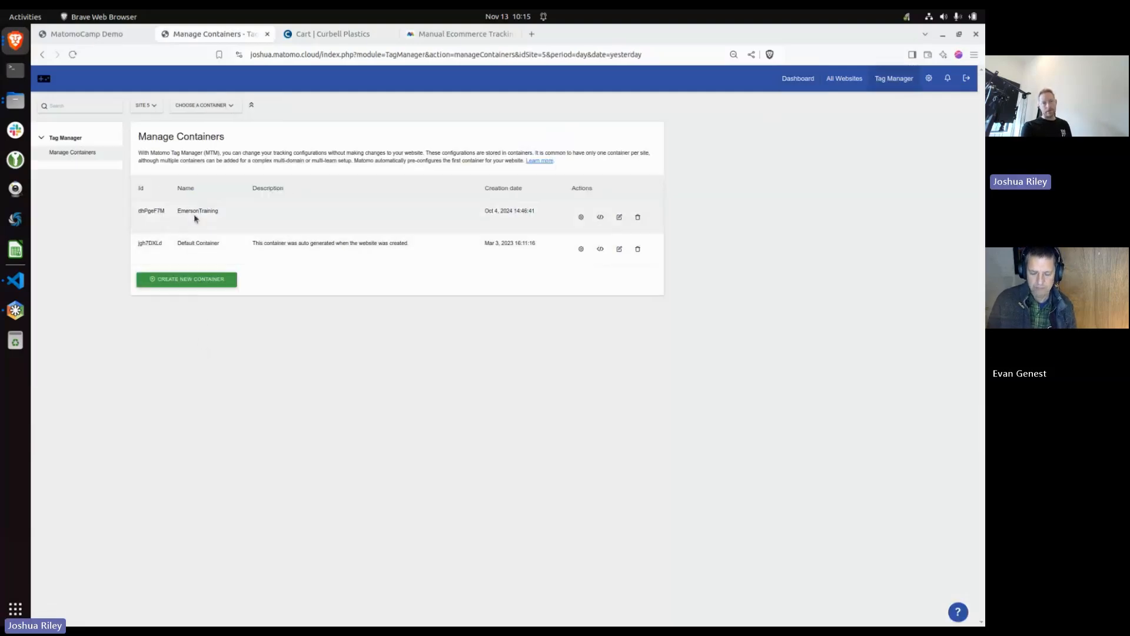
click(579, 217)
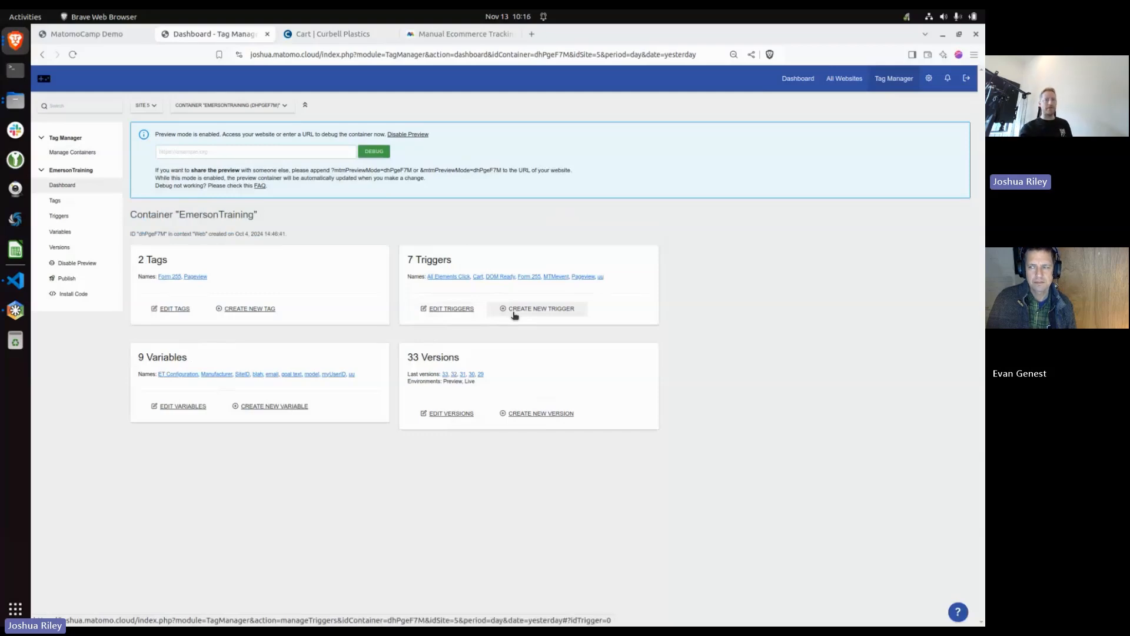
Copy the URL of the shop's cart page
click(320, 35)
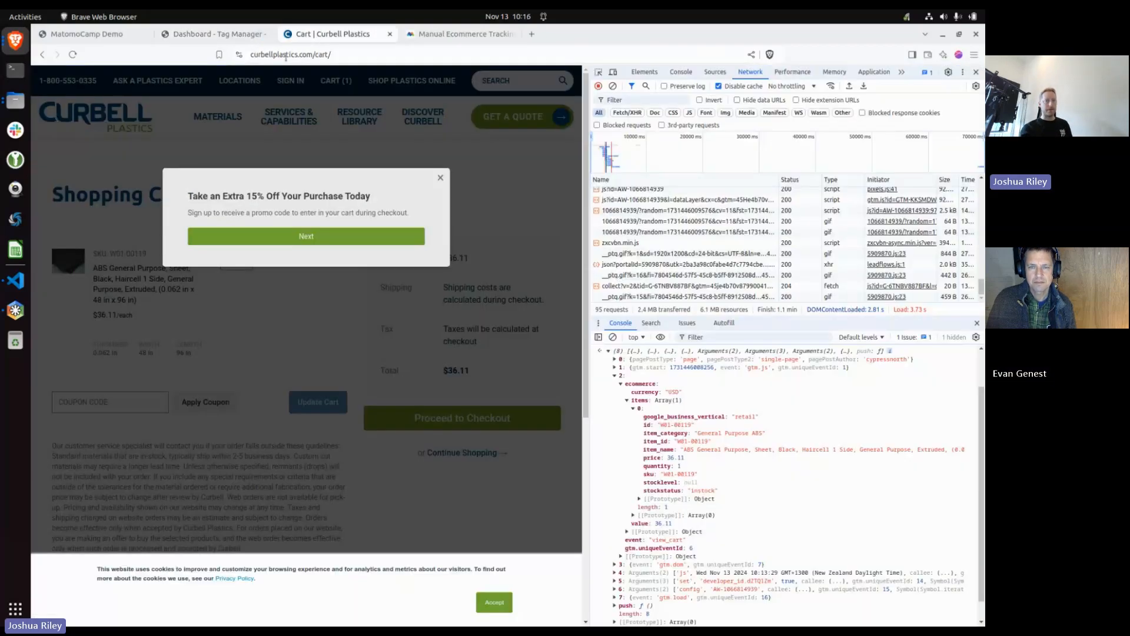
double_click(286, 55)
click(289, 57)
key(ctrl+c)
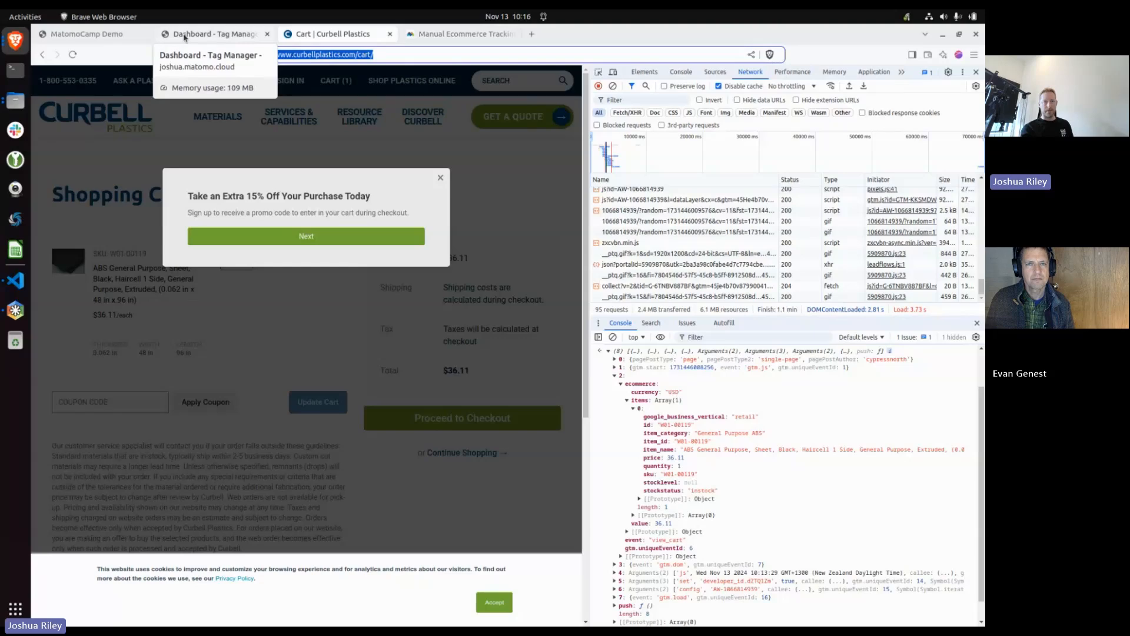
Go back to Matomo Tag Manager and start a new Pageview trigger in the EmersonTraining container
click(158, 39)
click(522, 312)
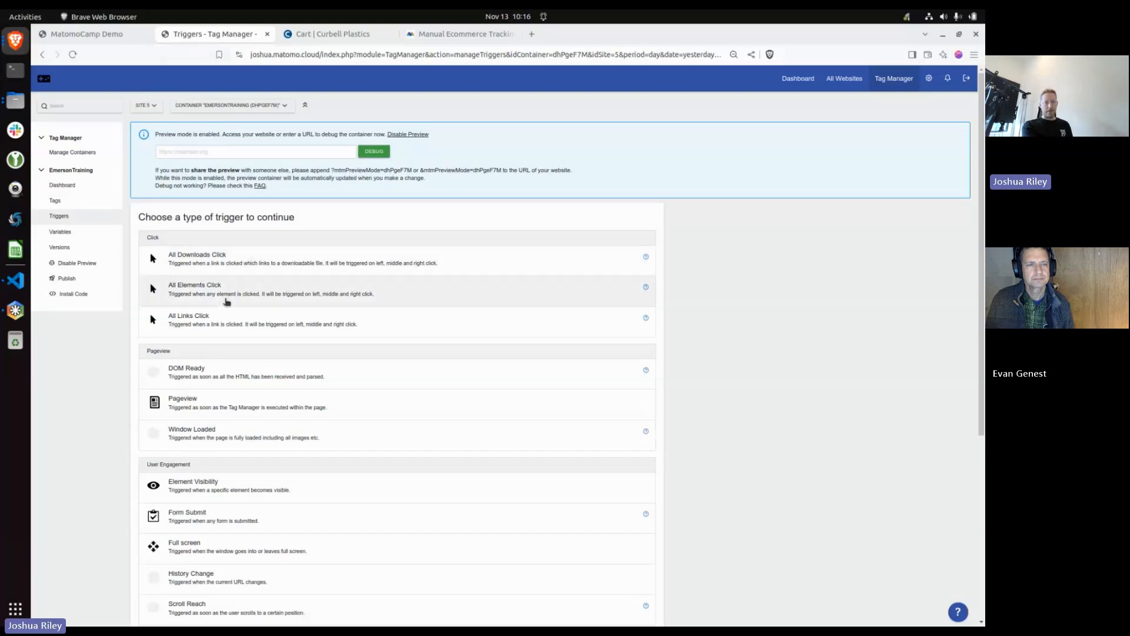
scroll(227, 339, down, 3)
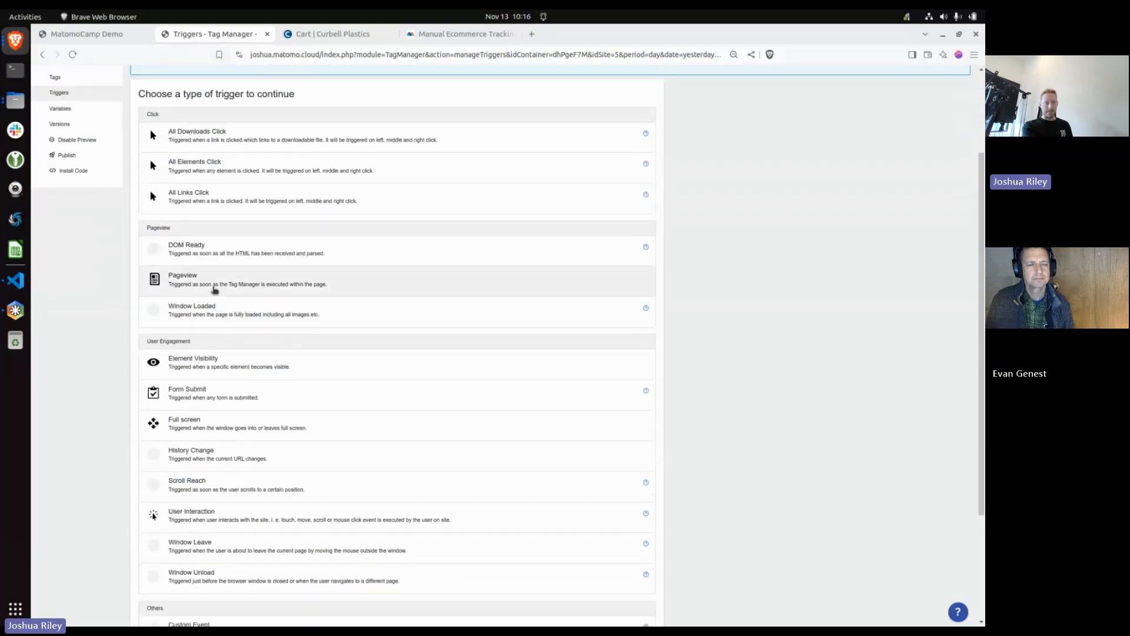
click(218, 286)
click(231, 421)
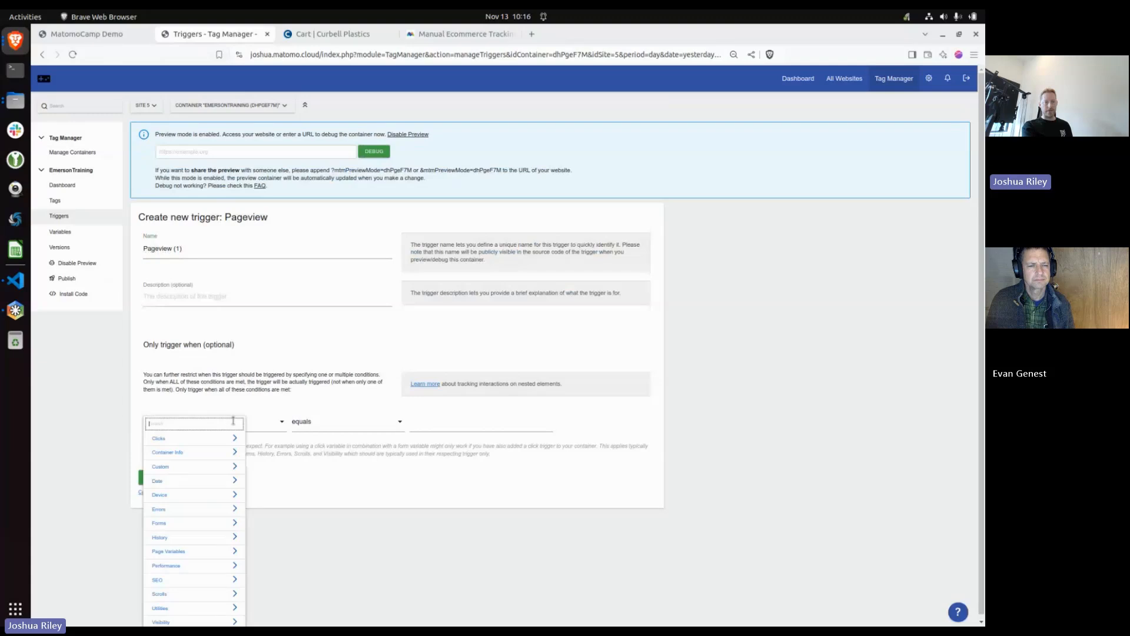
click(326, 422)
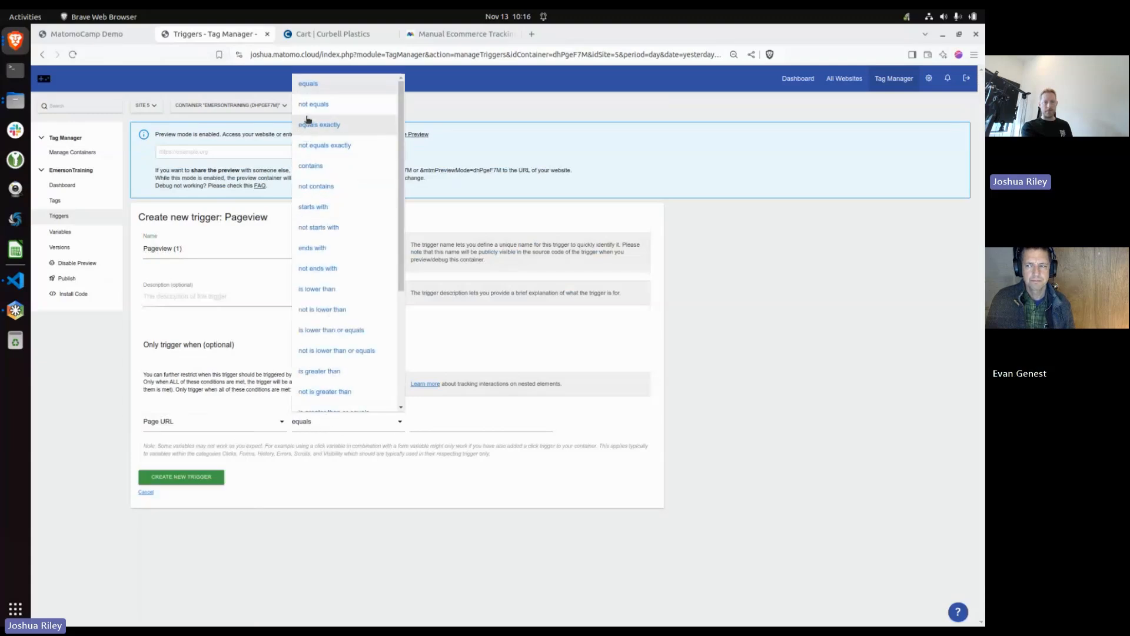
click(314, 213)
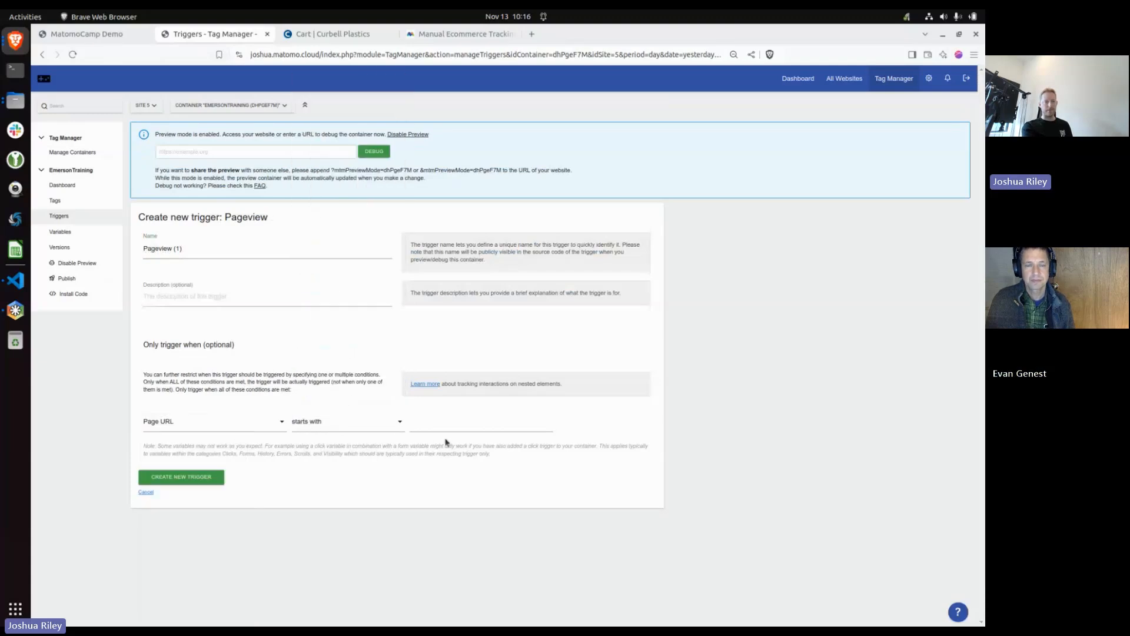
click(439, 419)
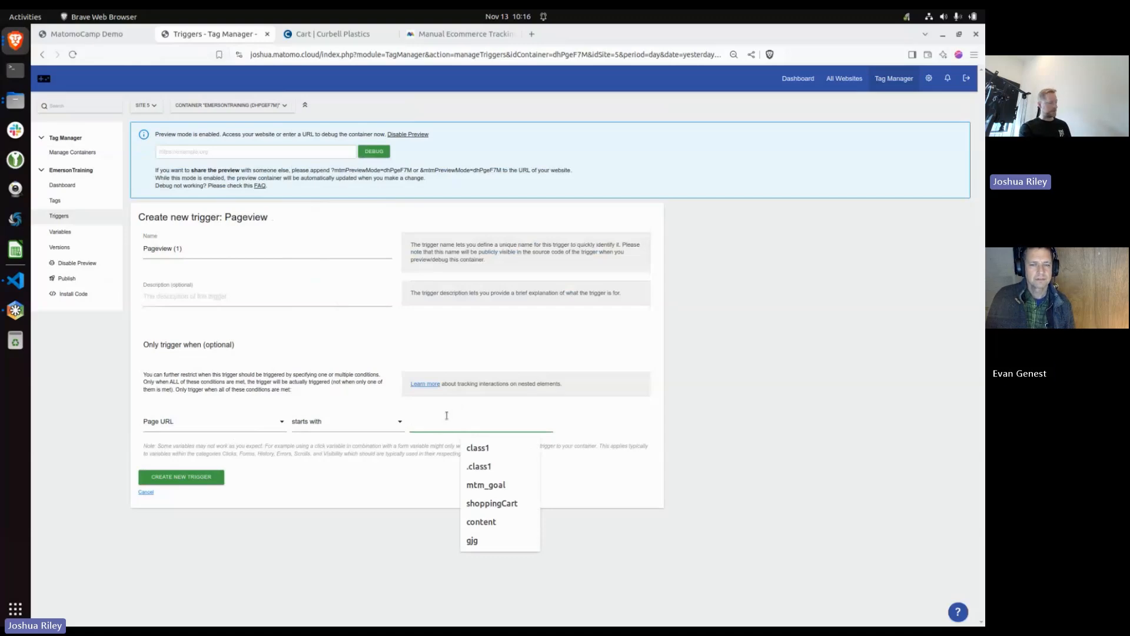
key(ctrl+v)
key(BackSpace)
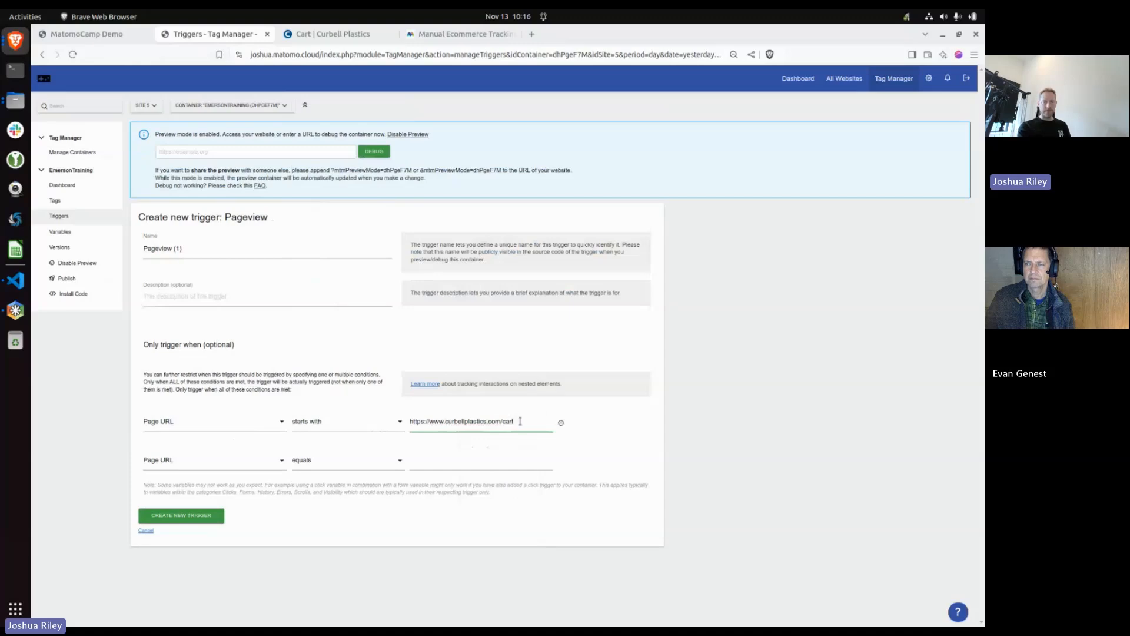
drag(520, 421, 396, 418)
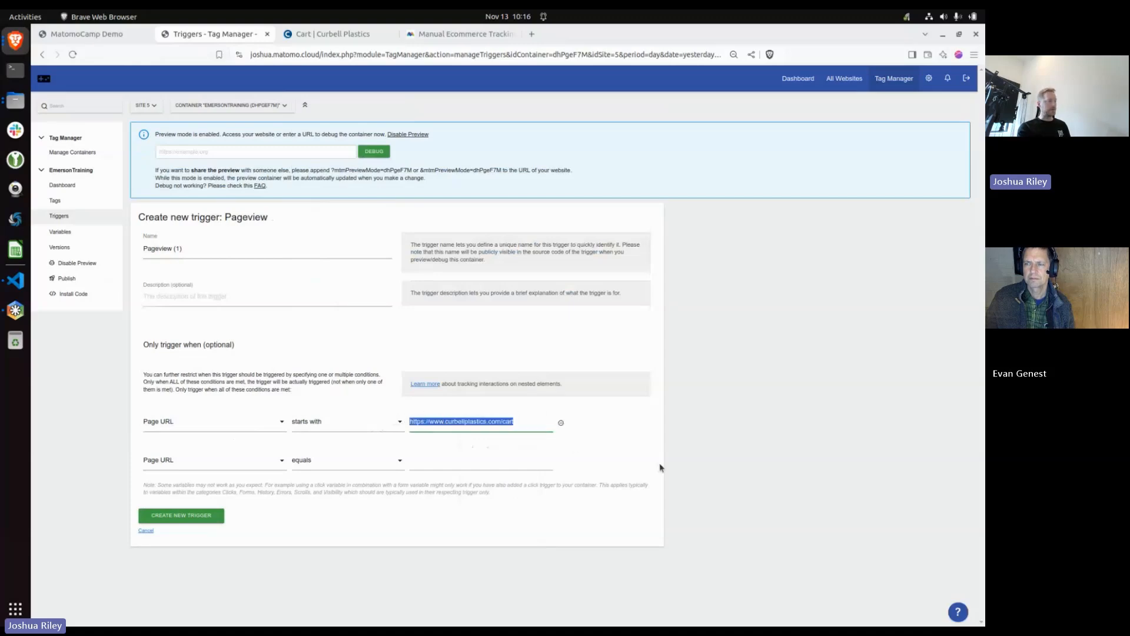
click(648, 403)
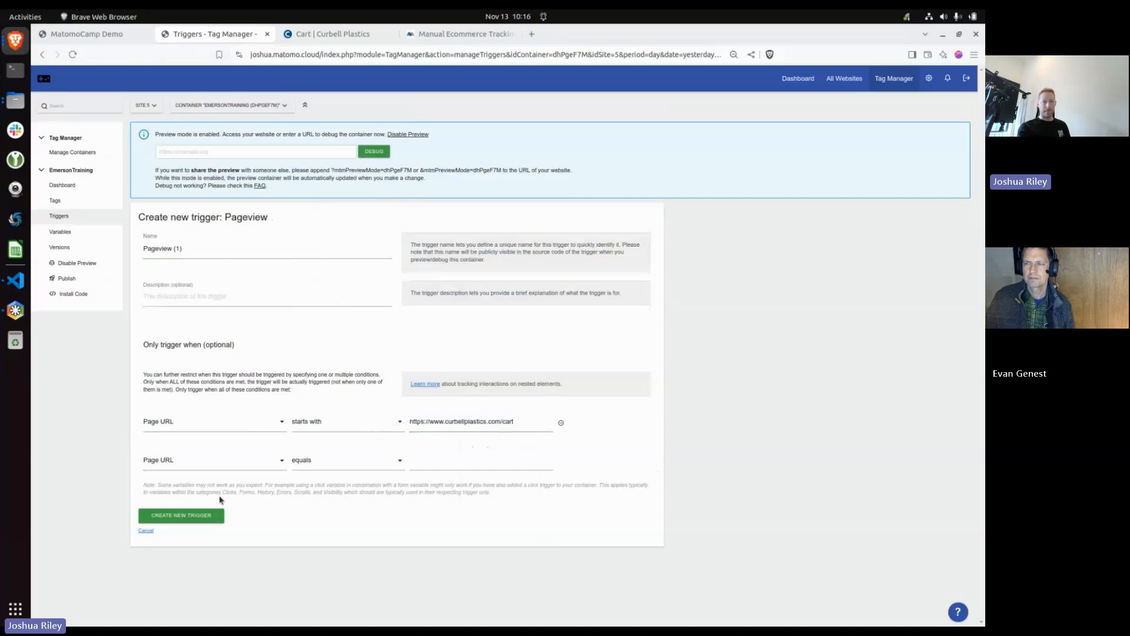
Name the trigger Track Cart and create it
drag(190, 256, 139, 252)
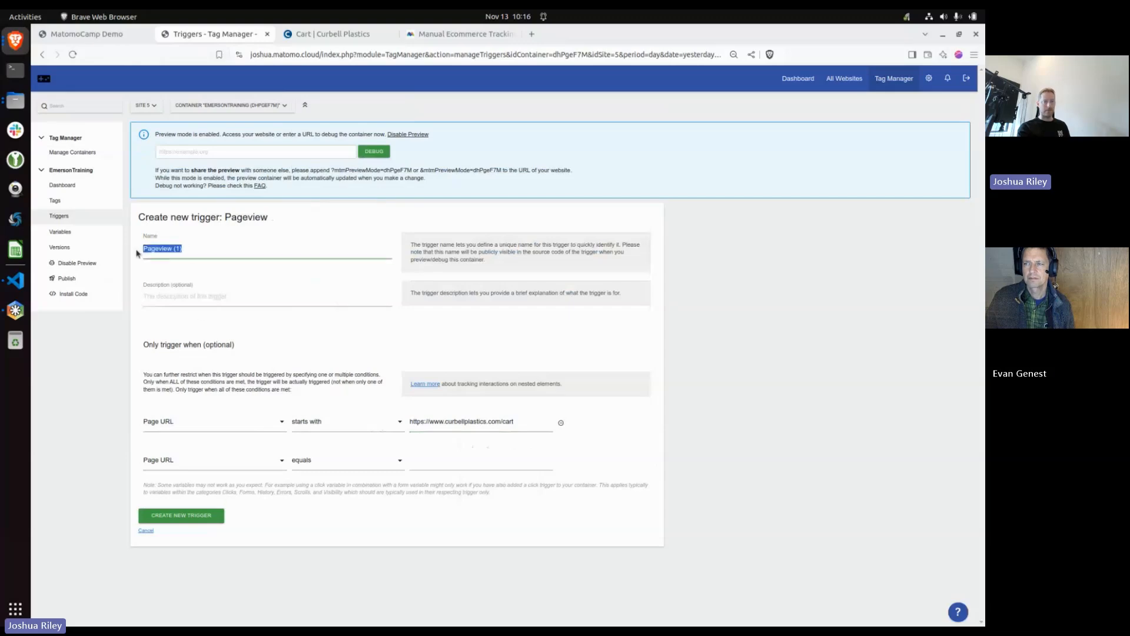
text(Tr)
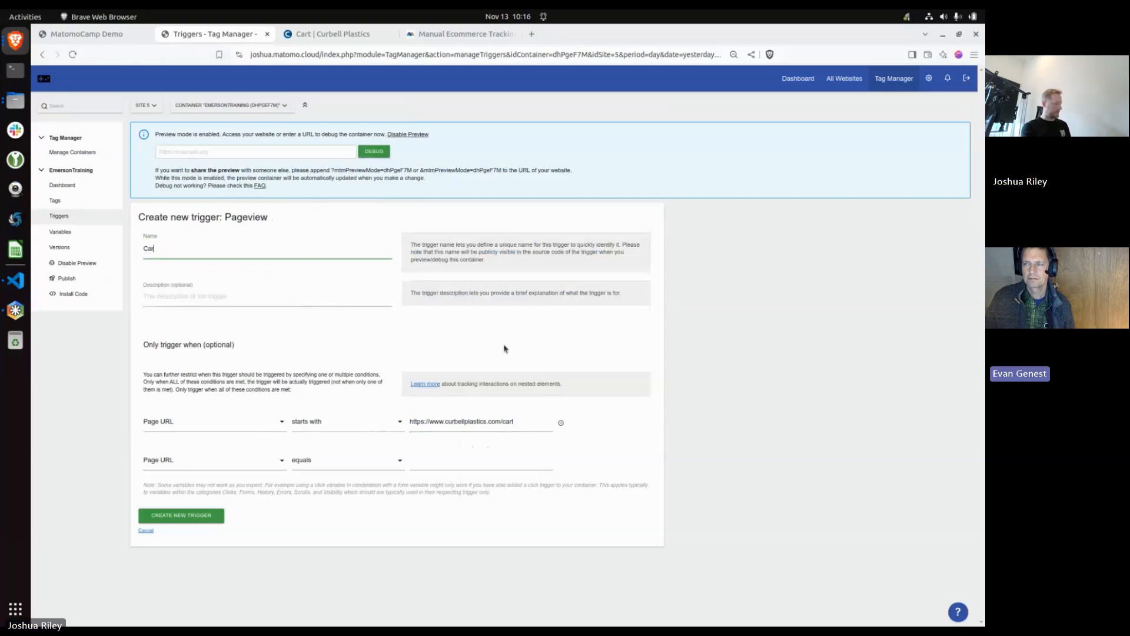
text(ack Cart)
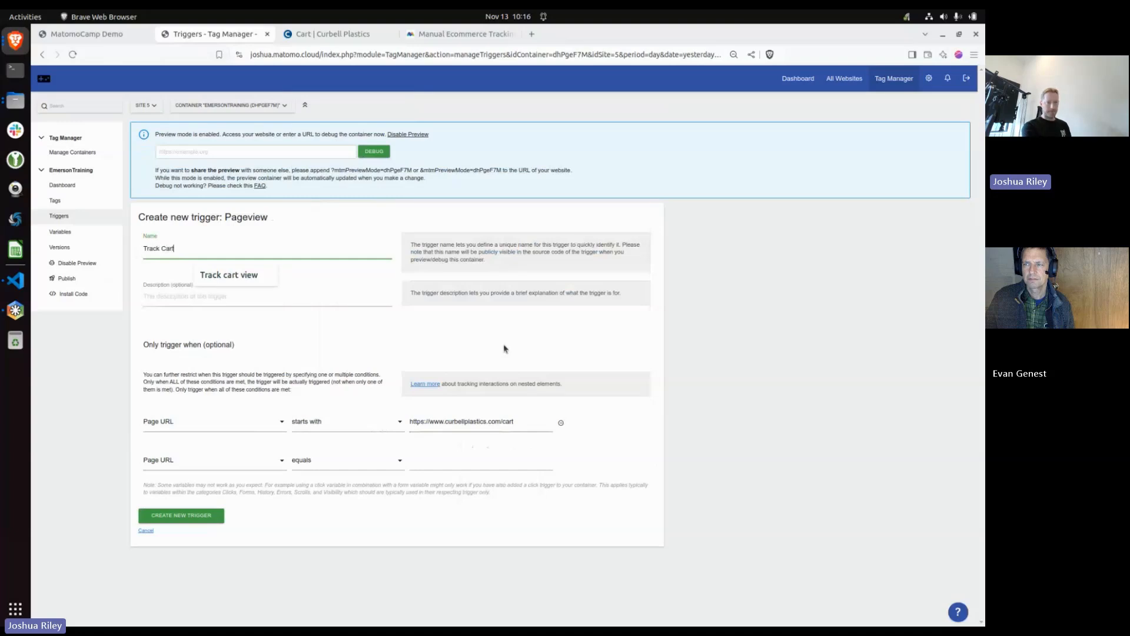
click(181, 516)
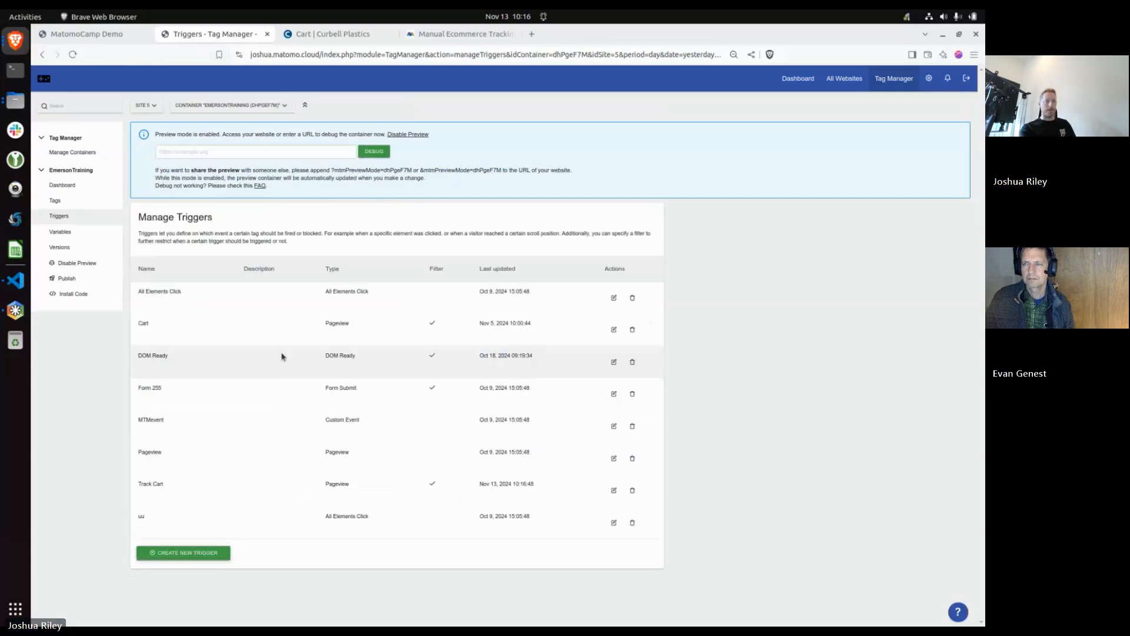
Start a new tag of the Custom HTML type in the EmersonTraining container
click(55, 201)
click(177, 400)
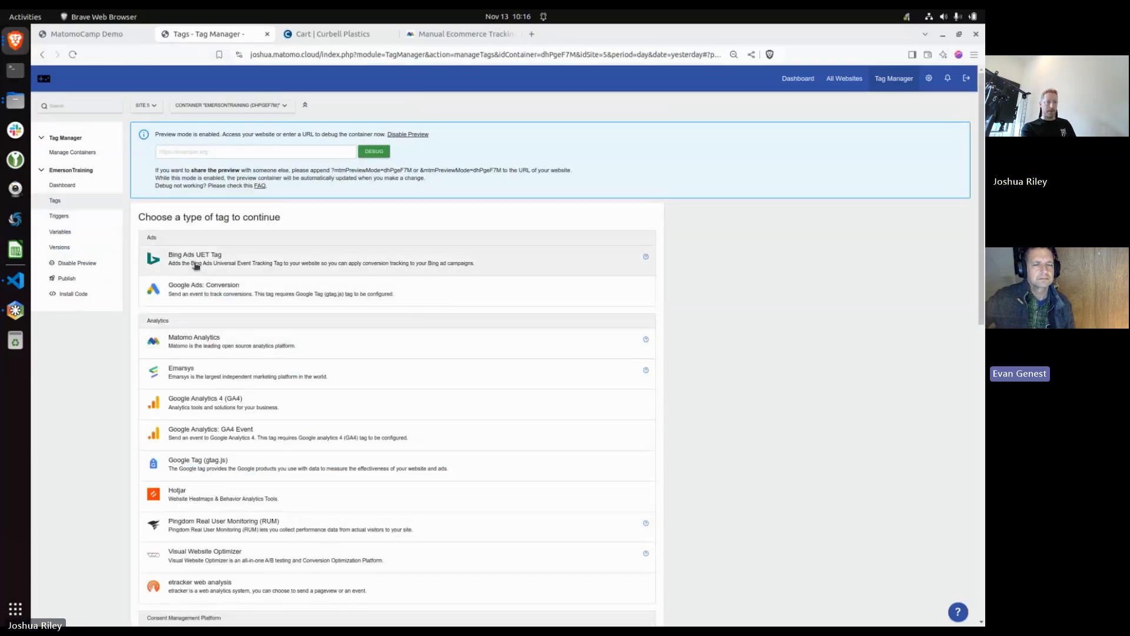
scroll(213, 275, down, 2)
scroll(214, 275, down, 1)
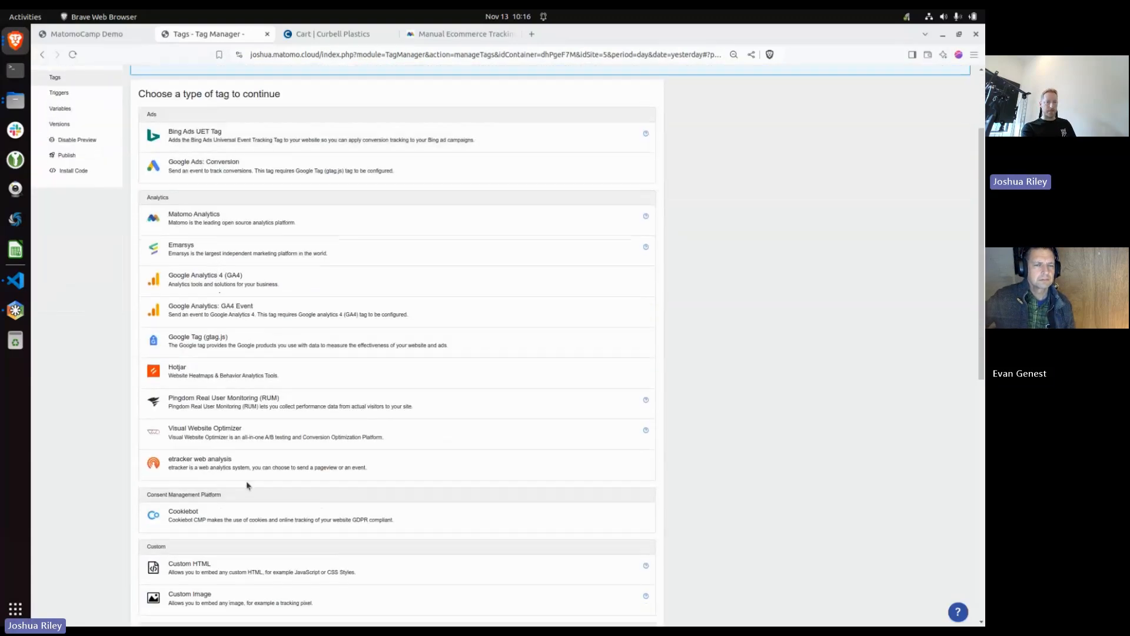
scroll(240, 448, down, 4)
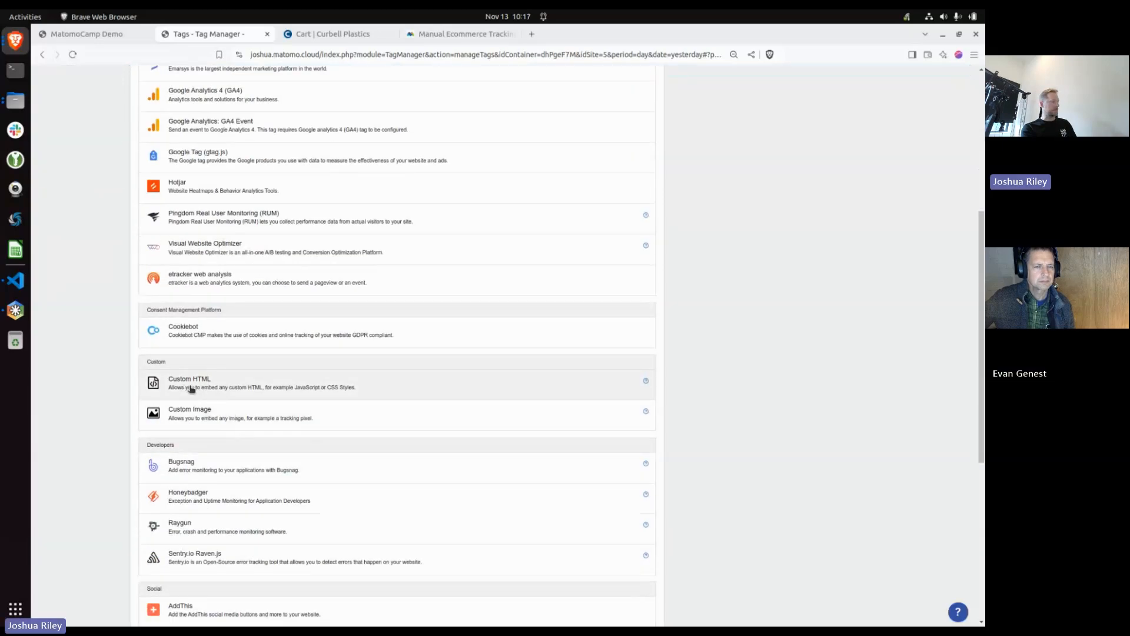
scroll(240, 364, down, 1)
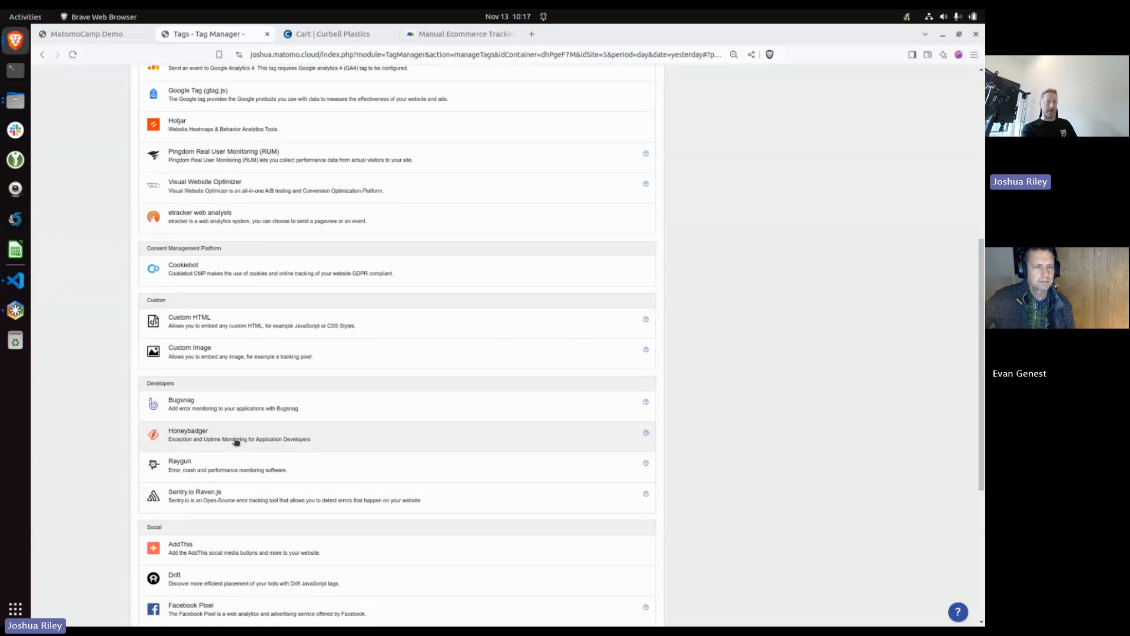
scroll(236, 442, up, 1)
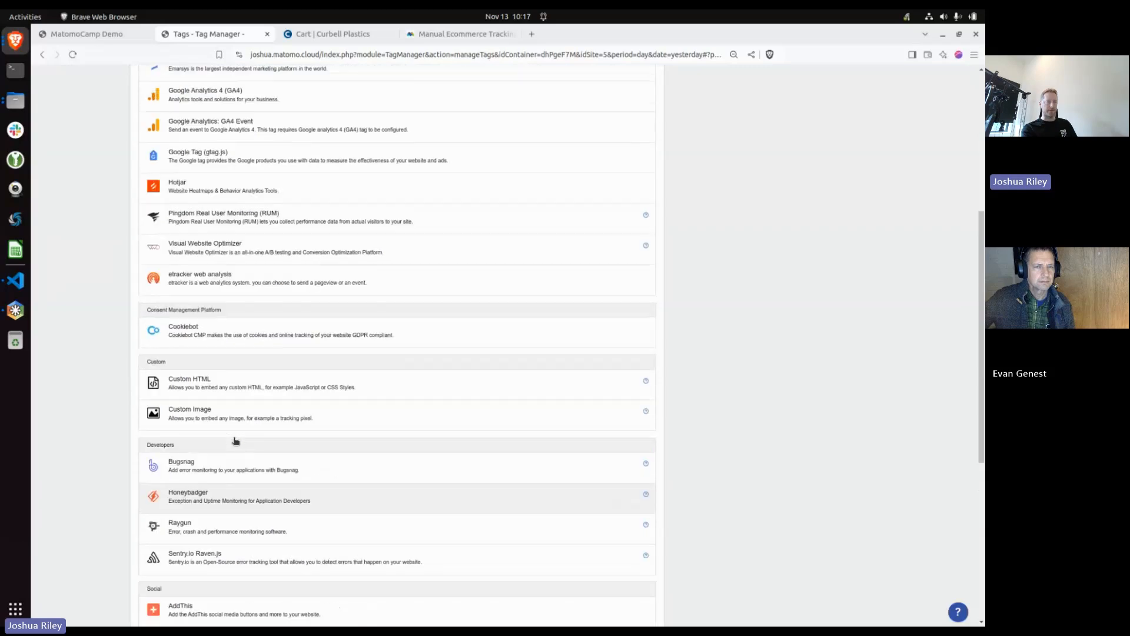
click(189, 389)
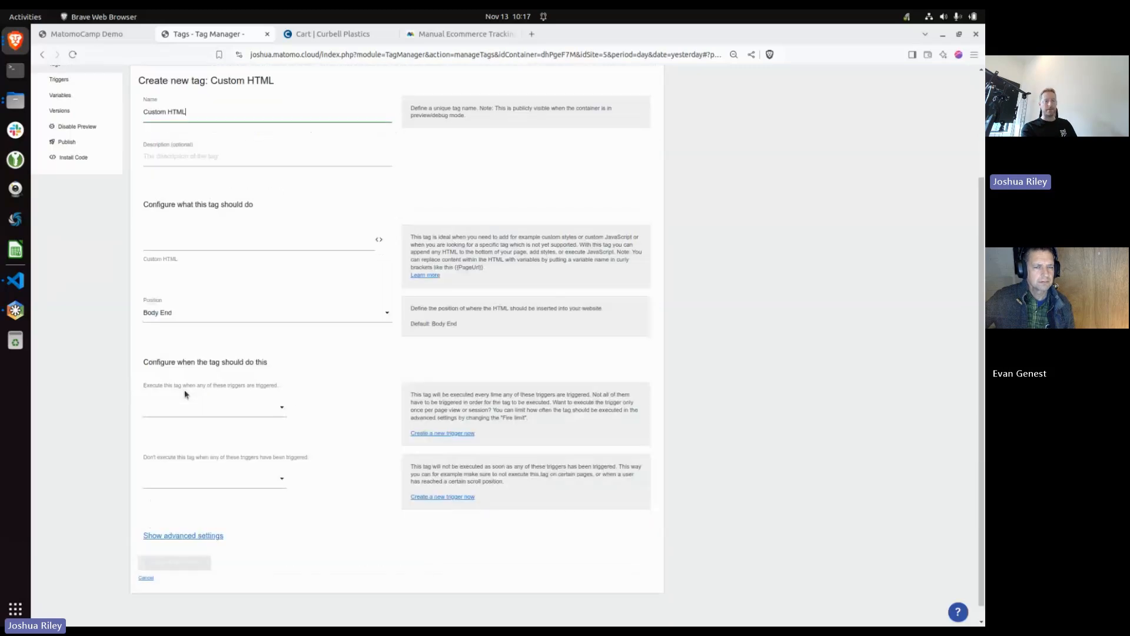
Name the new Custom HTML tag Track Cart
scroll(235, 274, up, 1)
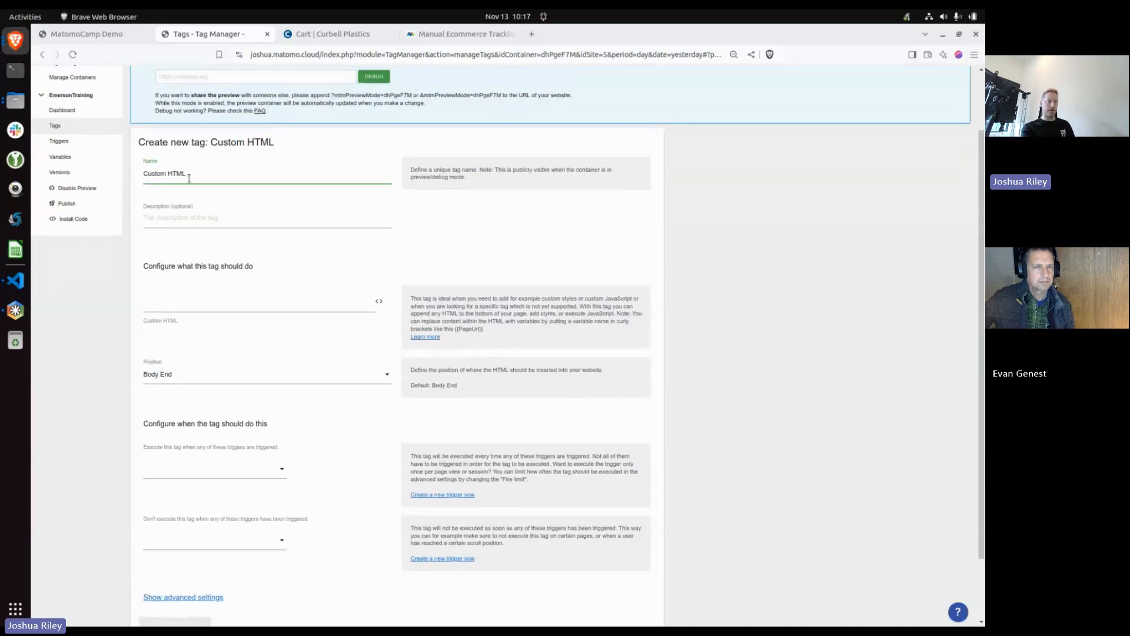
triple_click(179, 168)
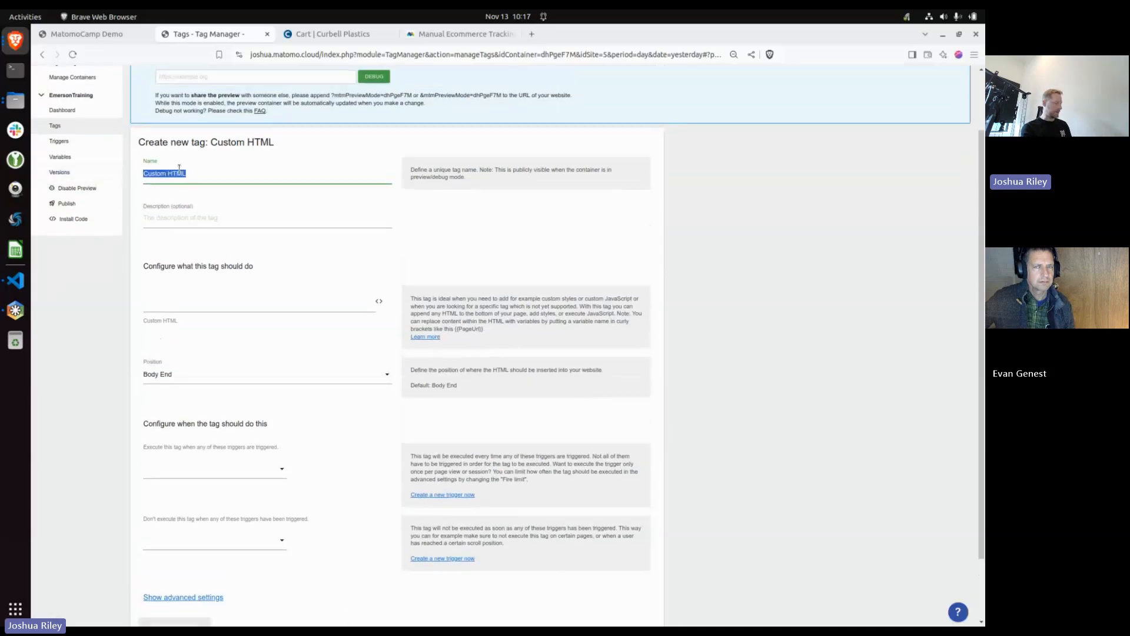
text(Track Ex)
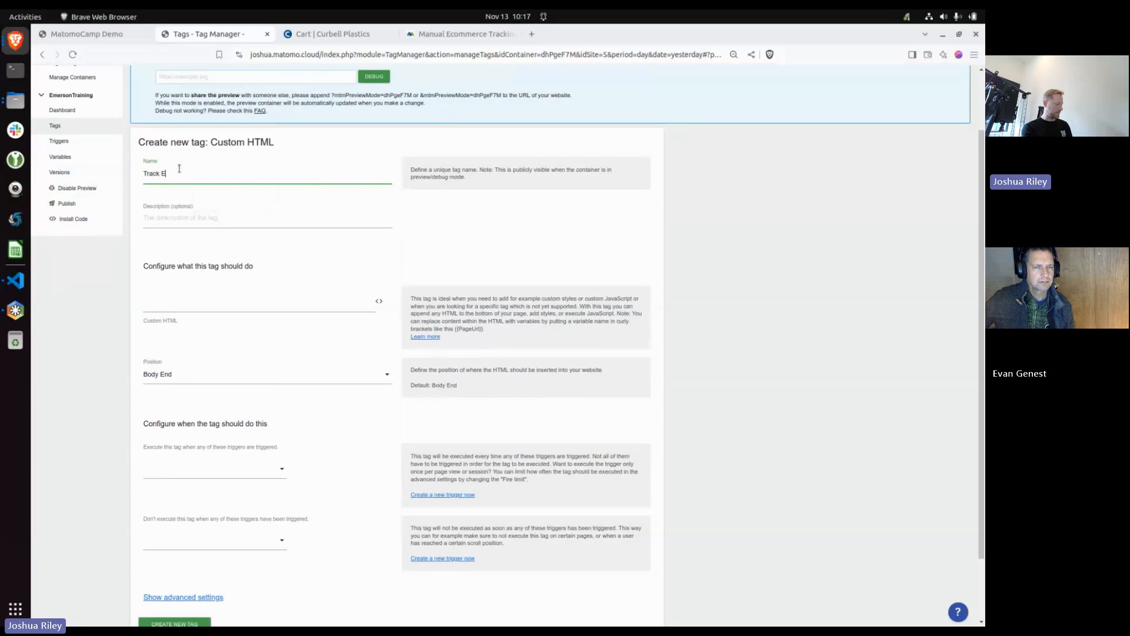
key(BackSpace)
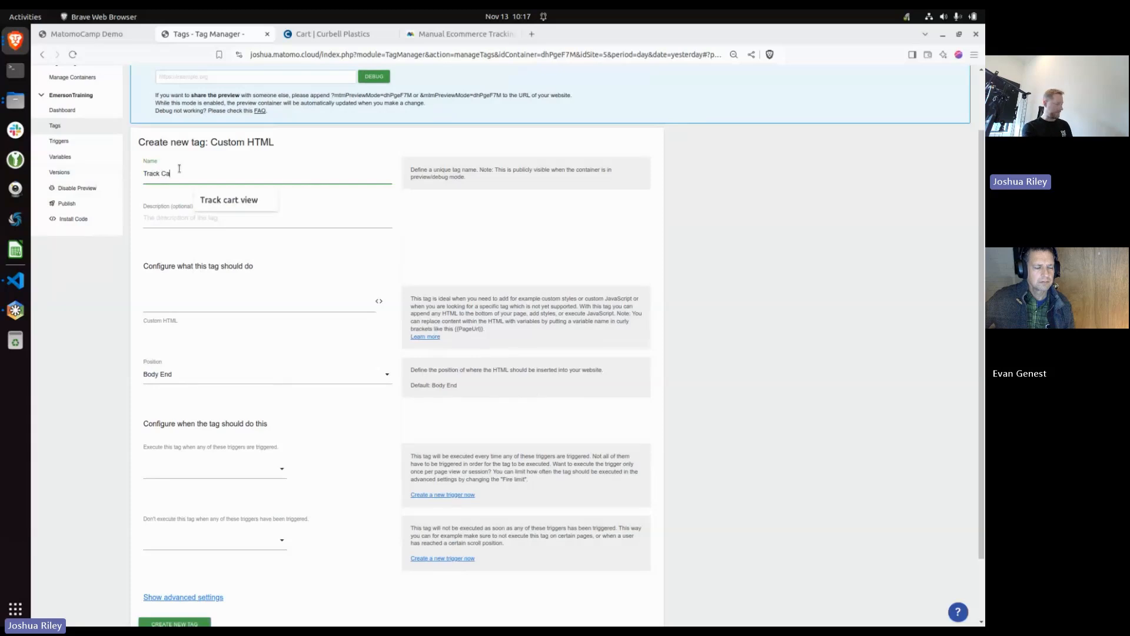
click(122, 223)
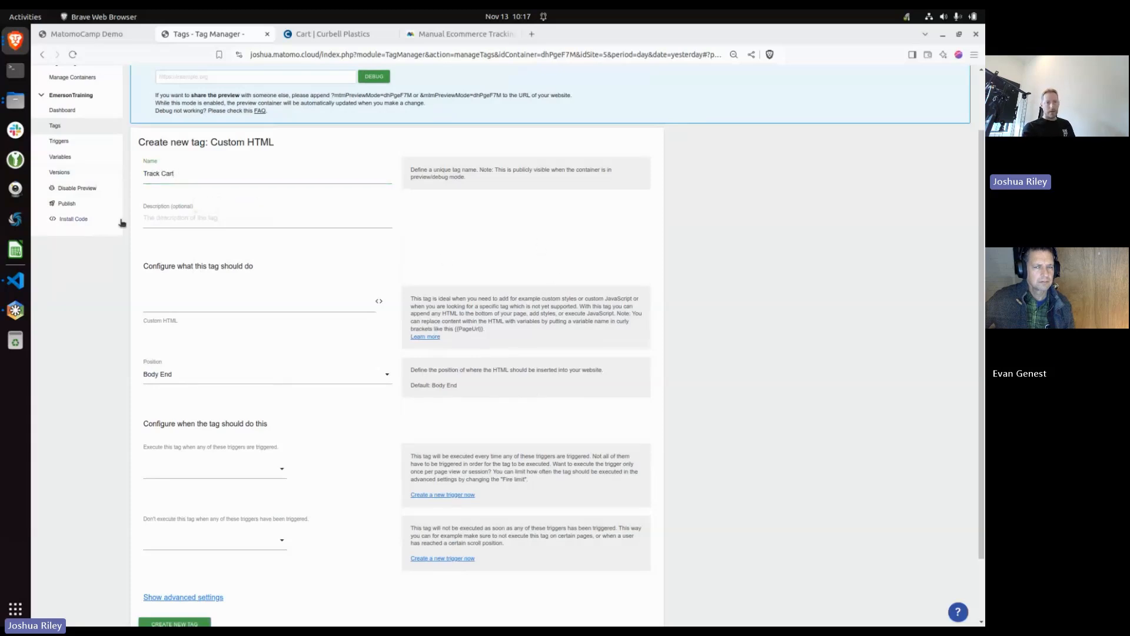
Copy the script that finds the ecommerce element in the dataLayer from the Matomo ecommerce guide
scroll(196, 259, down, 2)
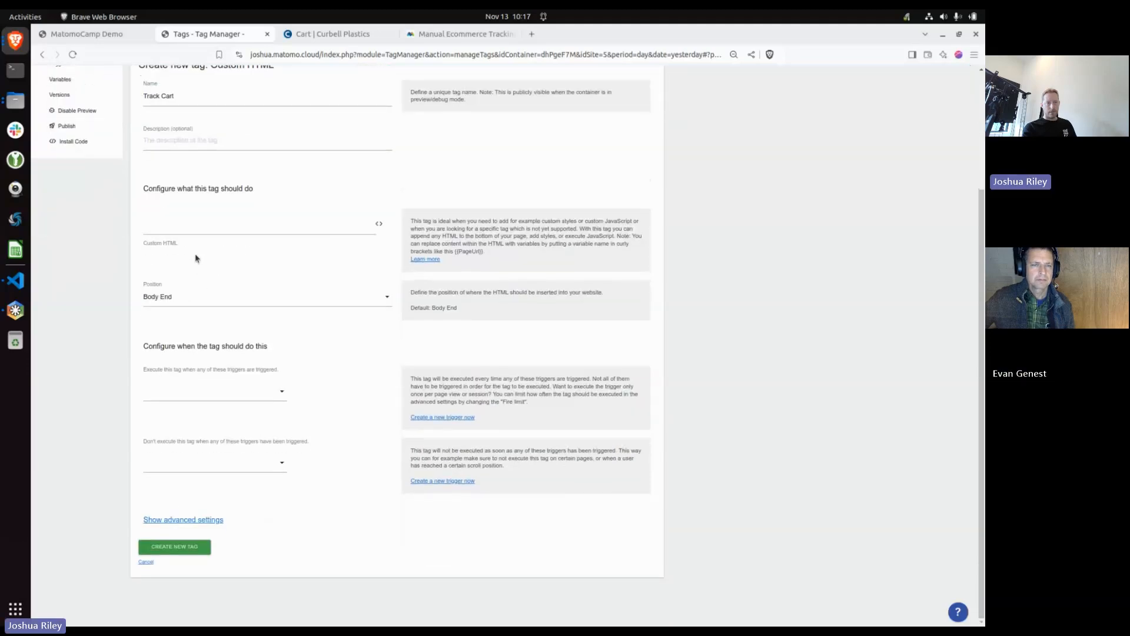
click(183, 232)
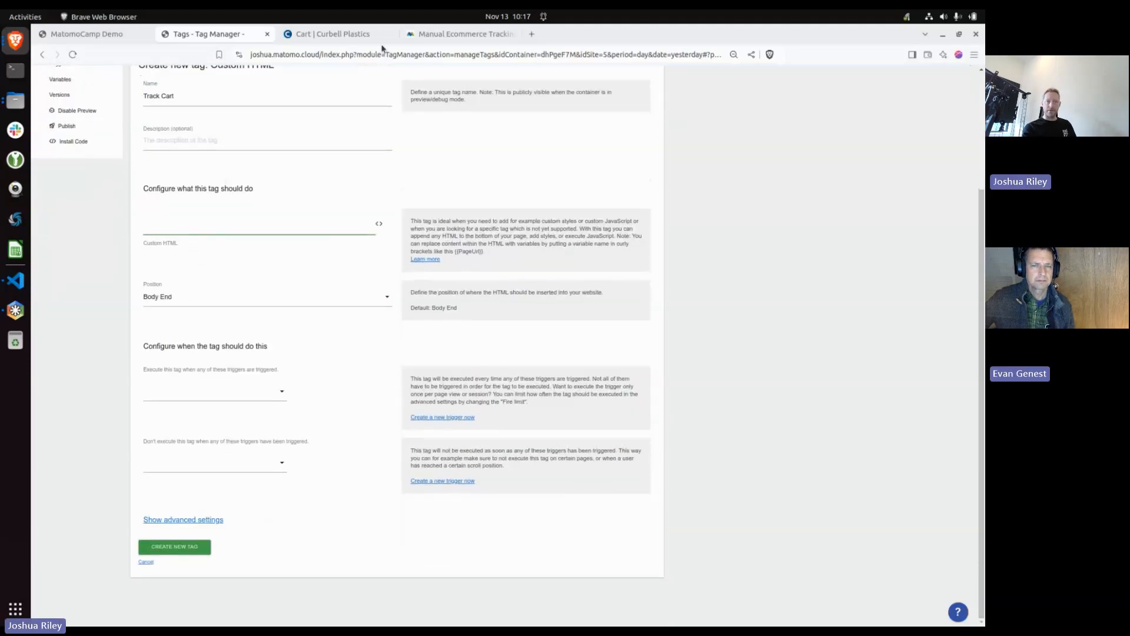
click(438, 30)
click(238, 344)
drag(236, 365, 210, 341)
key(ctrl+c)
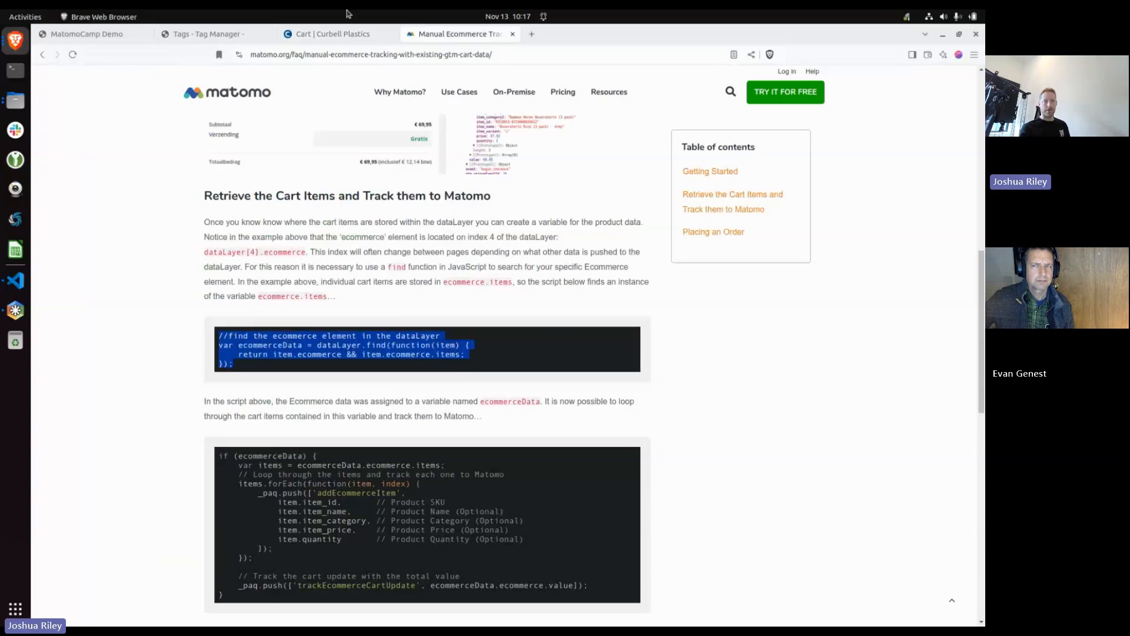
Enter <script> and </script> tags in the tag's Custom HTML, paste the ecommerceData script between them, and leave blank lines after it
click(212, 38)
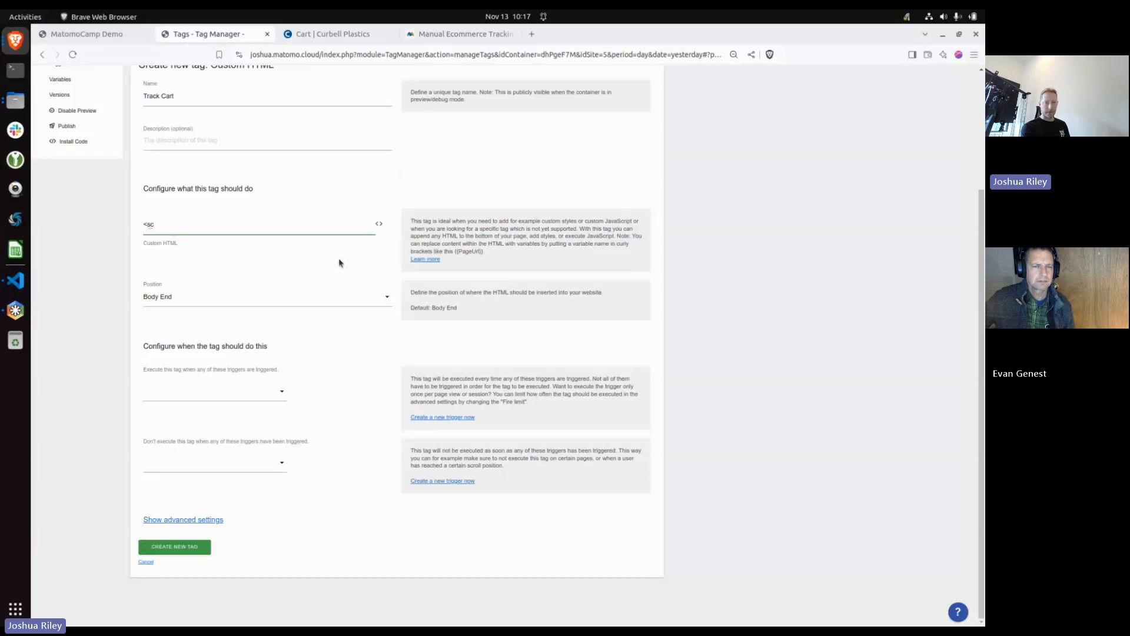
text(ipt>)
key(Return)
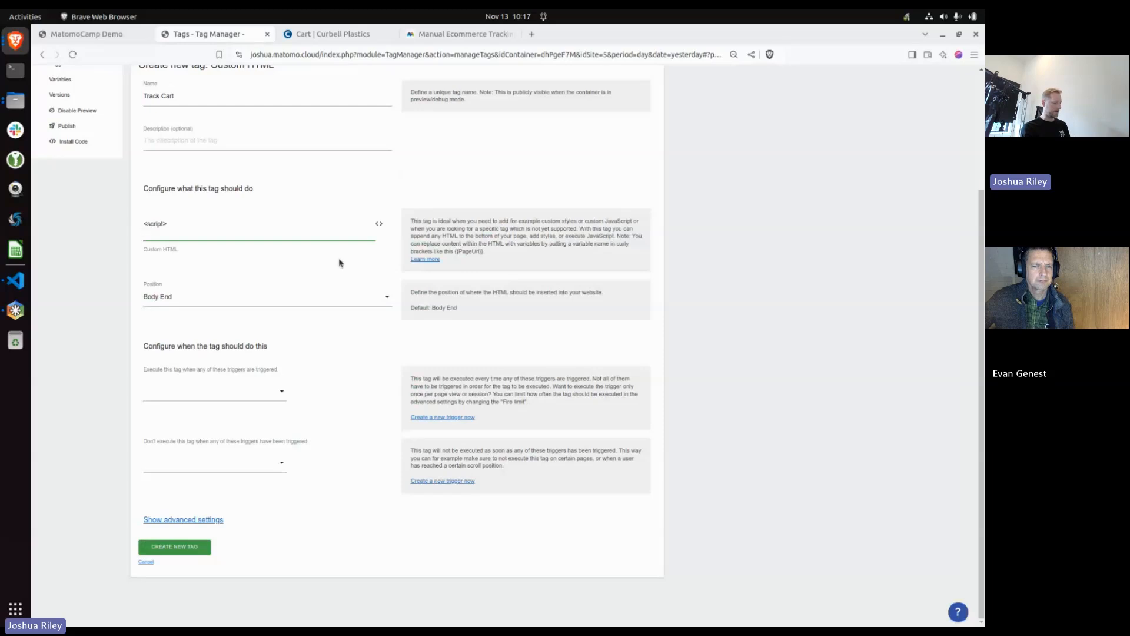
key(Return)
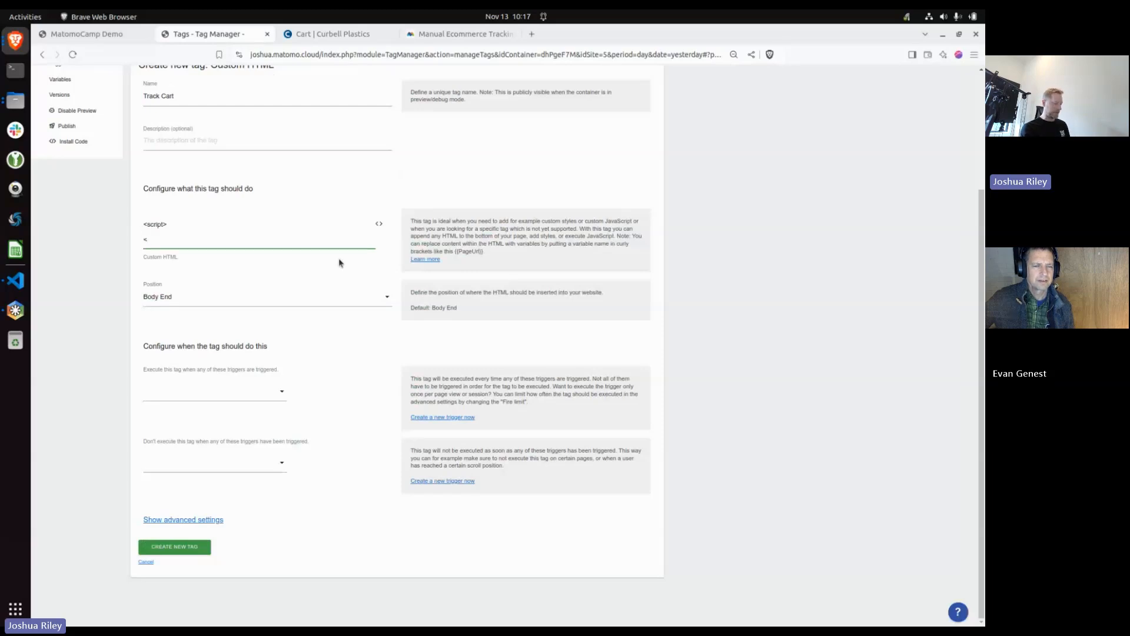
text(</script>)
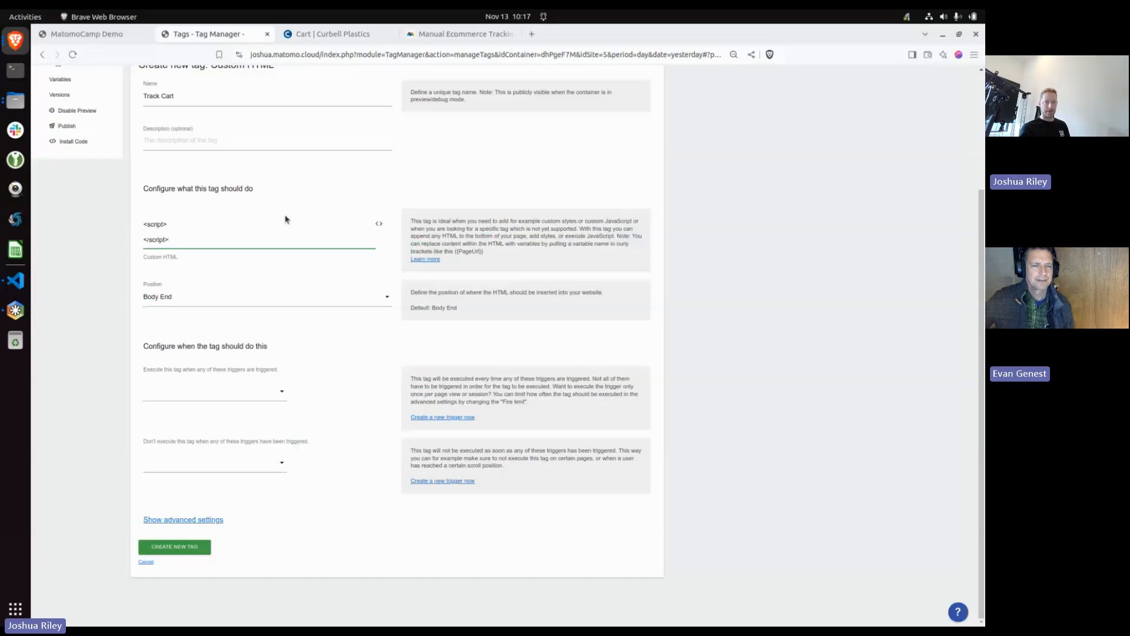
key(ctrl+v)
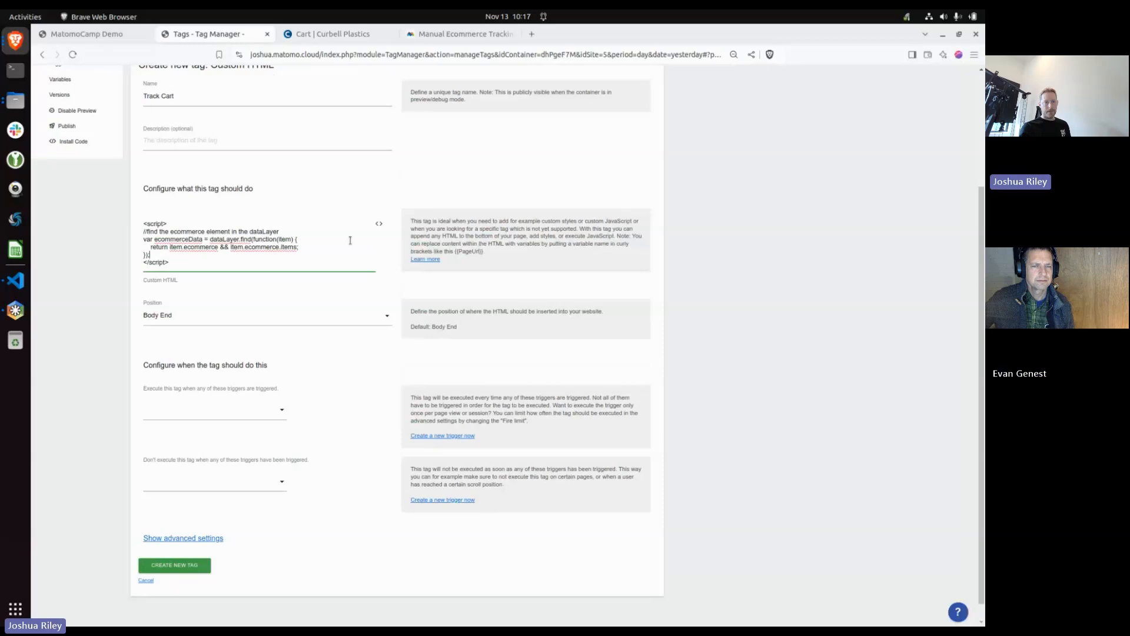
key(Return)
key(Return)
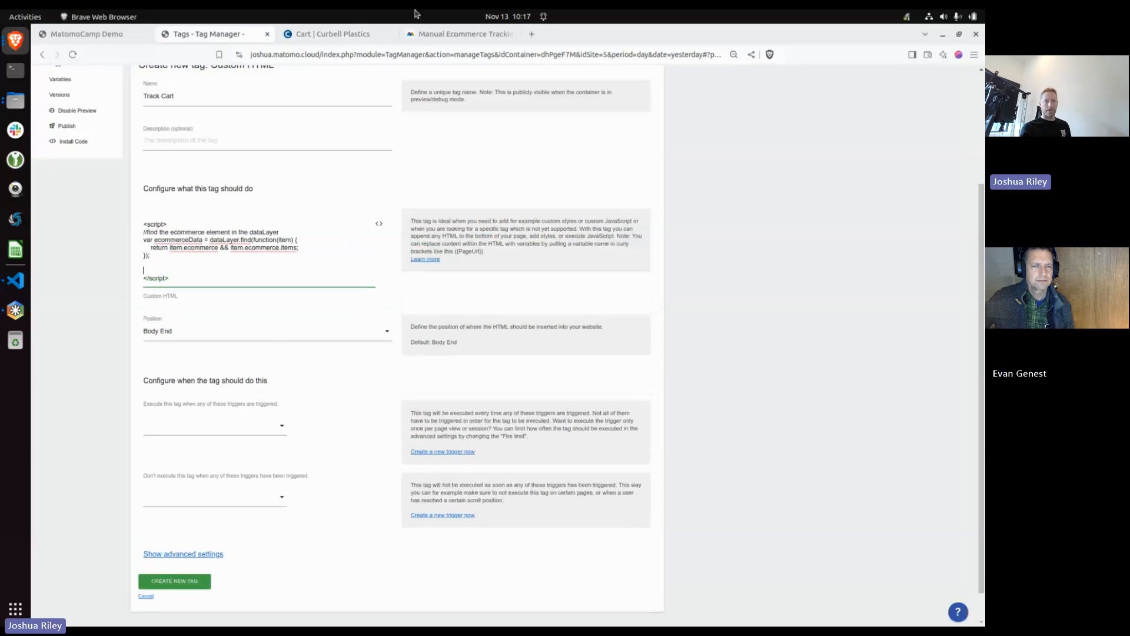
Copy the script that loops through the cart items and tracks the cart update from the guide, and paste it before </script> in the tag
click(435, 35)
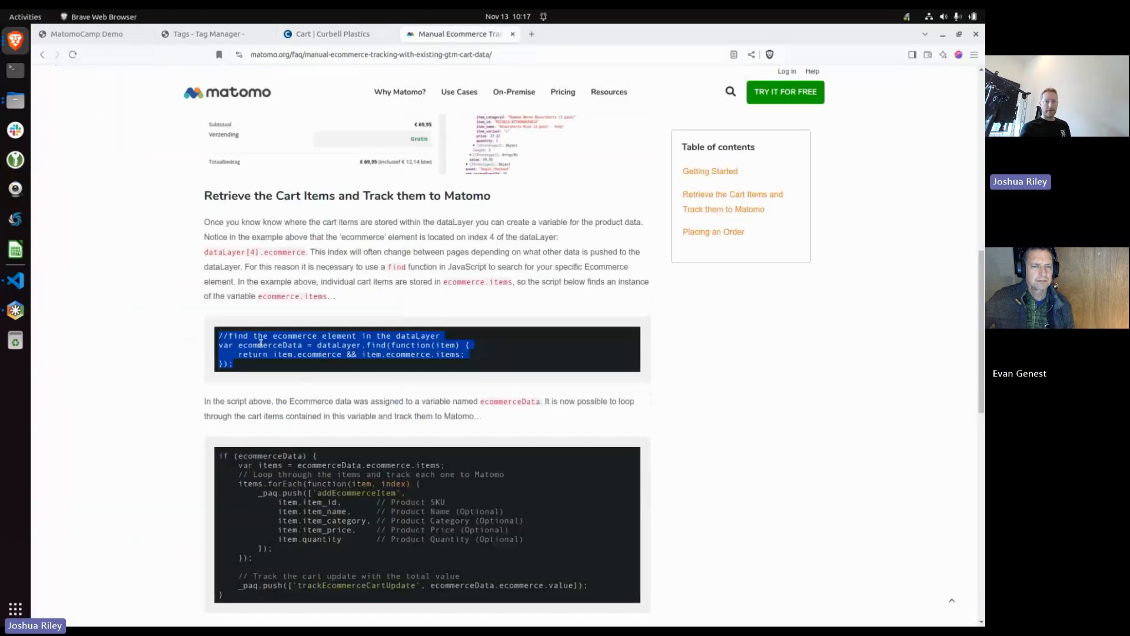
click(296, 356)
scroll(340, 308, down, 2)
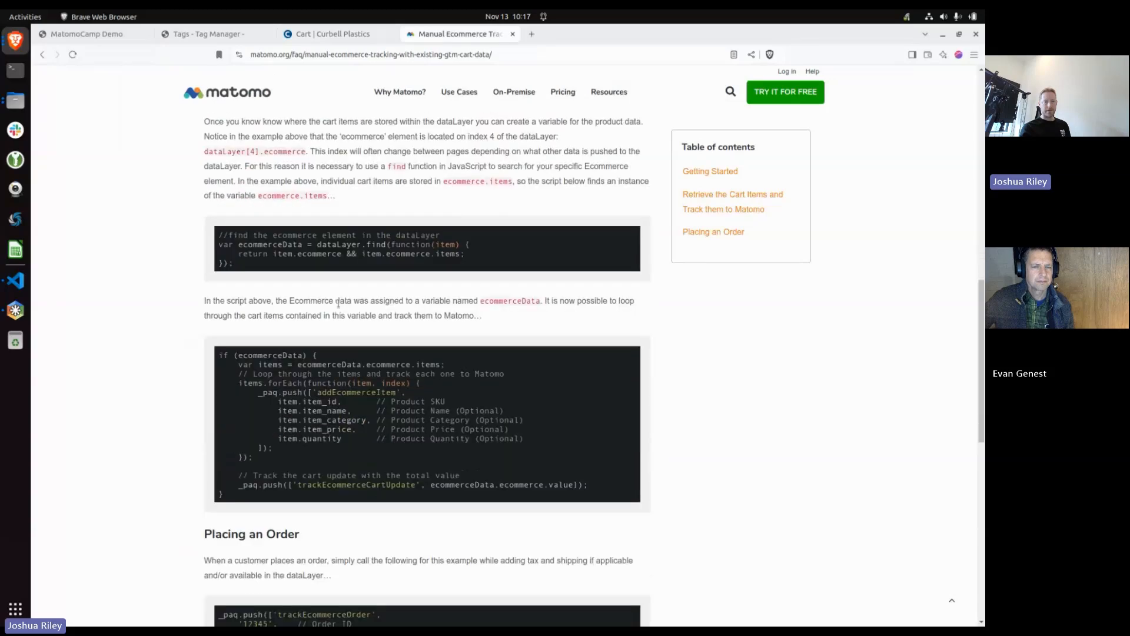
drag(242, 474, 217, 333)
scroll(364, 417, down, 3)
scroll(364, 417, up, 2)
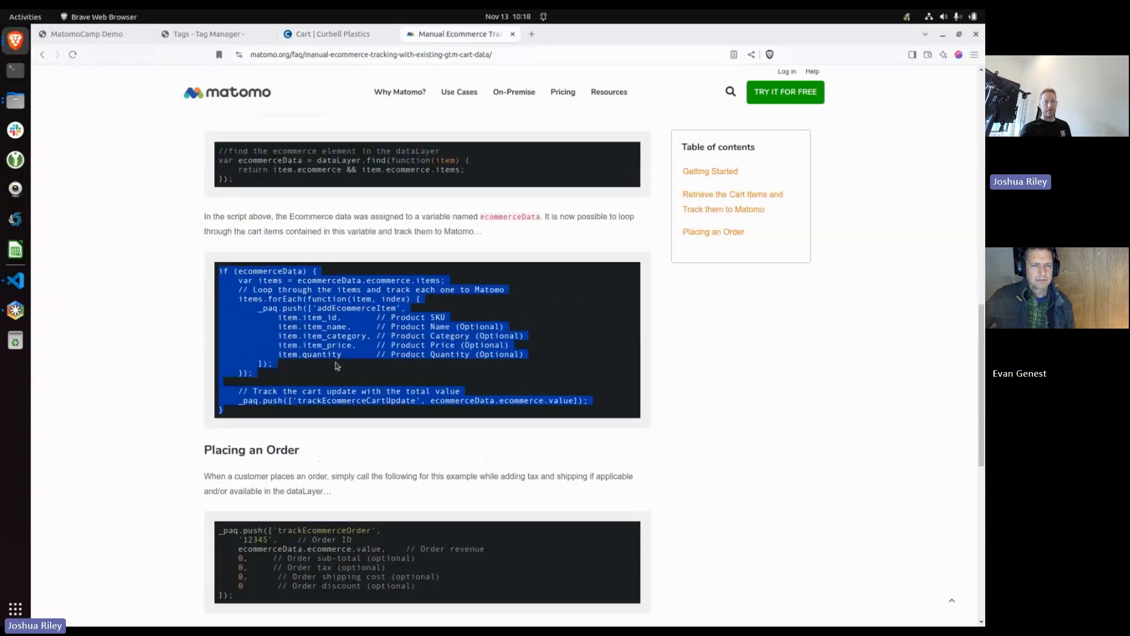
right_click(332, 347)
click(380, 356)
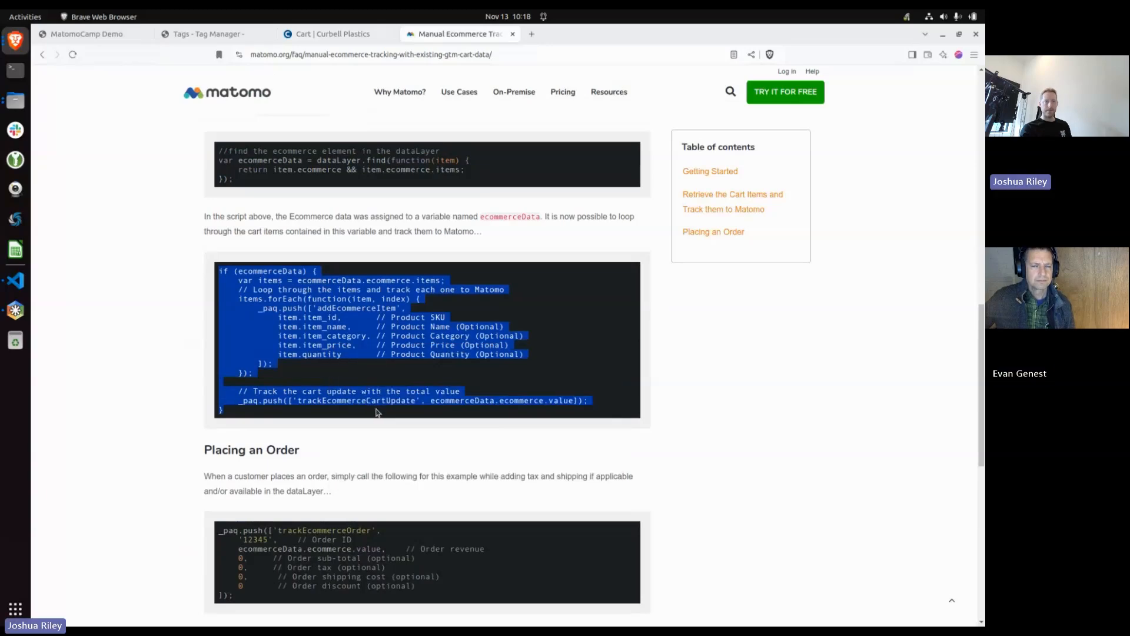
click(206, 34)
key(ctrl+v)
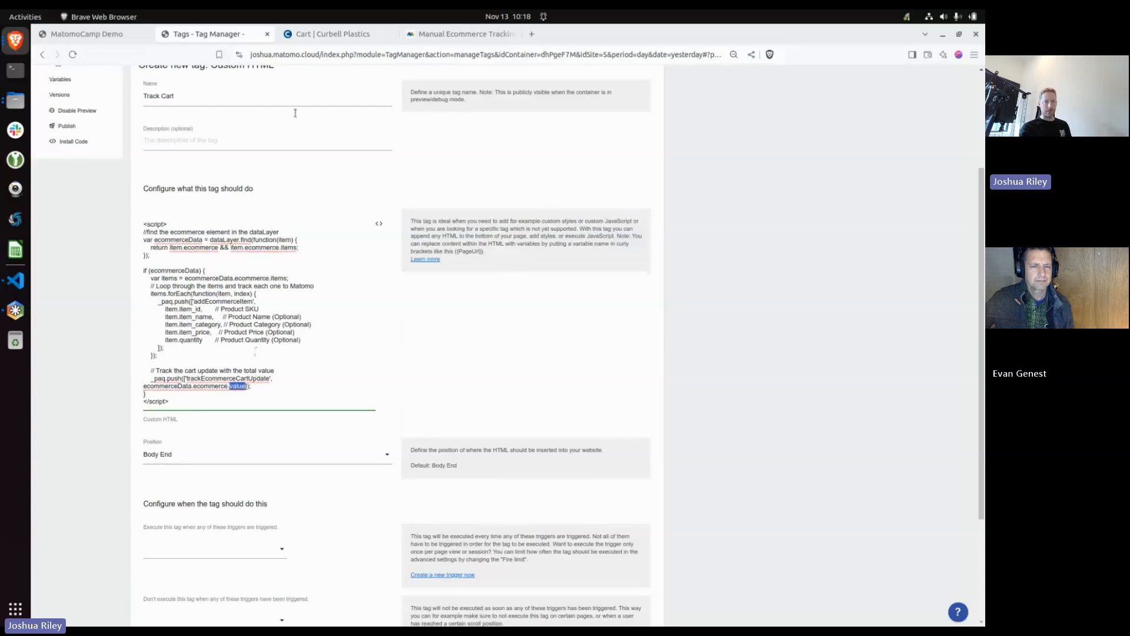
Check the ecommerce value property in the Curbell Plastics cart page's dataLayer against the cart update script, and return to the tag
click(327, 35)
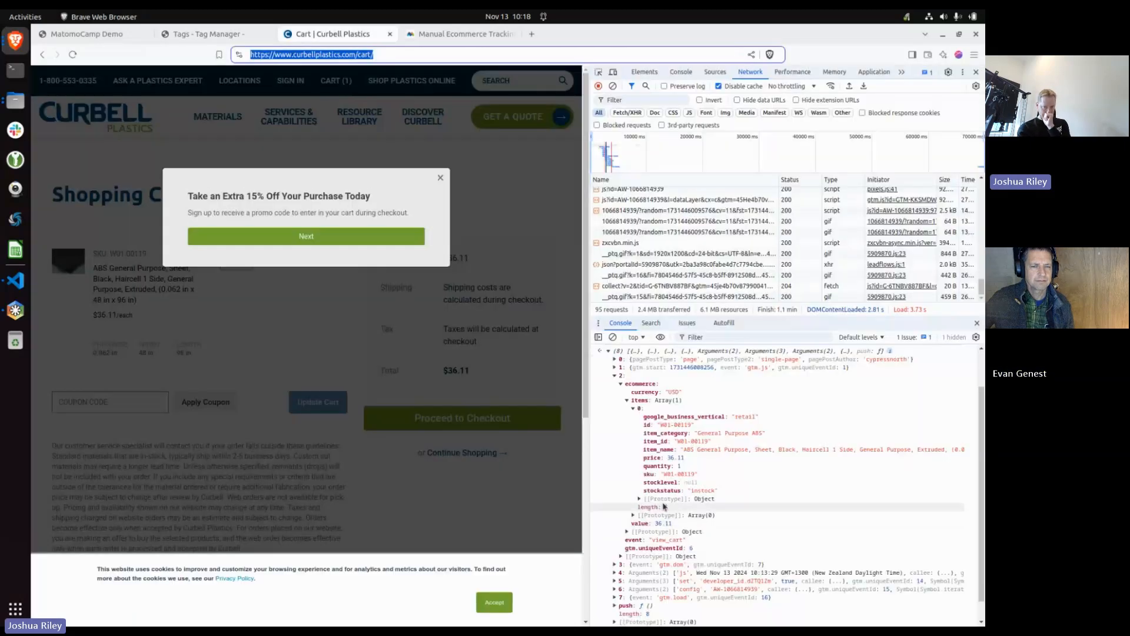
click(635, 524)
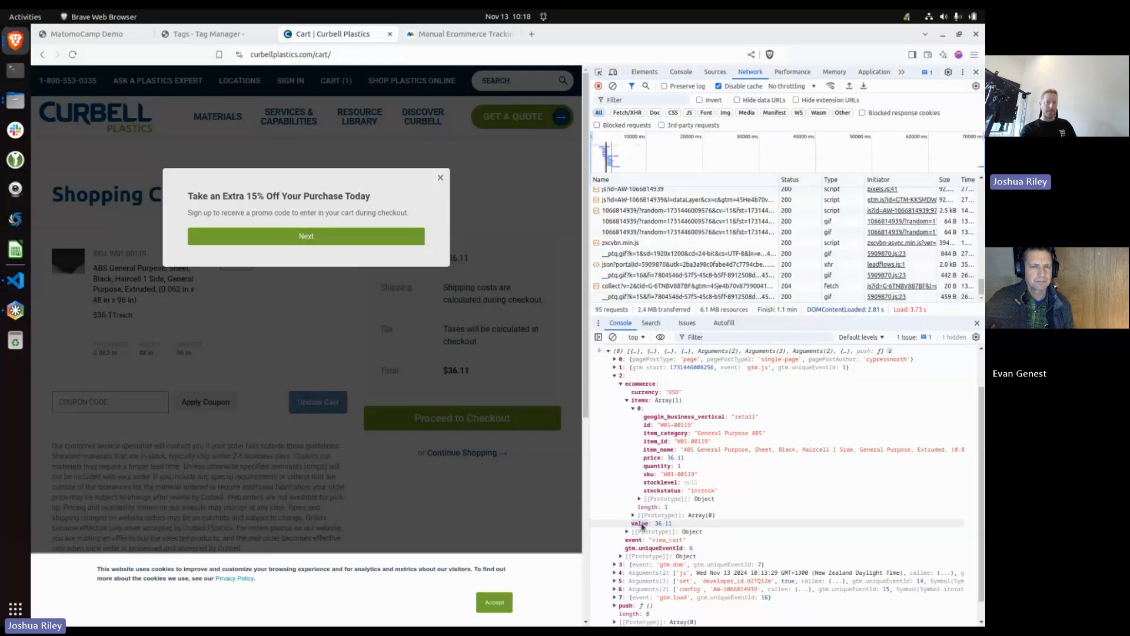
click(424, 34)
right_click(318, 301)
click(370, 312)
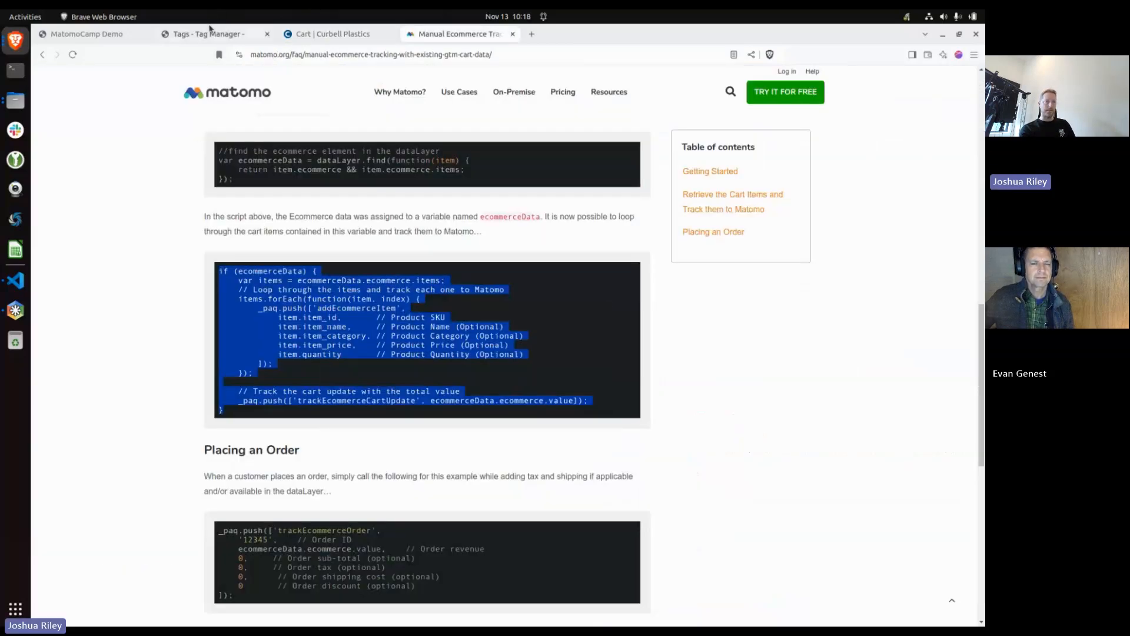
click(211, 32)
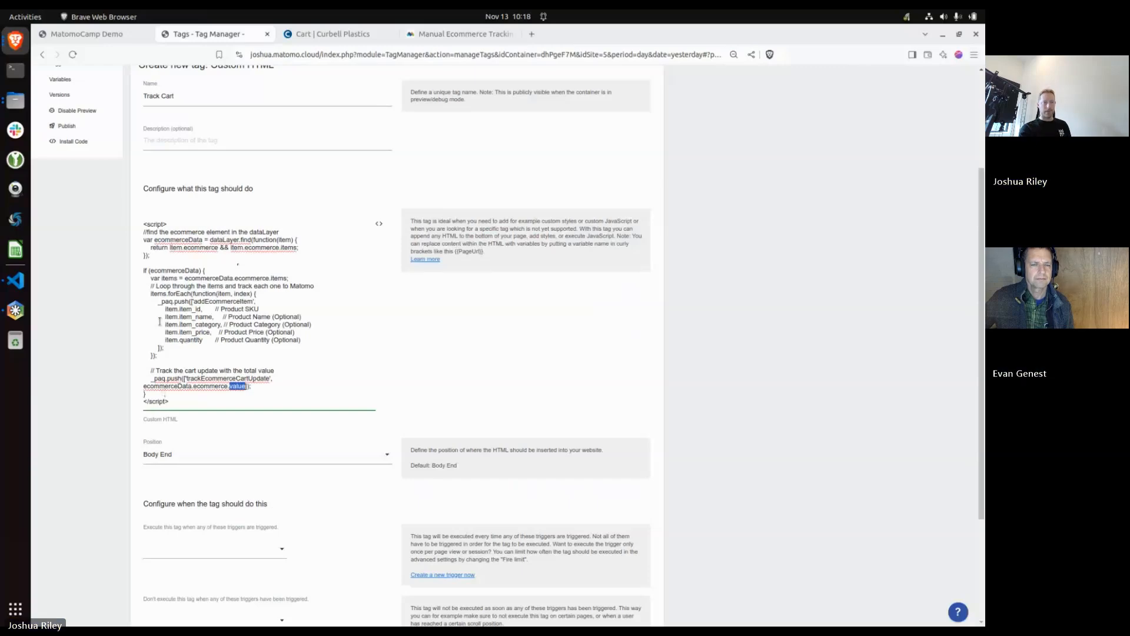
Create the tag with Track Cart as its execution trigger and publish the container
scroll(212, 433, down, 3)
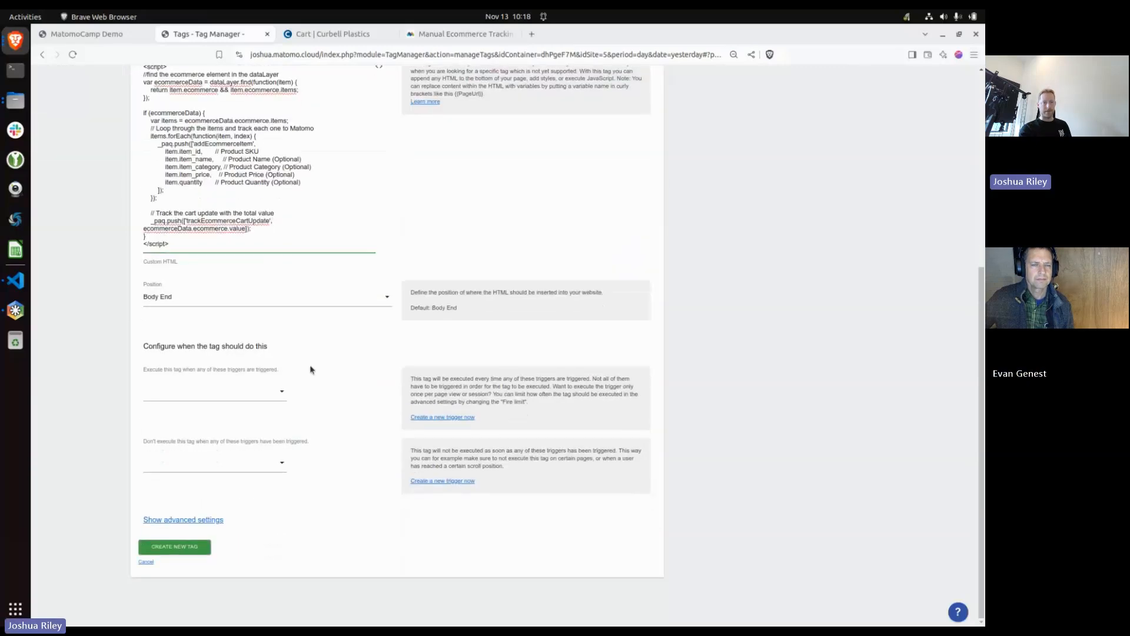
click(189, 393)
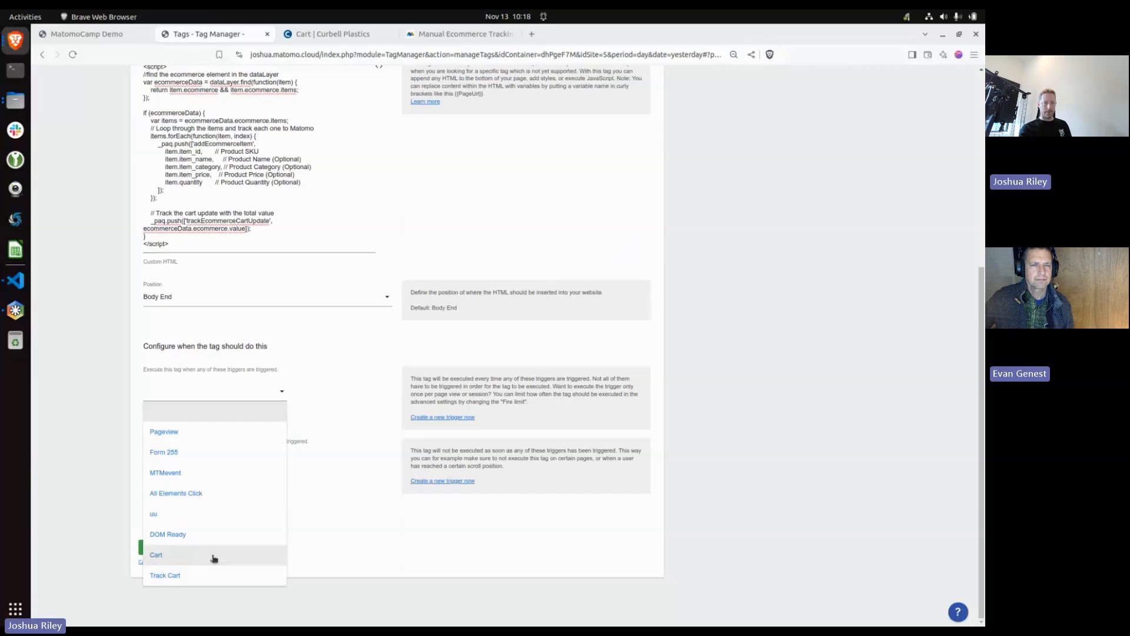
click(204, 579)
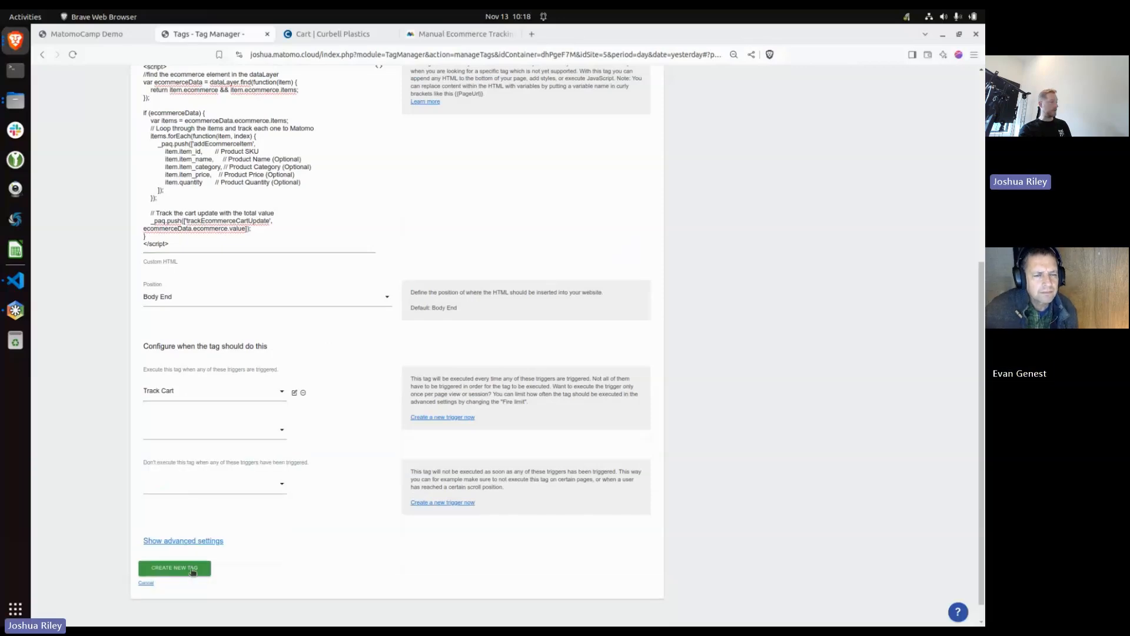
click(189, 570)
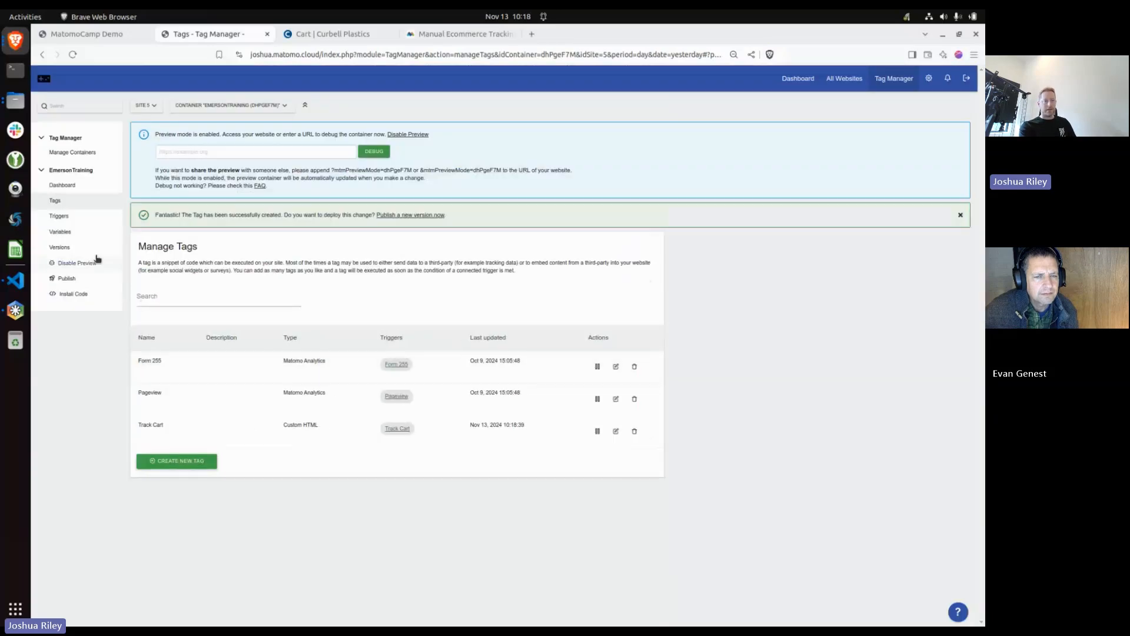
click(65, 279)
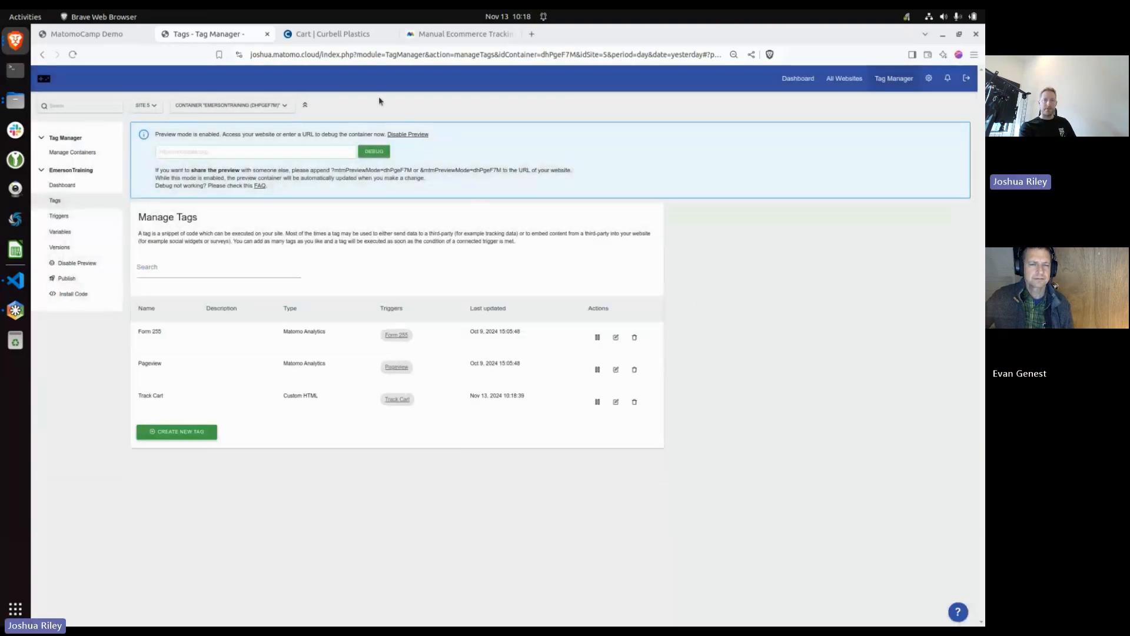
Copy the EmersonTraining container's install code for the Live environment
click(340, 35)
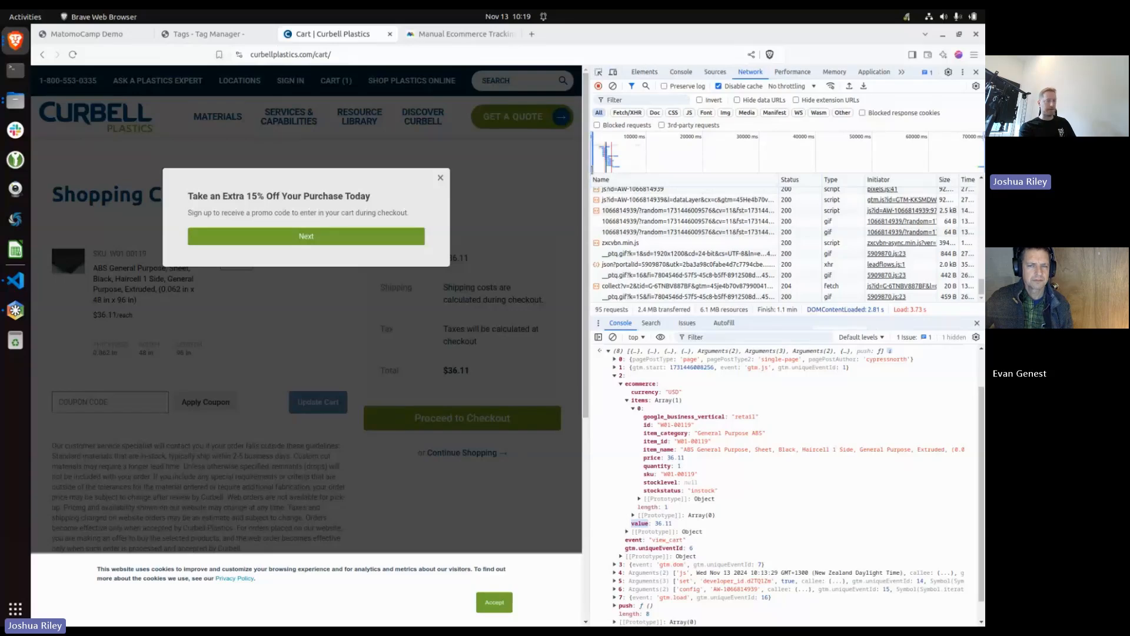
click(220, 39)
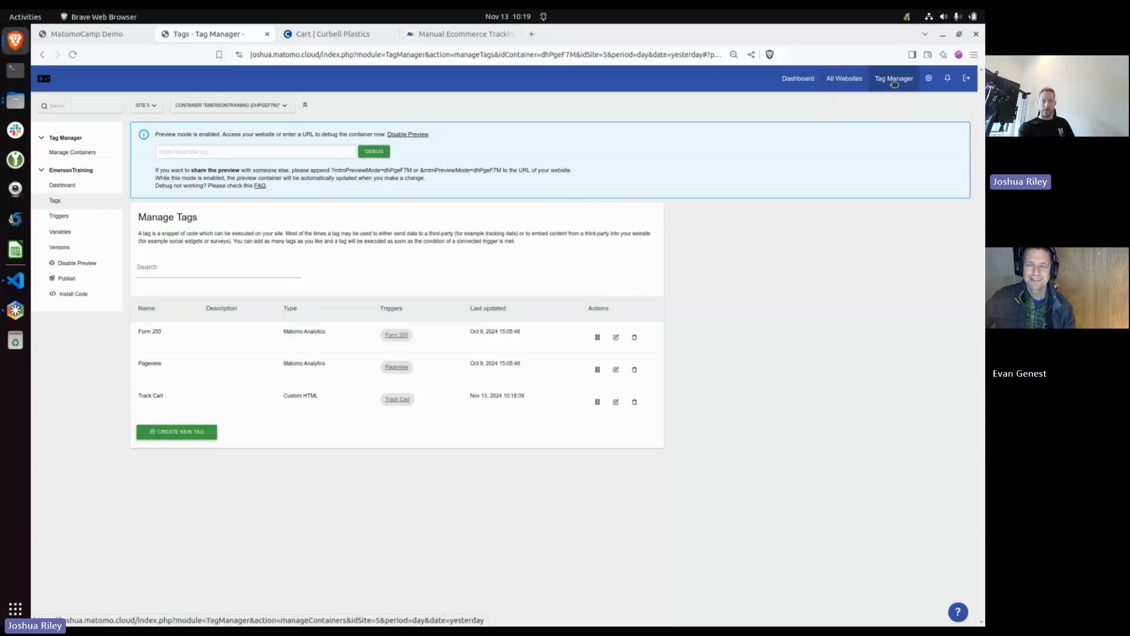
click(66, 294)
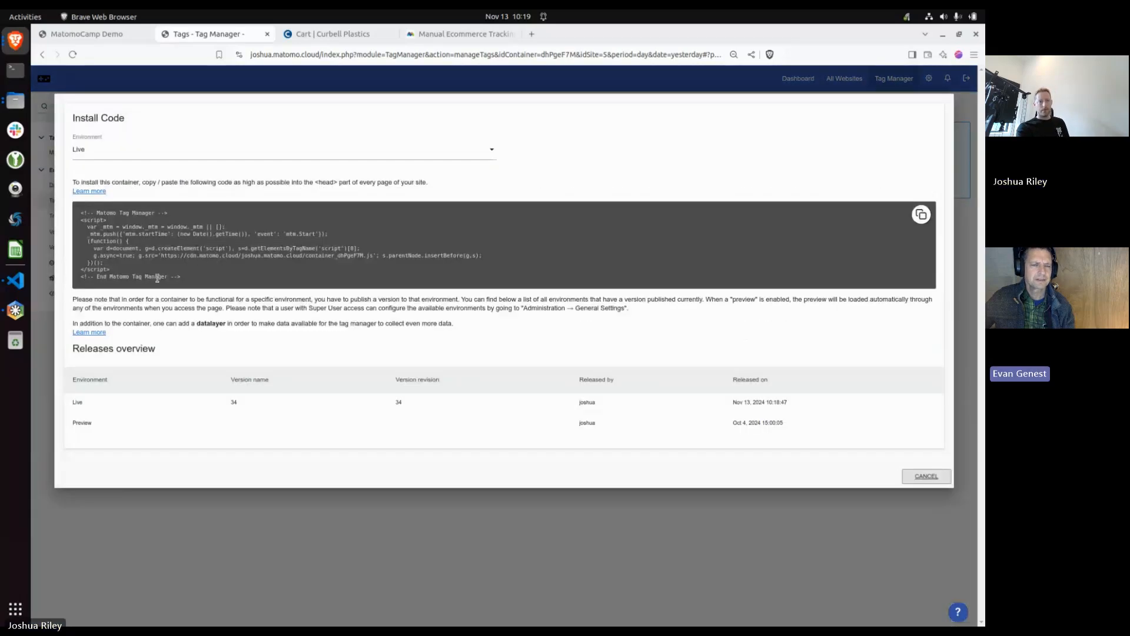
click(922, 217)
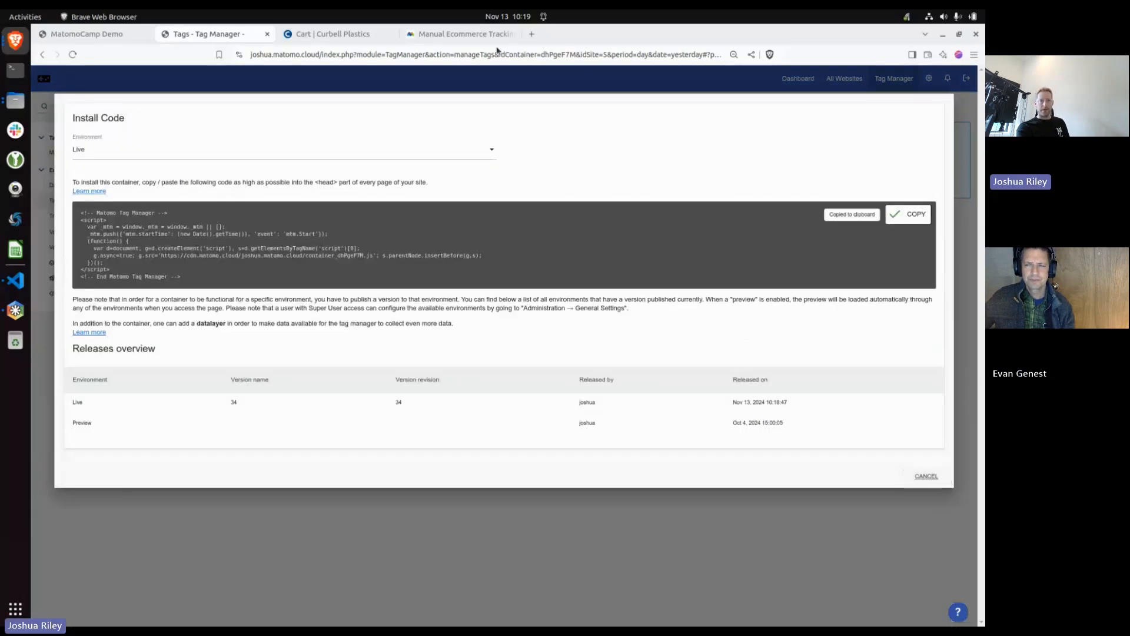
Return to the Curbell Plastics cart page, dismiss the promotional pop-up and accept the cookie notice
click(444, 39)
click(337, 39)
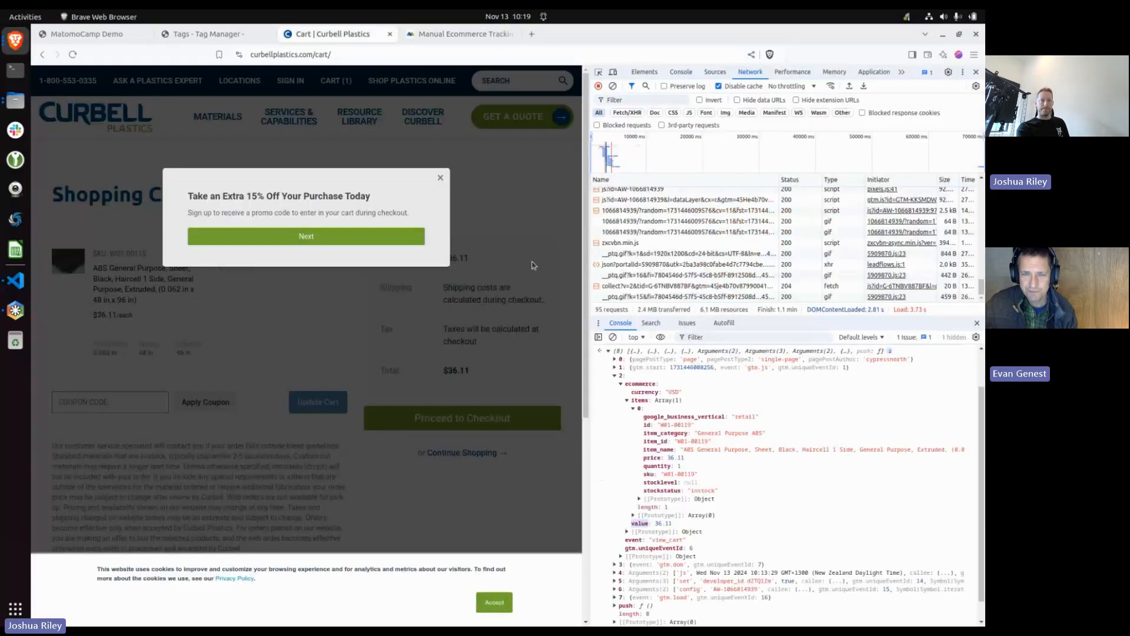
click(440, 179)
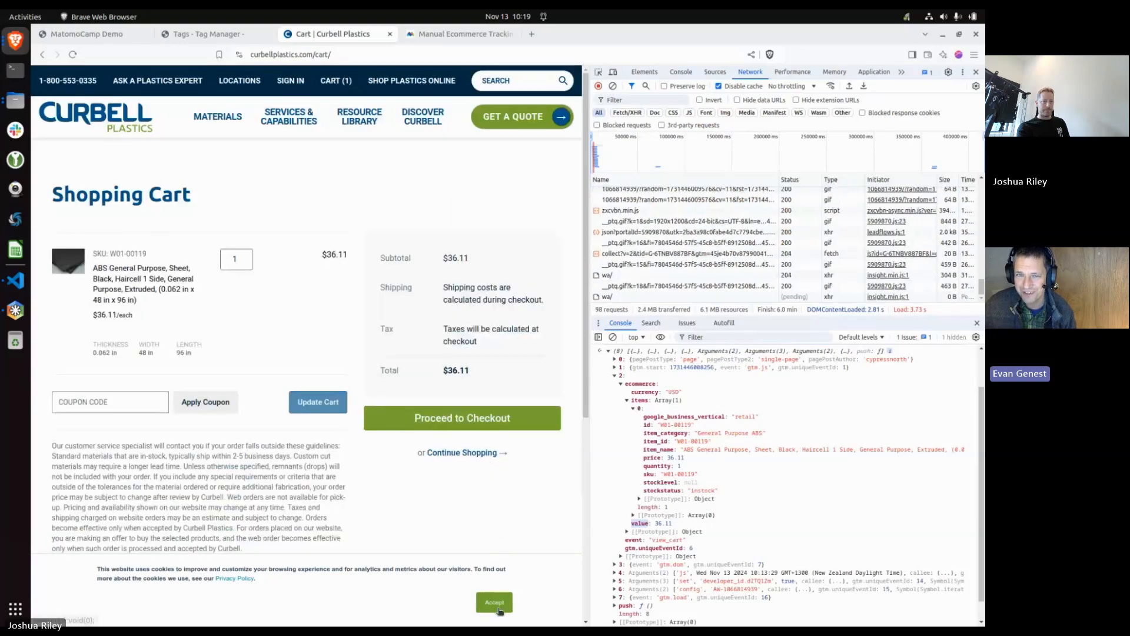
click(498, 610)
Check in the developer tools preferences that Enable Local Overrides is on, and show the override files under Sources
drag(590, 156, 569, 146)
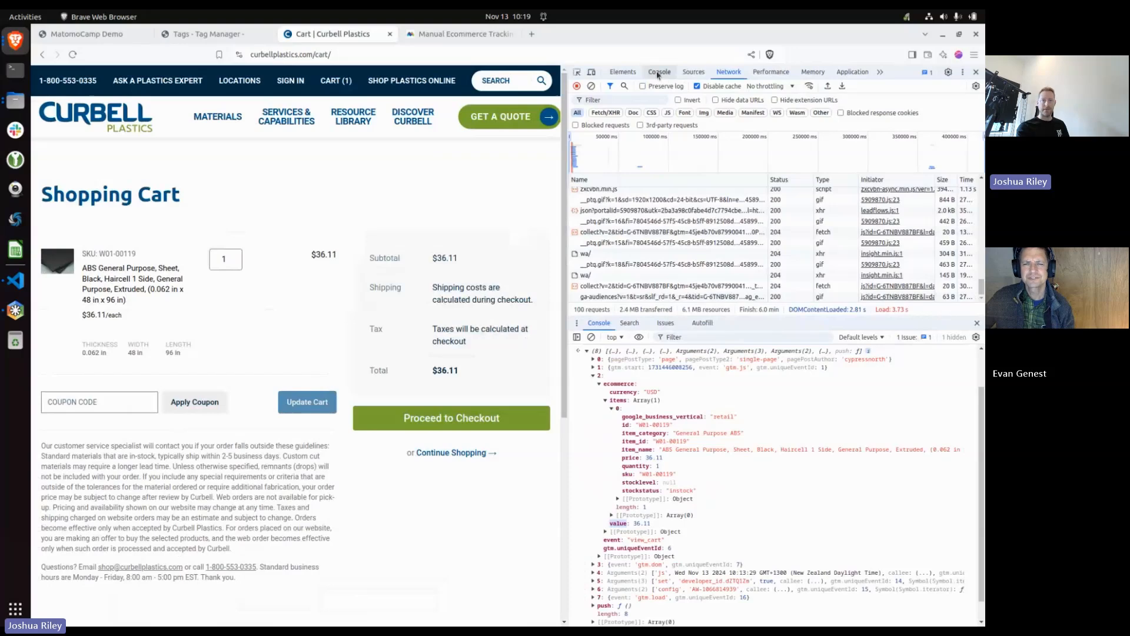
click(693, 72)
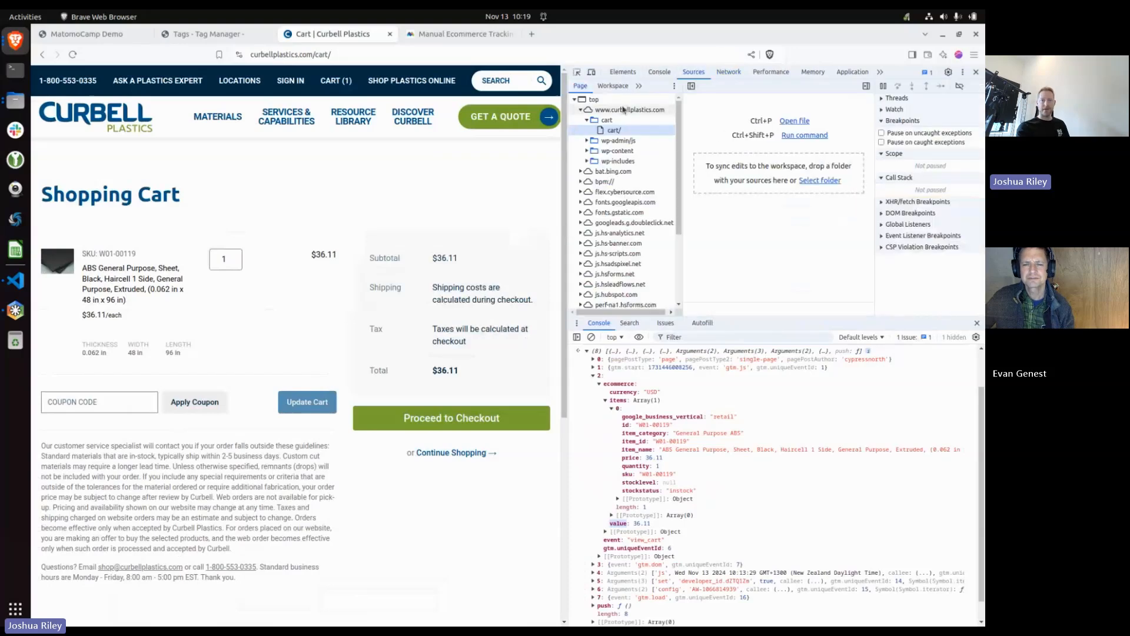
drag(563, 212, 505, 205)
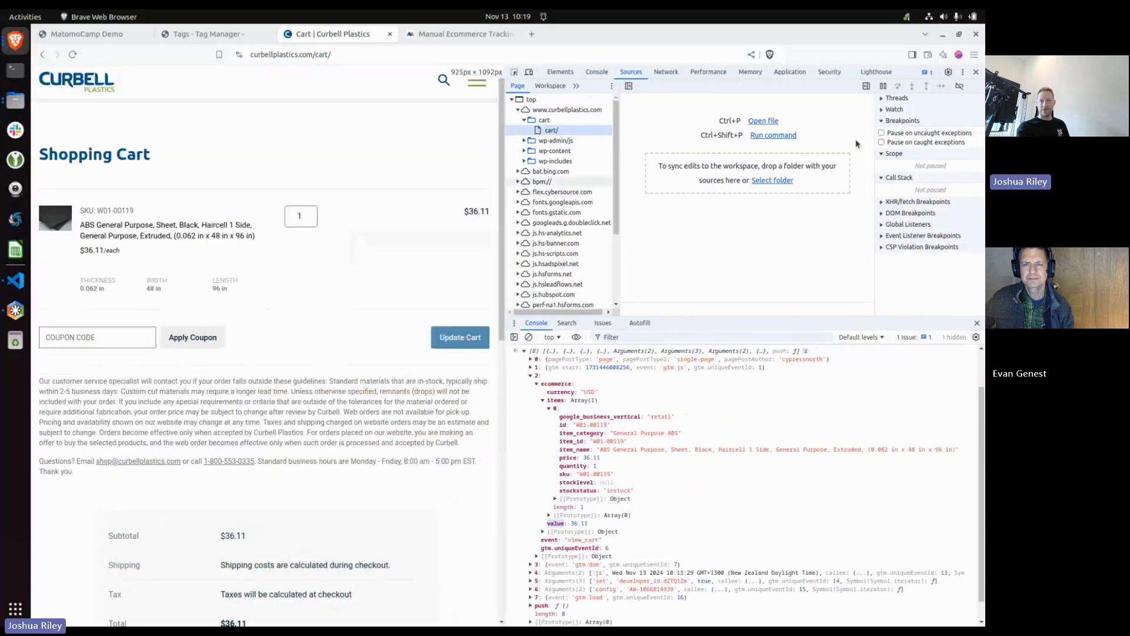
click(948, 73)
scroll(838, 478, down, 5)
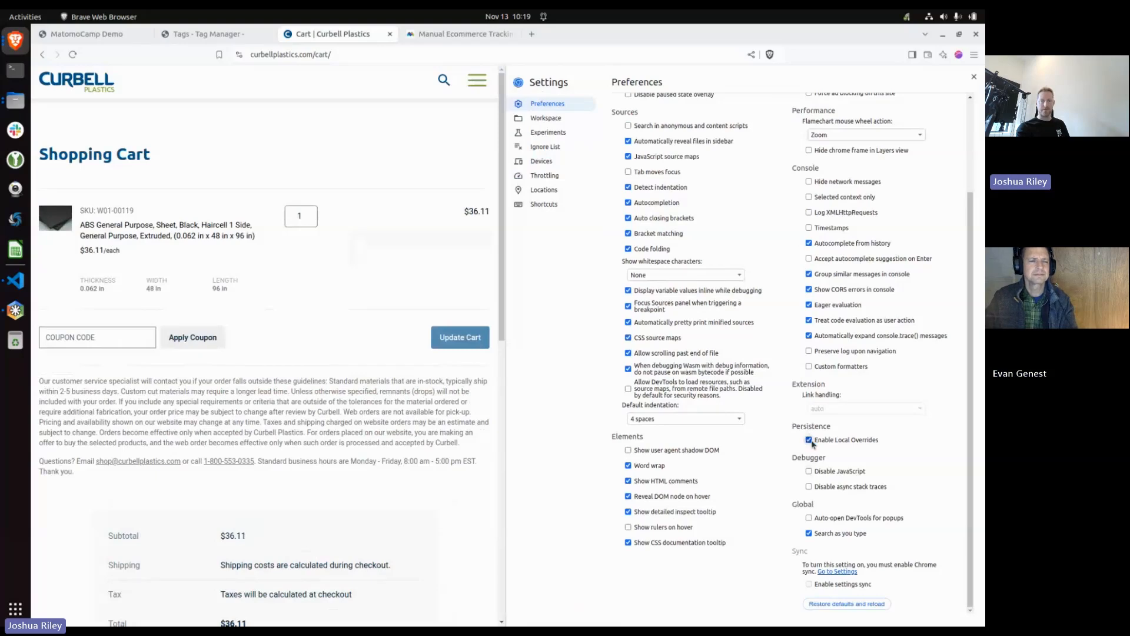
click(975, 77)
click(623, 75)
click(576, 88)
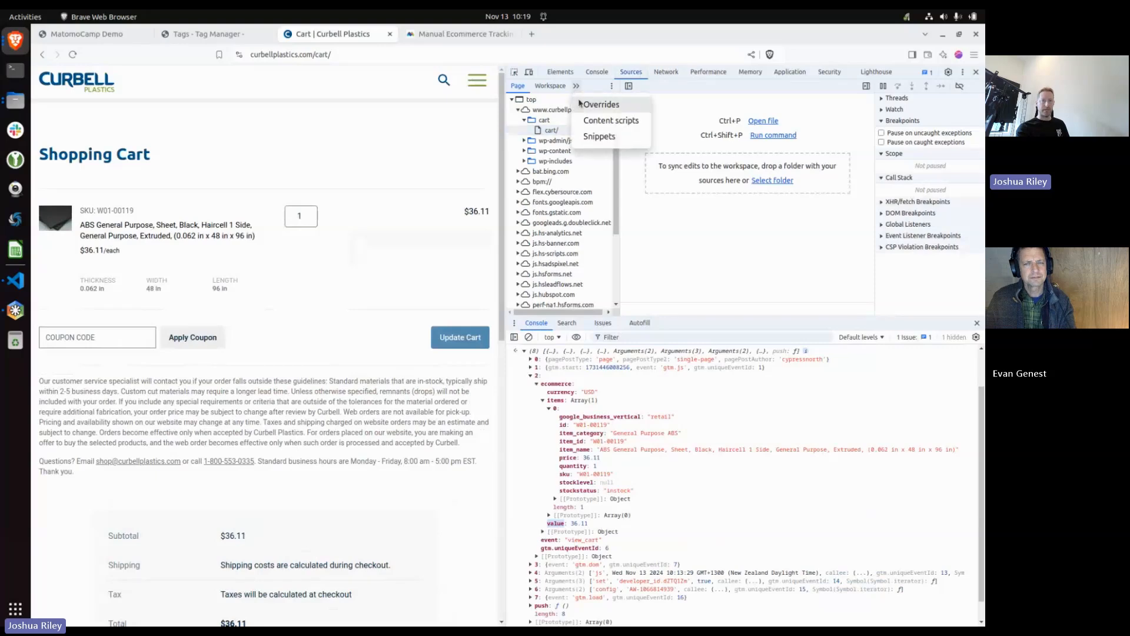
click(584, 105)
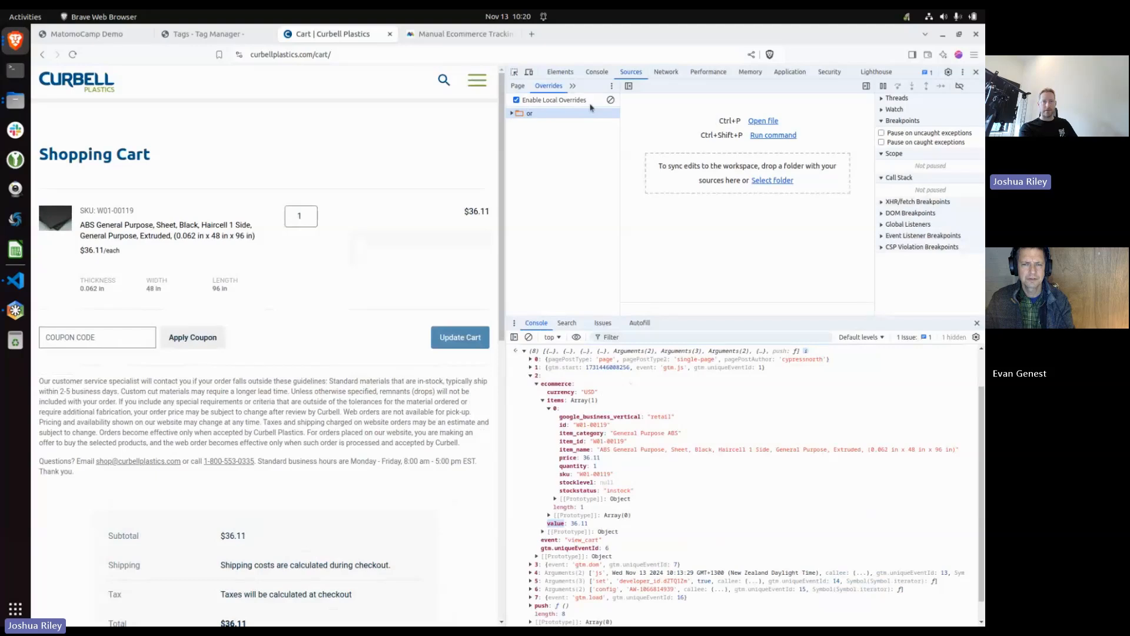
Paste the Matomo Tag Manager install code right after the <head> tag in the cart/ source file and save it as a local override
click(517, 86)
click(548, 131)
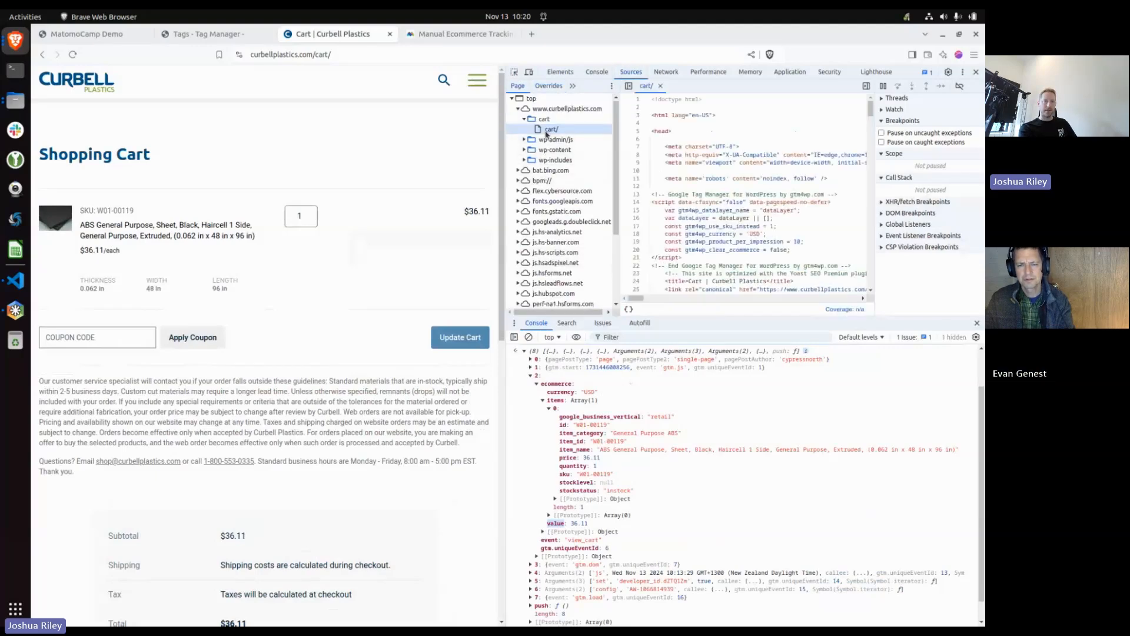
click(719, 131)
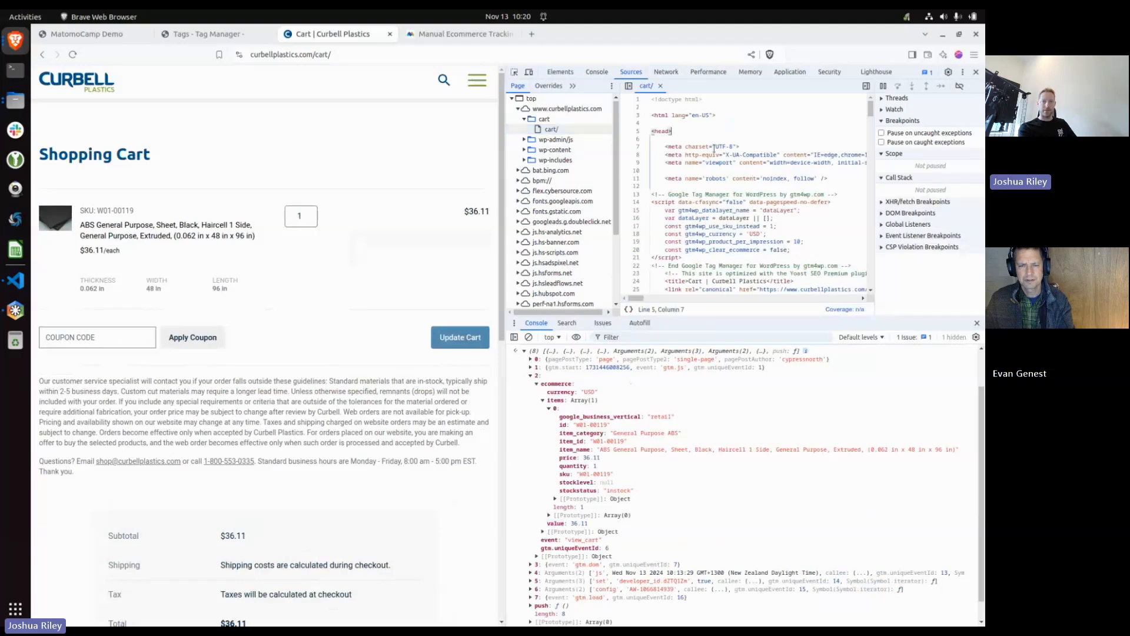
key(ctrl+v)
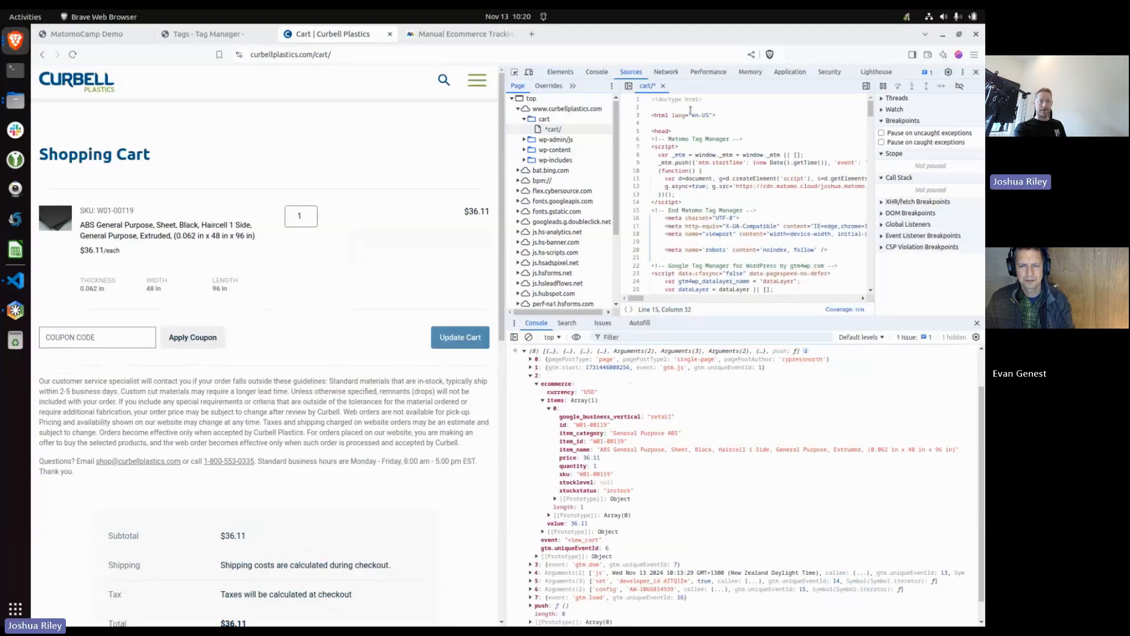
key(ctrl+s)
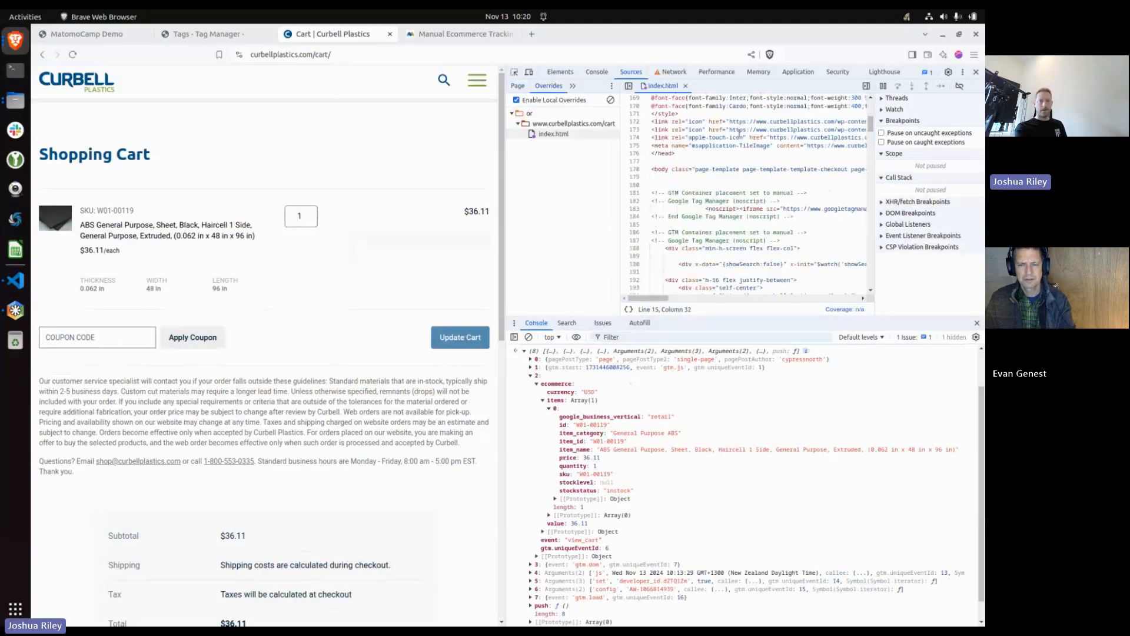
Reload the cart page while recording network requests and filter the requests by matomo
click(672, 71)
key(F5)
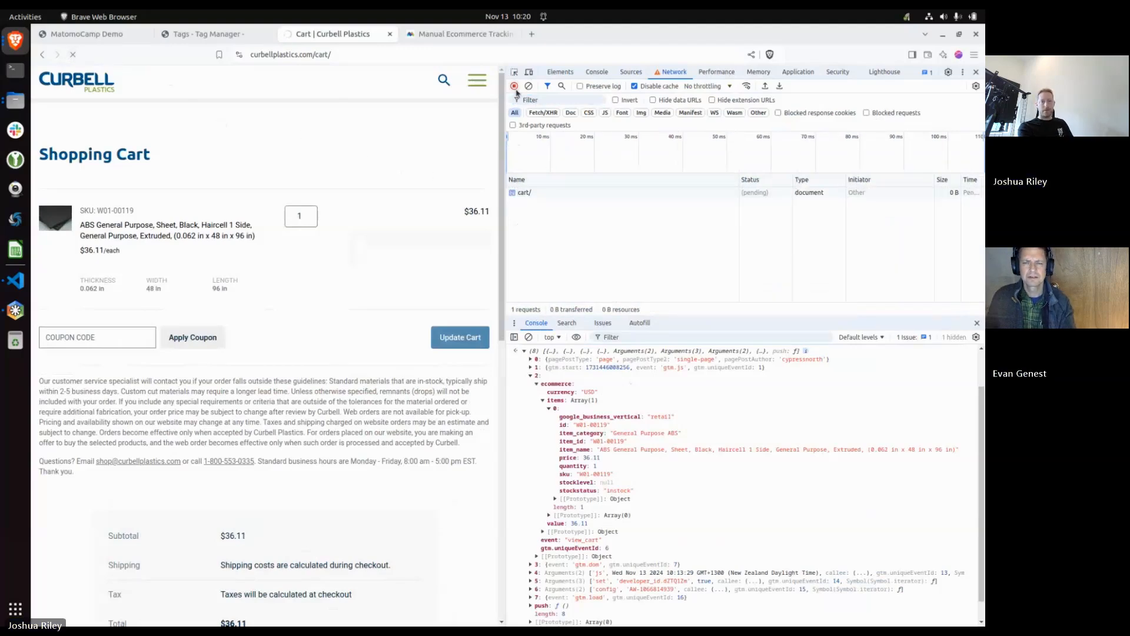
click(535, 100)
text(matomo)
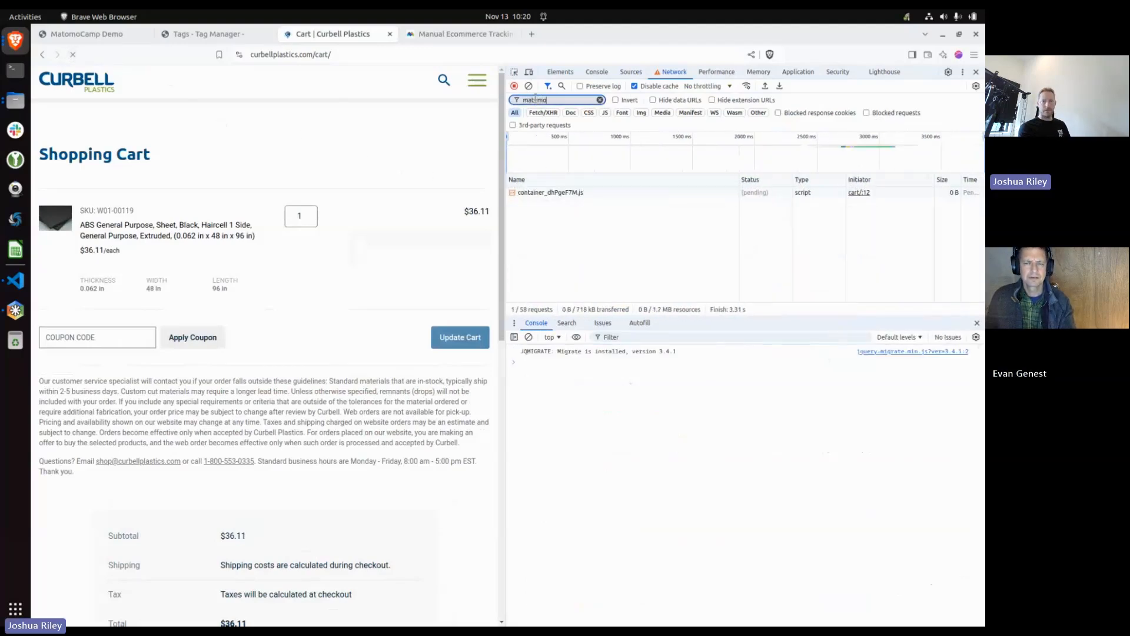
Inspect the container_dhPgeF7M.js request and the query string payload of the matomo.php page view request
click(572, 193)
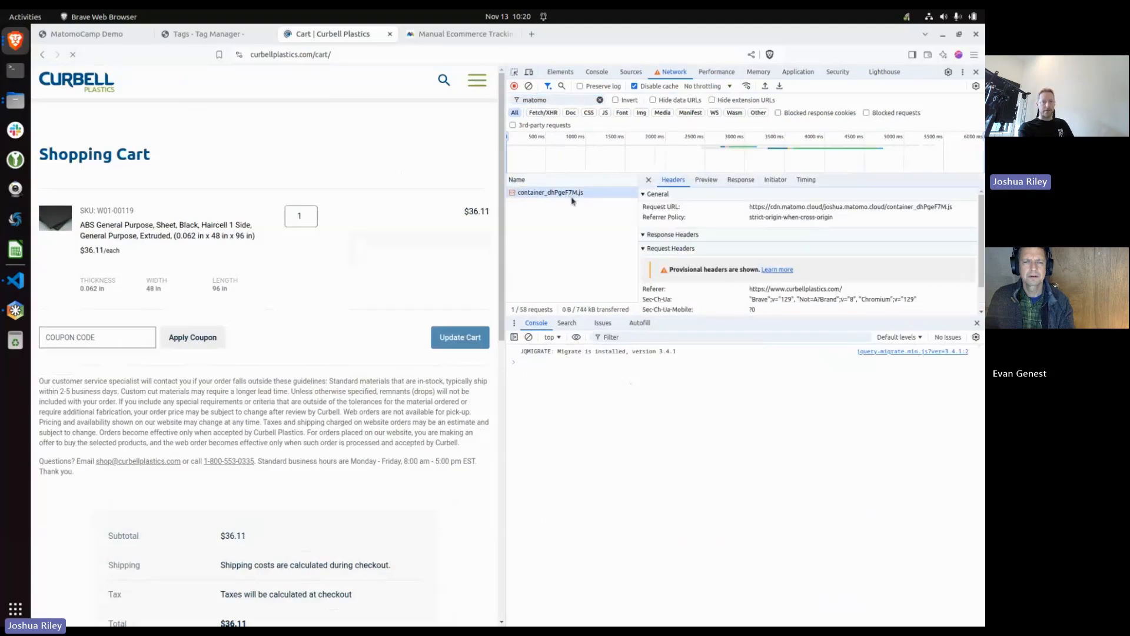
drag(639, 241, 709, 249)
click(560, 203)
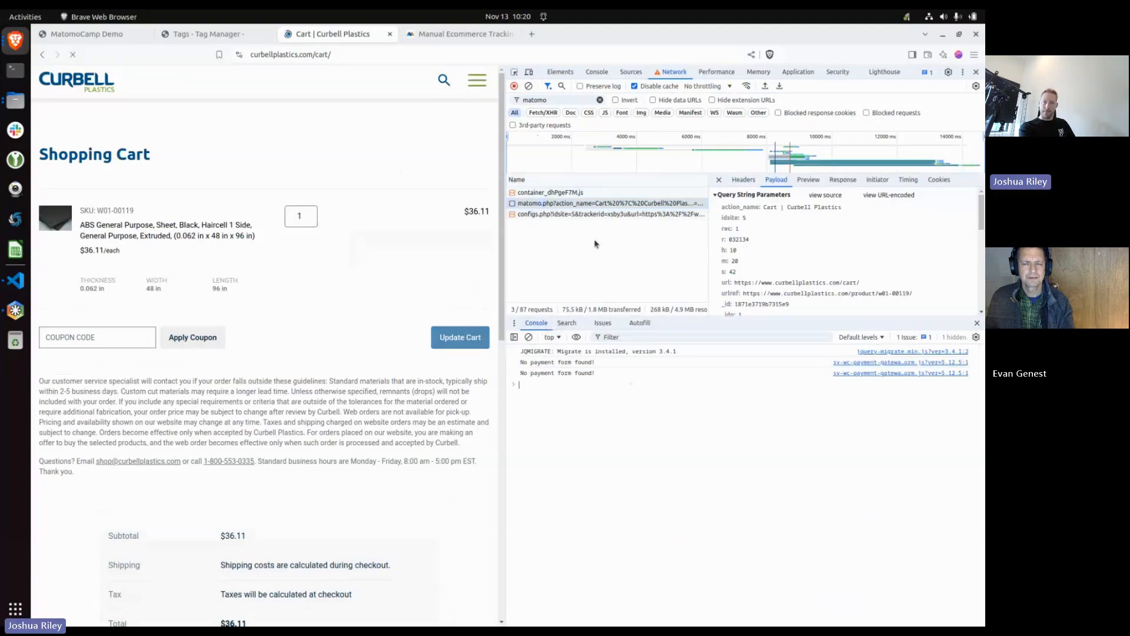
scroll(786, 288, down, 3)
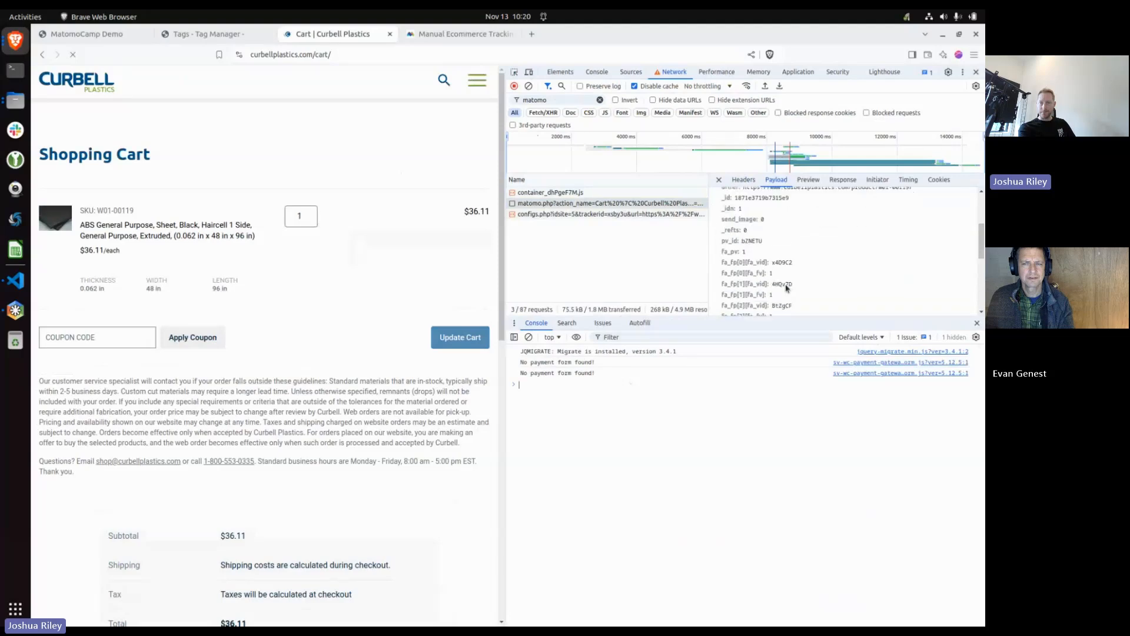
scroll(786, 287, up, 3)
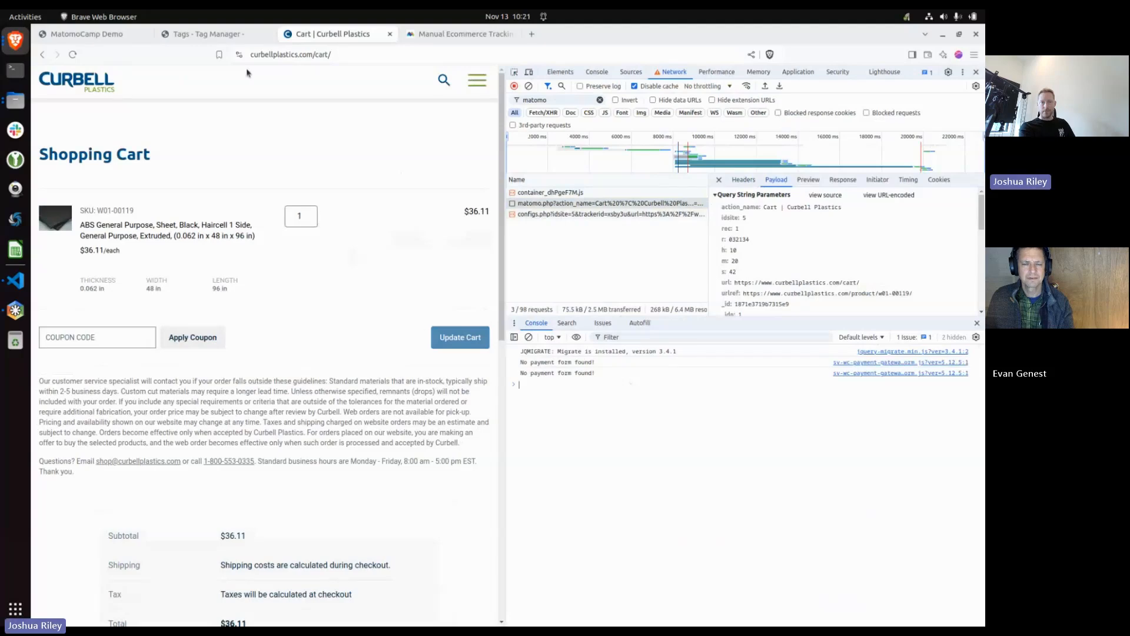
Copy the preview parameter ?mtmPreviewMode=dhPgeF7M from Matomo Tag Manager and load the cart page with it appended to the URL
click(229, 34)
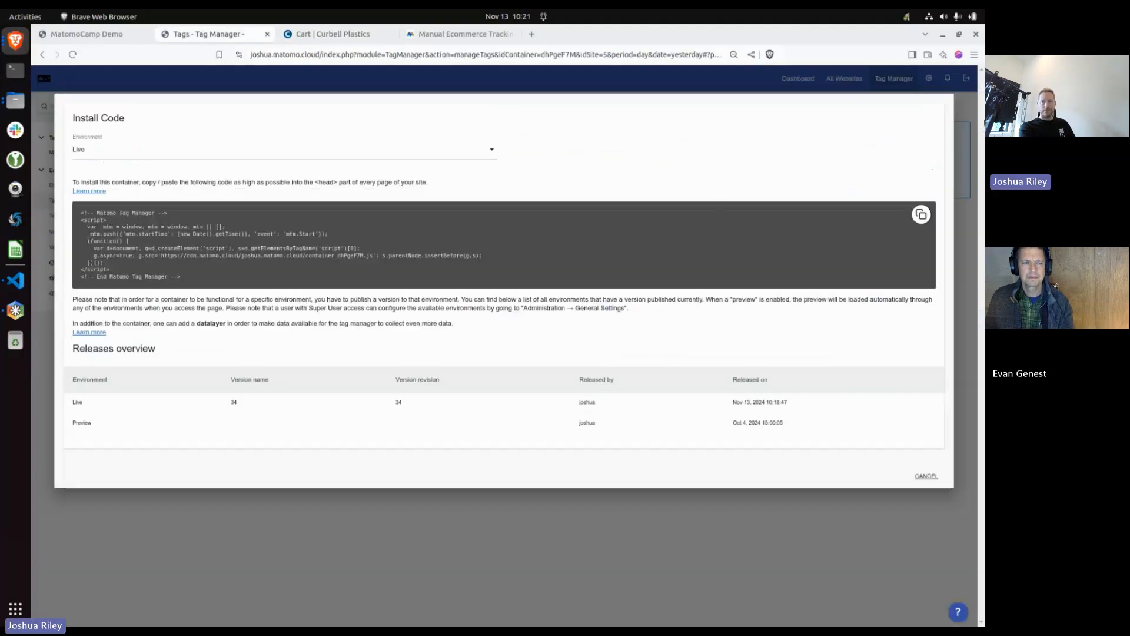
click(972, 120)
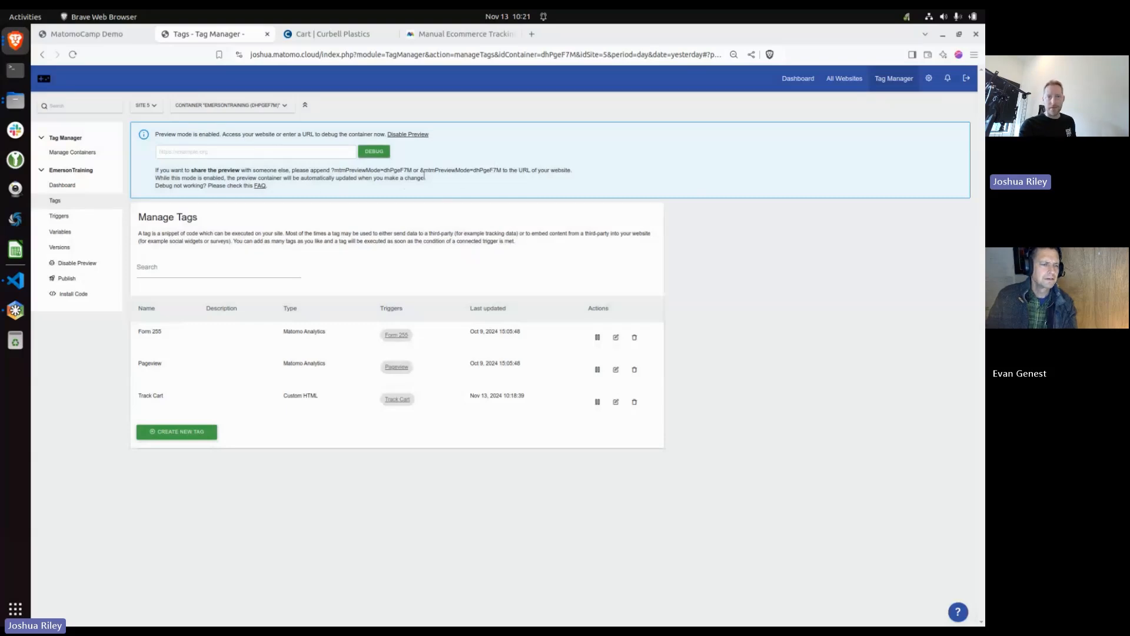
drag(331, 171, 413, 170)
key(ctrl+c)
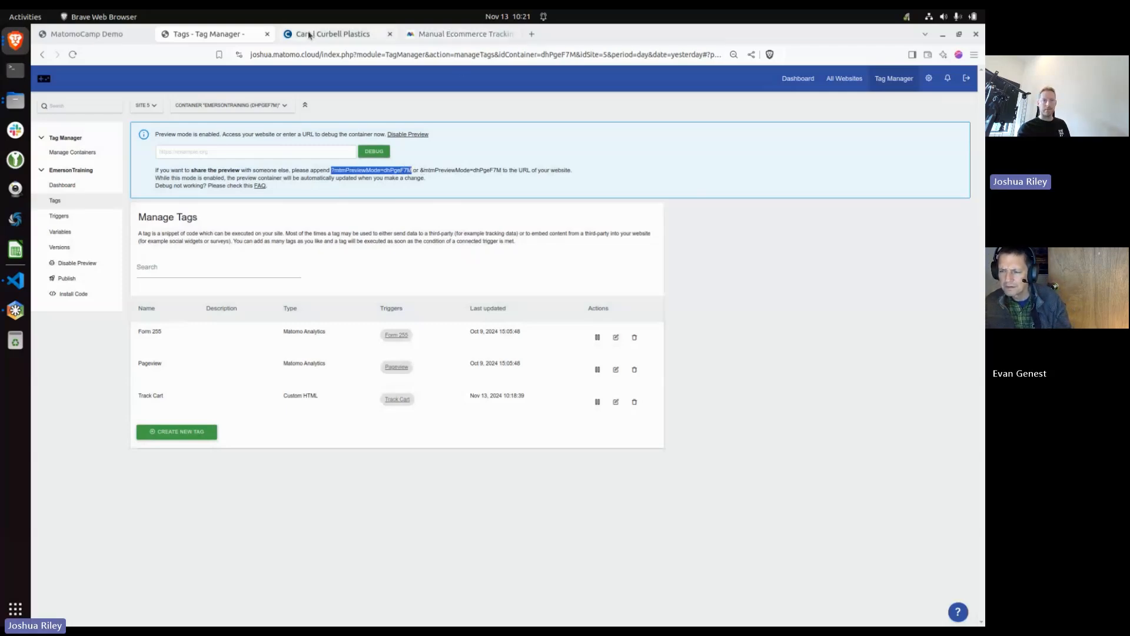
click(332, 34)
key(ctrl+v)
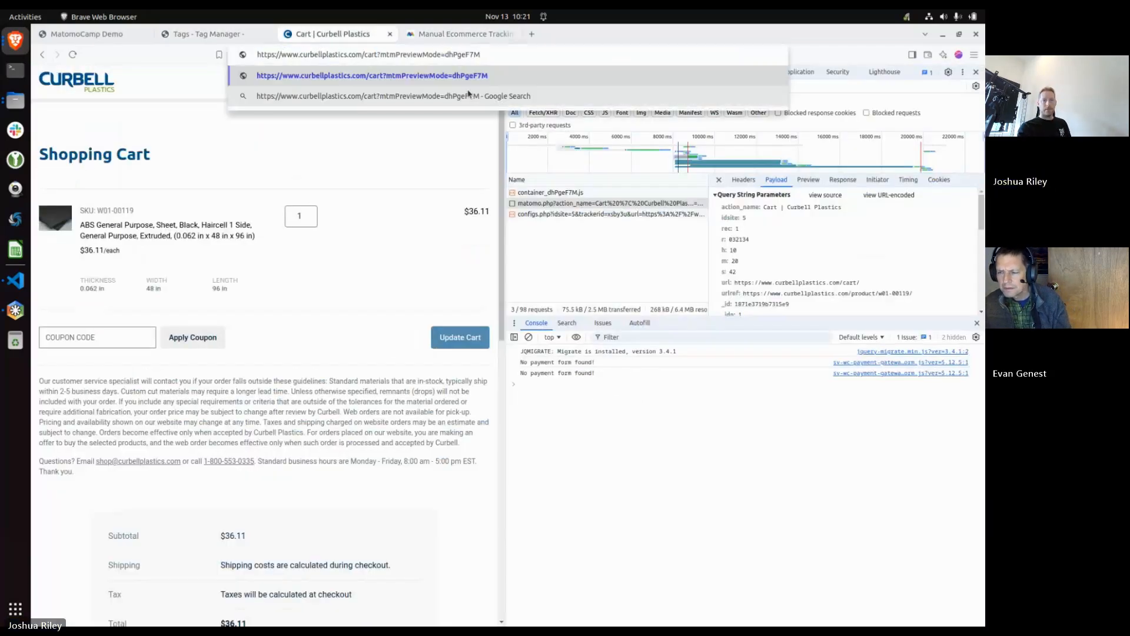
key(Return)
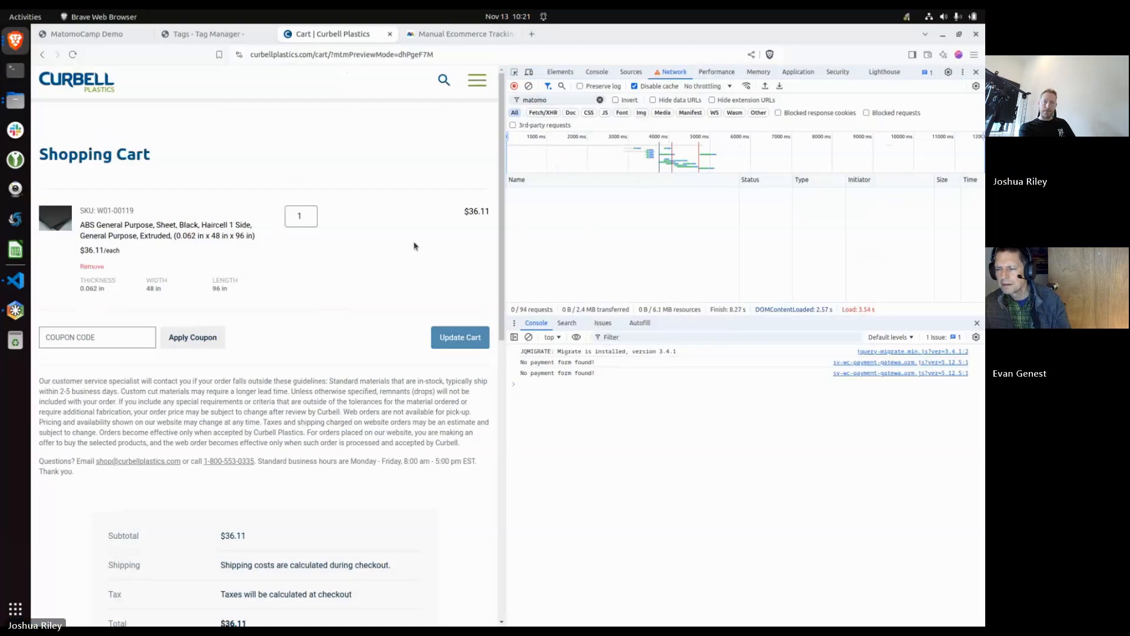
scroll(413, 241, down, 4)
scroll(414, 241, up, 4)
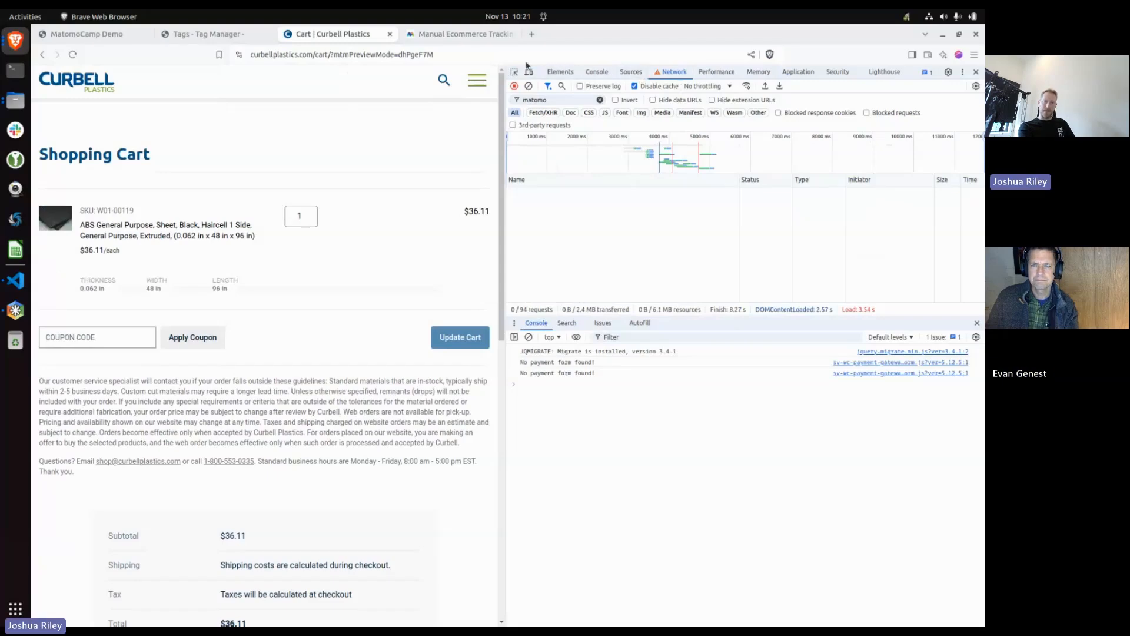
Check the Matomo code in the index.html override, and open the page source file cart/?mtmPreviewMode=dhPgeF7M
drag(328, 54, 442, 54)
click(451, 54)
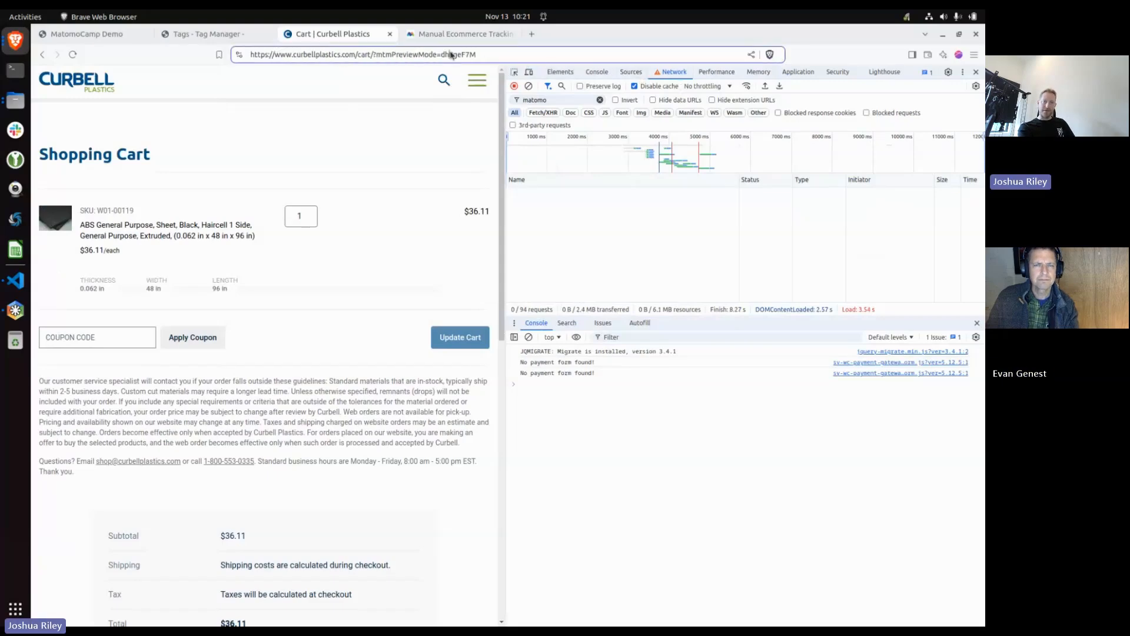
click(624, 72)
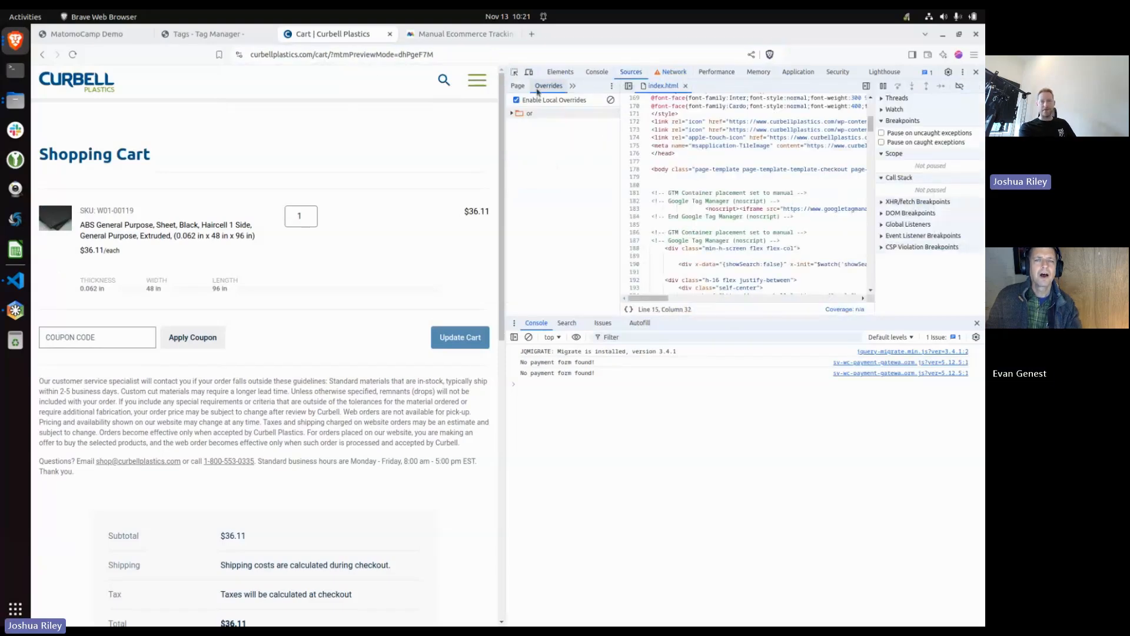
scroll(746, 205, up, 15)
scroll(746, 205, up, 3)
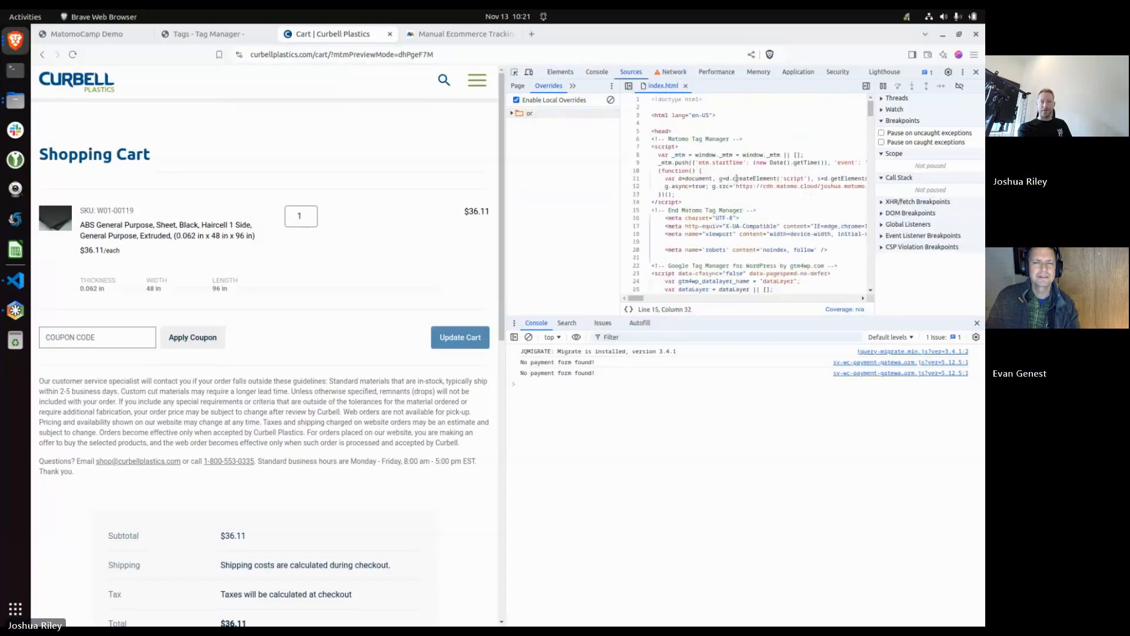
click(519, 87)
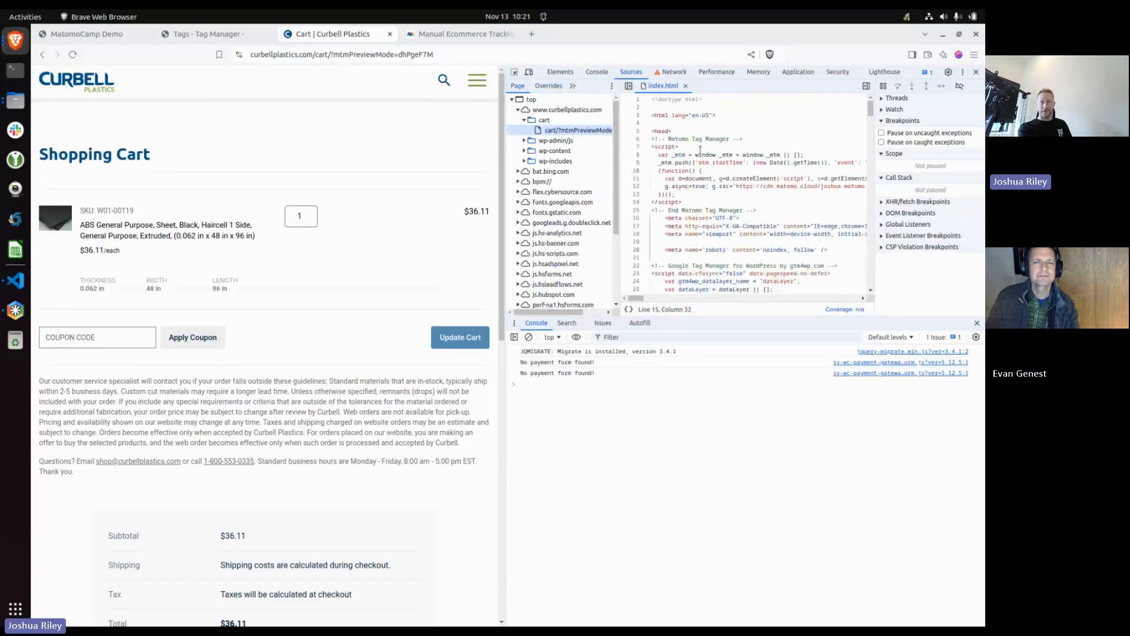
click(579, 130)
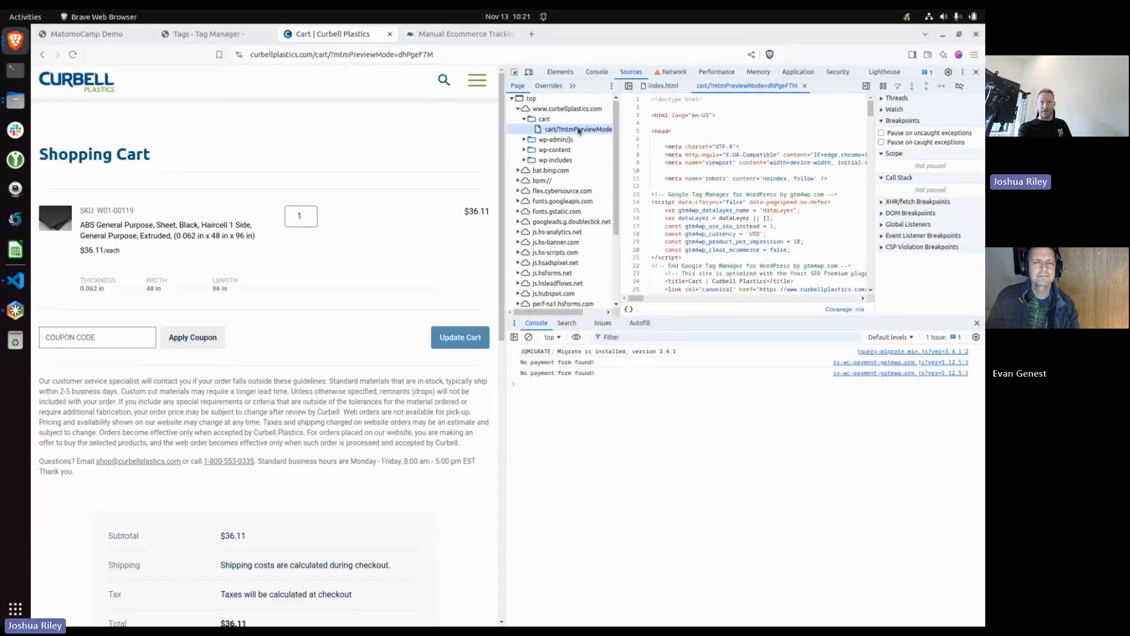
Copy the Live install code from Tag Manager, paste it right after <head> in the preview cart source and save it as a local override
click(233, 37)
click(74, 293)
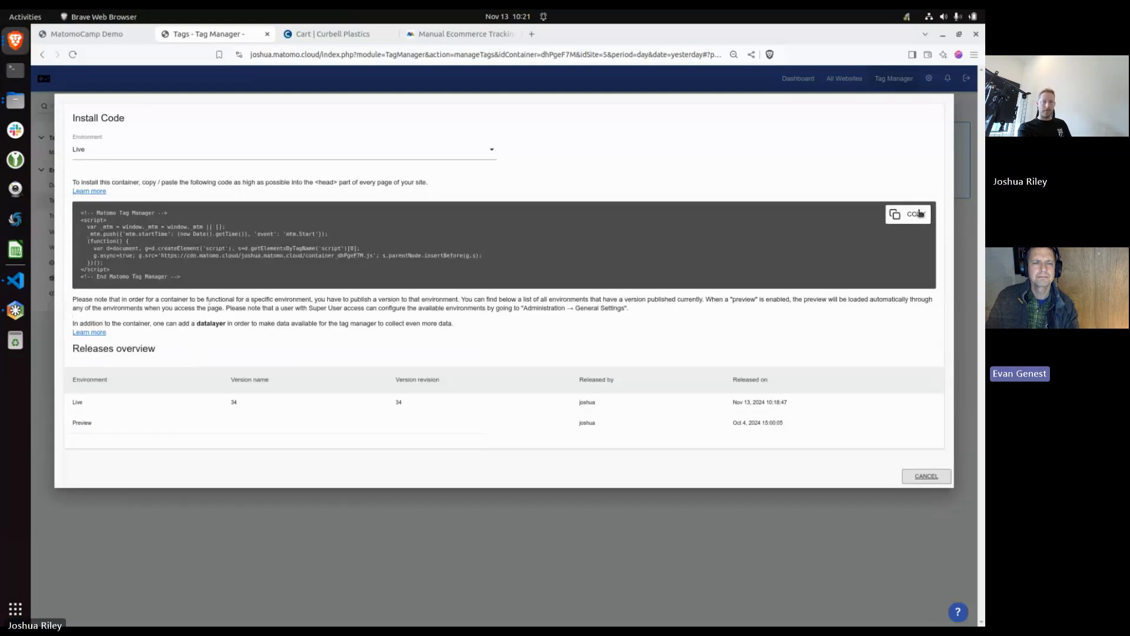
click(920, 213)
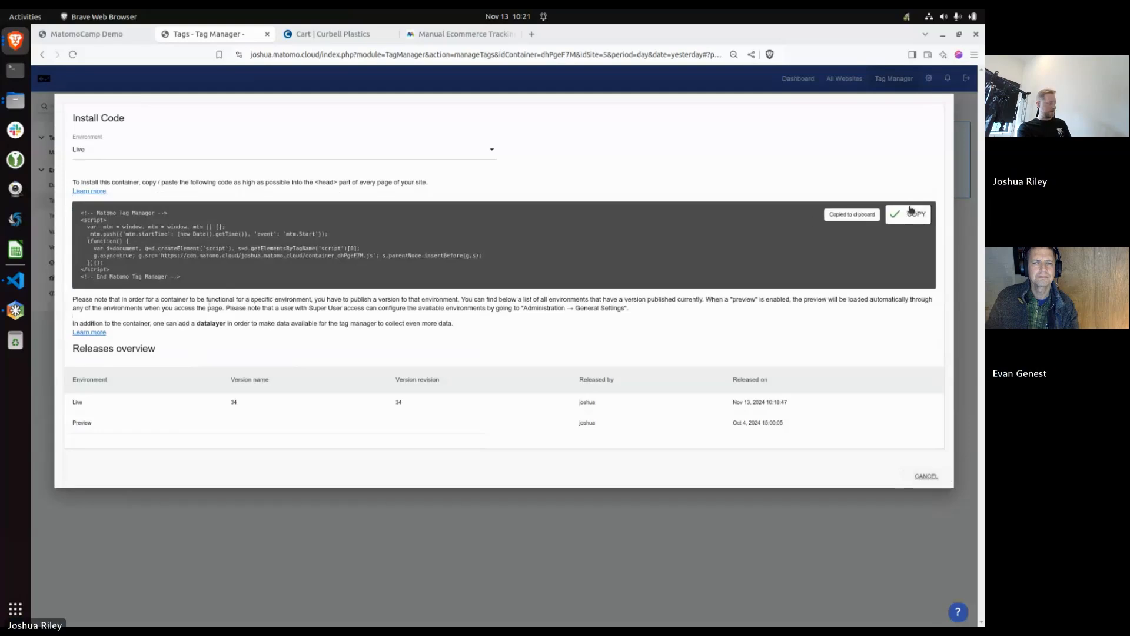
click(322, 37)
click(433, 34)
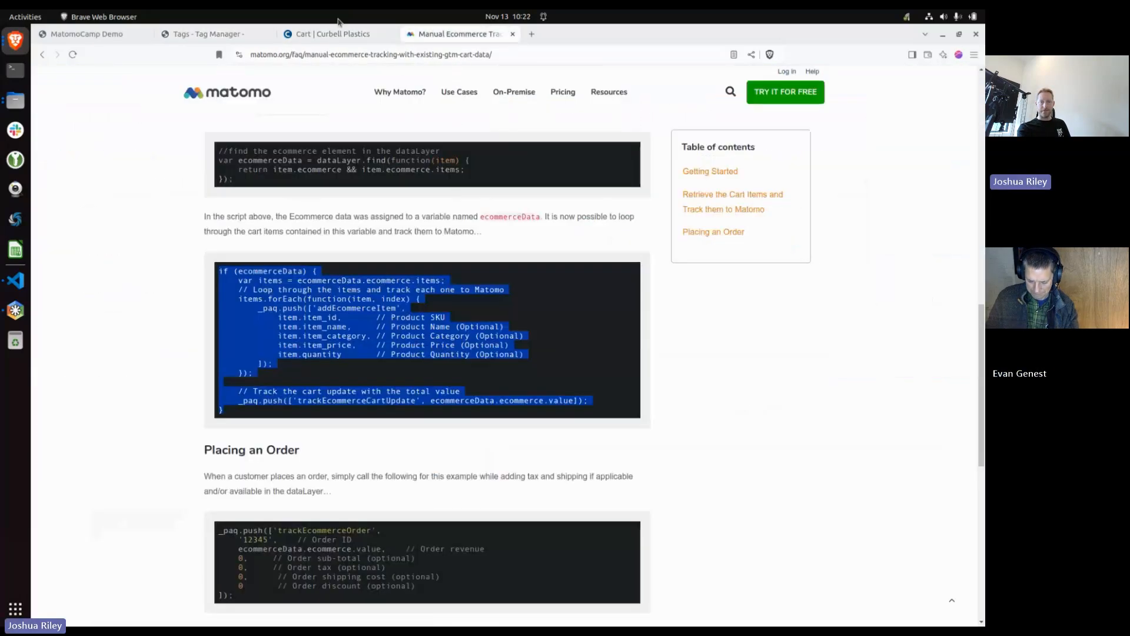
click(325, 34)
click(659, 139)
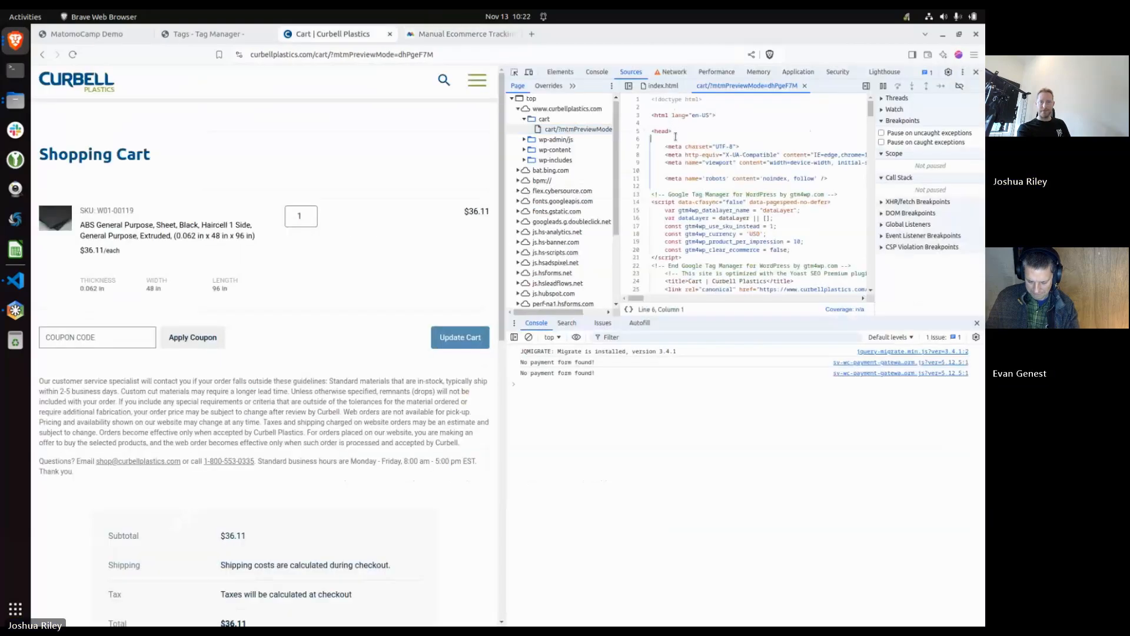
key(ctrl+v)
key(ctrl+s)
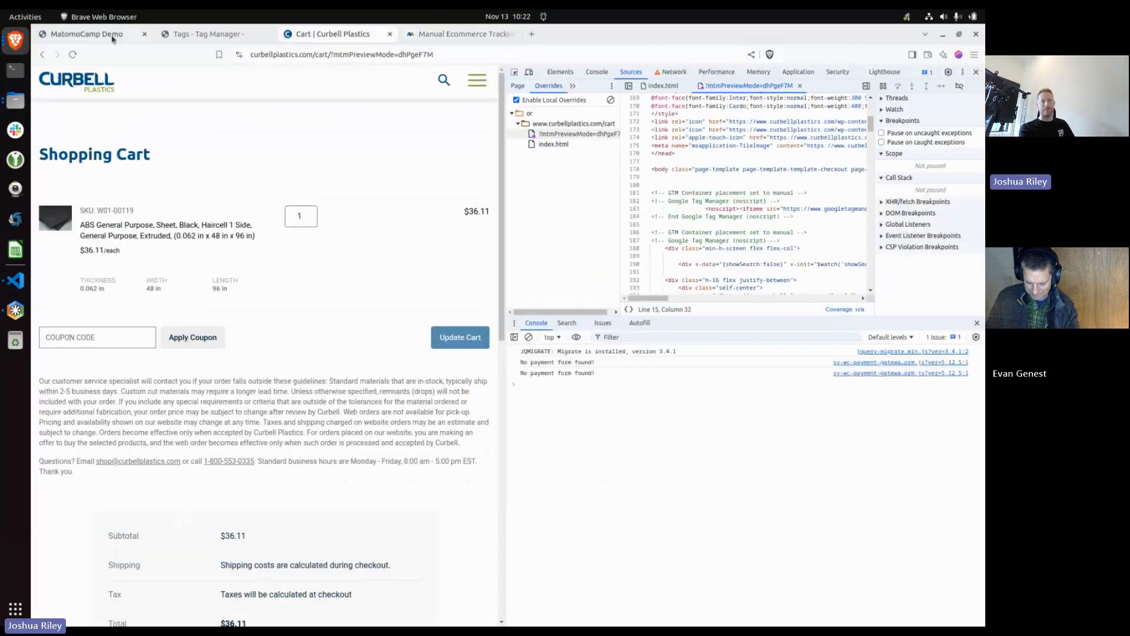
Reload the preview cart page with its network requests shown, and view the fired tags of event 4, mtm.PageView, in the Matomo debugger
click(72, 54)
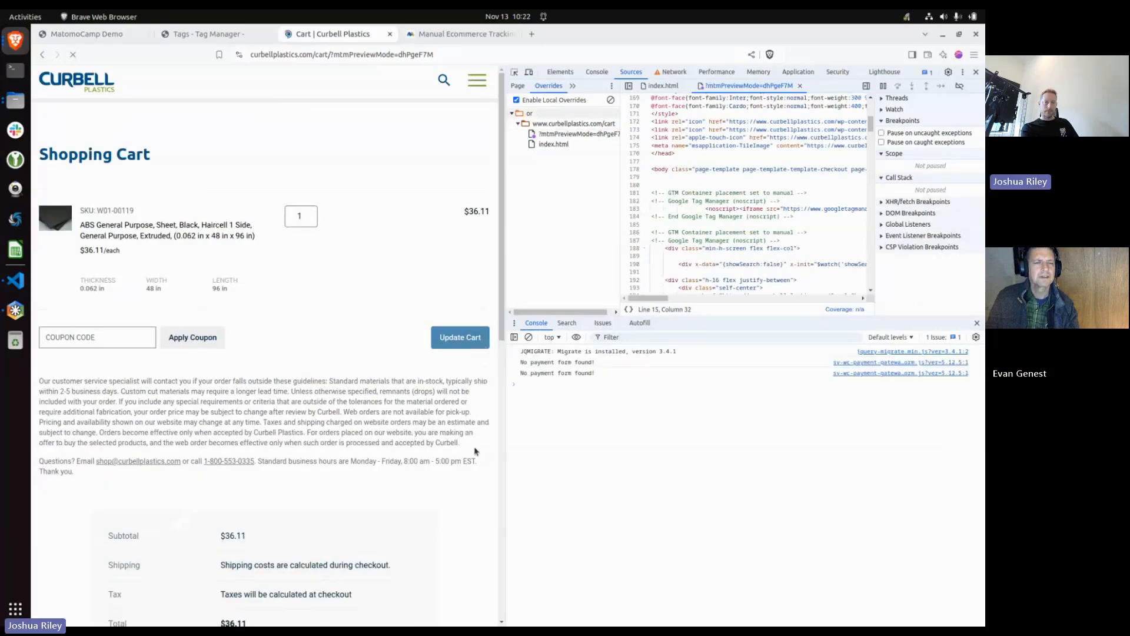
click(671, 72)
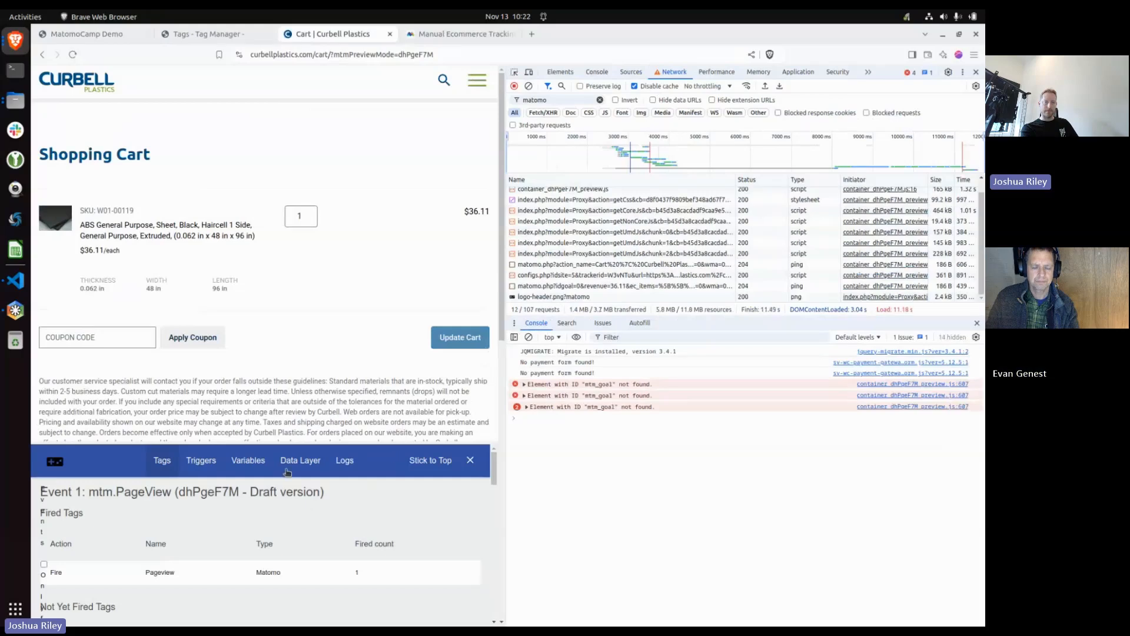
drag(505, 453, 640, 453)
scroll(103, 552, down, 2)
scroll(103, 552, up, 2)
click(89, 534)
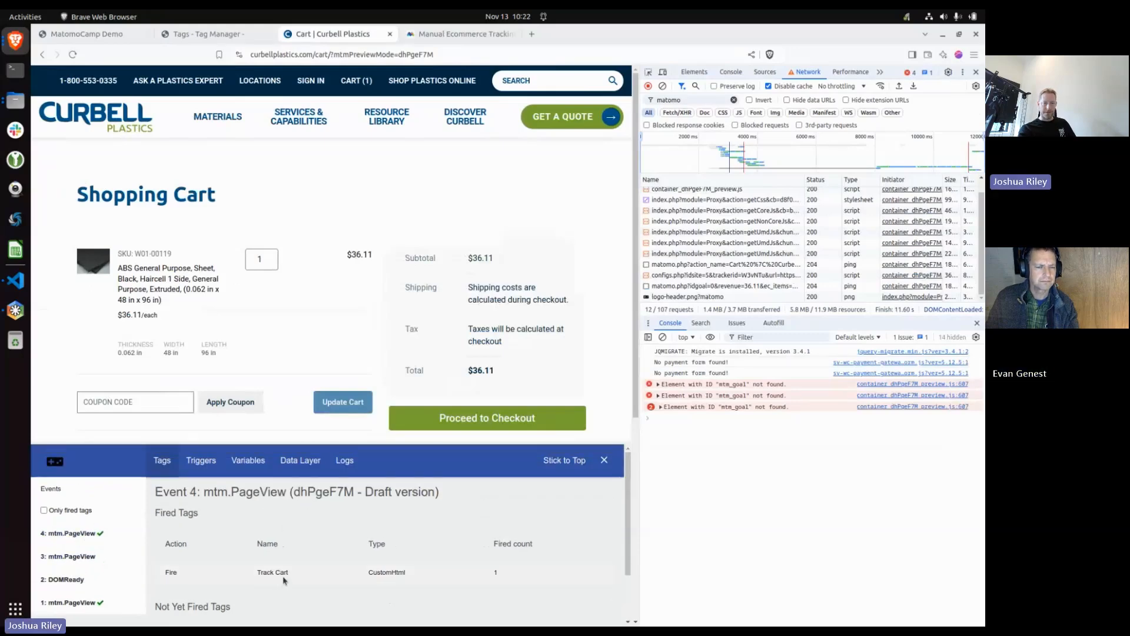
Inspect the idgoal, revenue and ec_items parameters in the payload of the matomo.php cart update request
click(694, 287)
drag(637, 230, 461, 230)
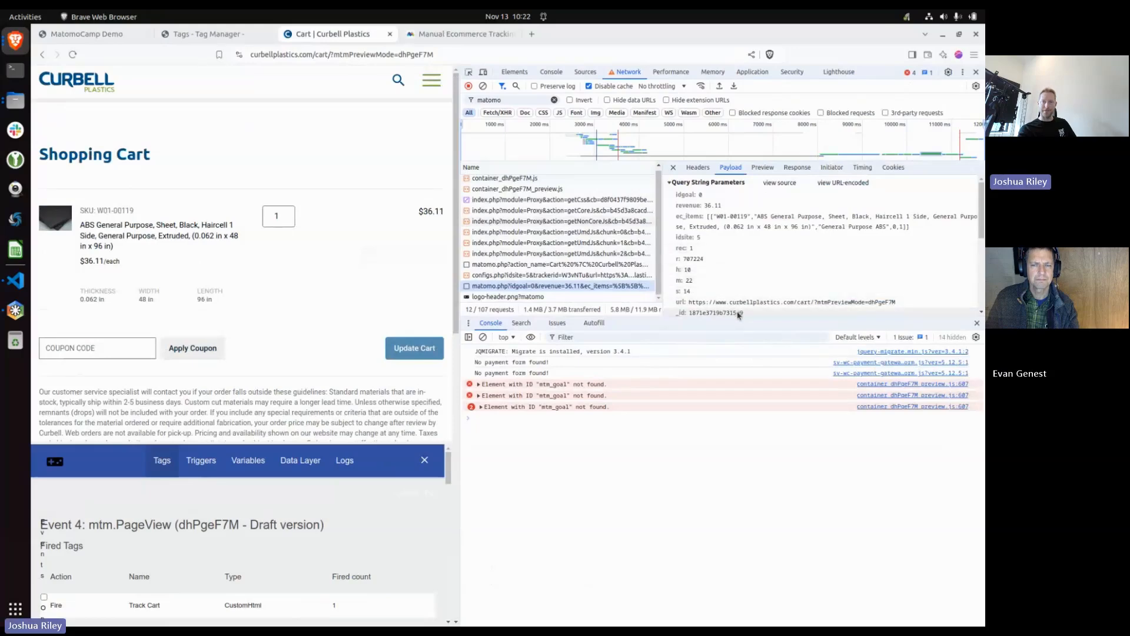
drag(737, 317, 738, 390)
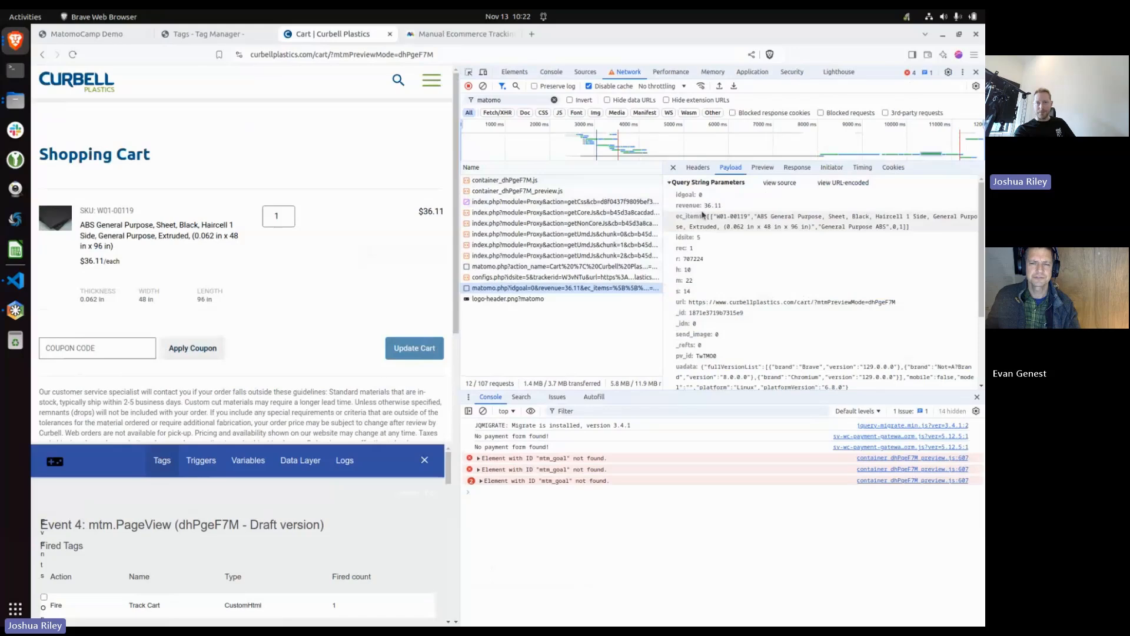
click(699, 197)
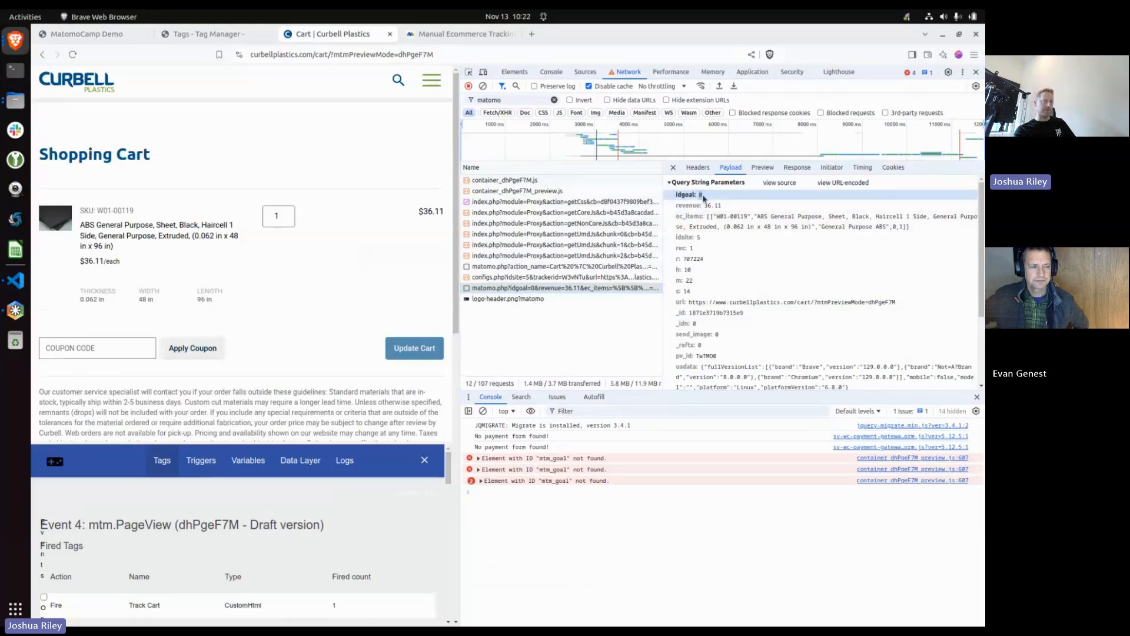
click(697, 207)
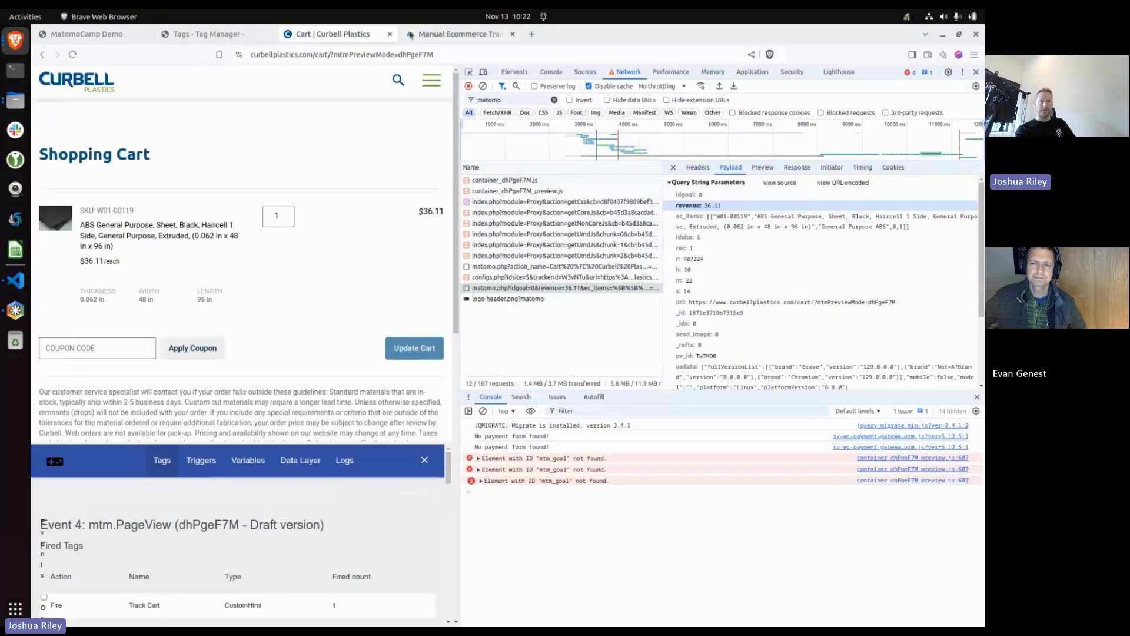
Open the Matomo dashboard in a new tab and display the Visits Log for 2024-11-13
click(190, 39)
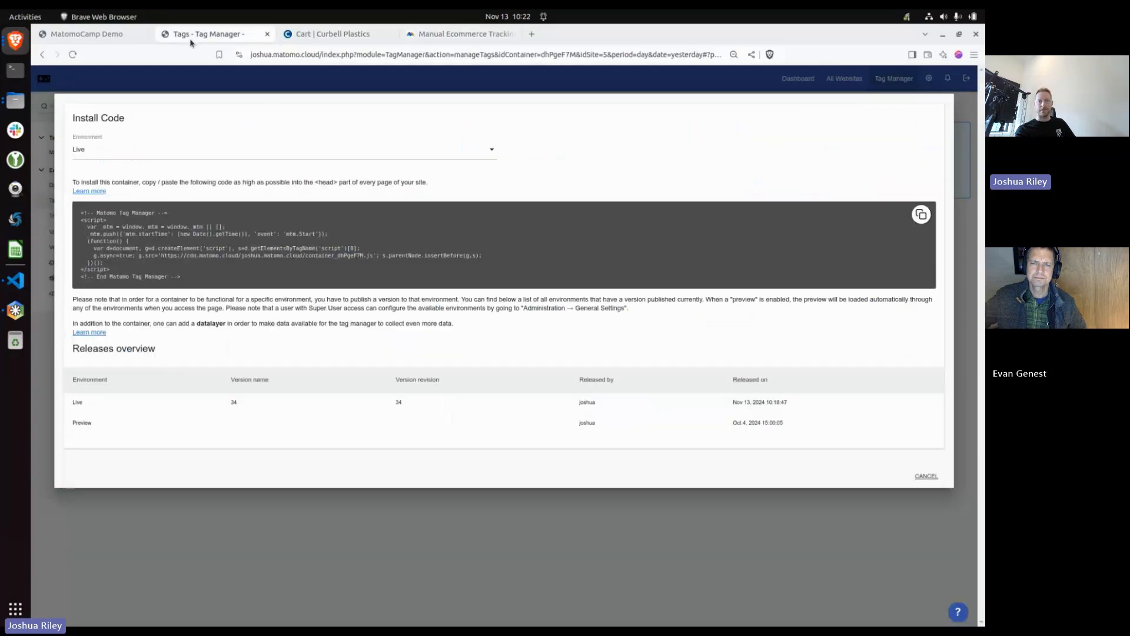
click(969, 101)
click(795, 77)
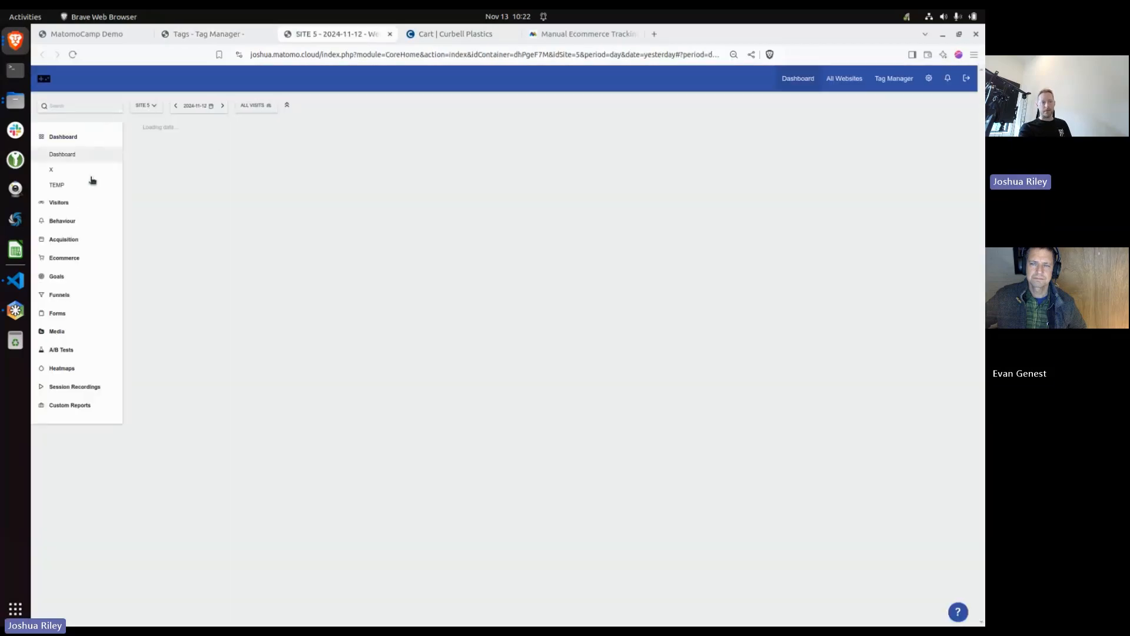
click(61, 202)
click(60, 190)
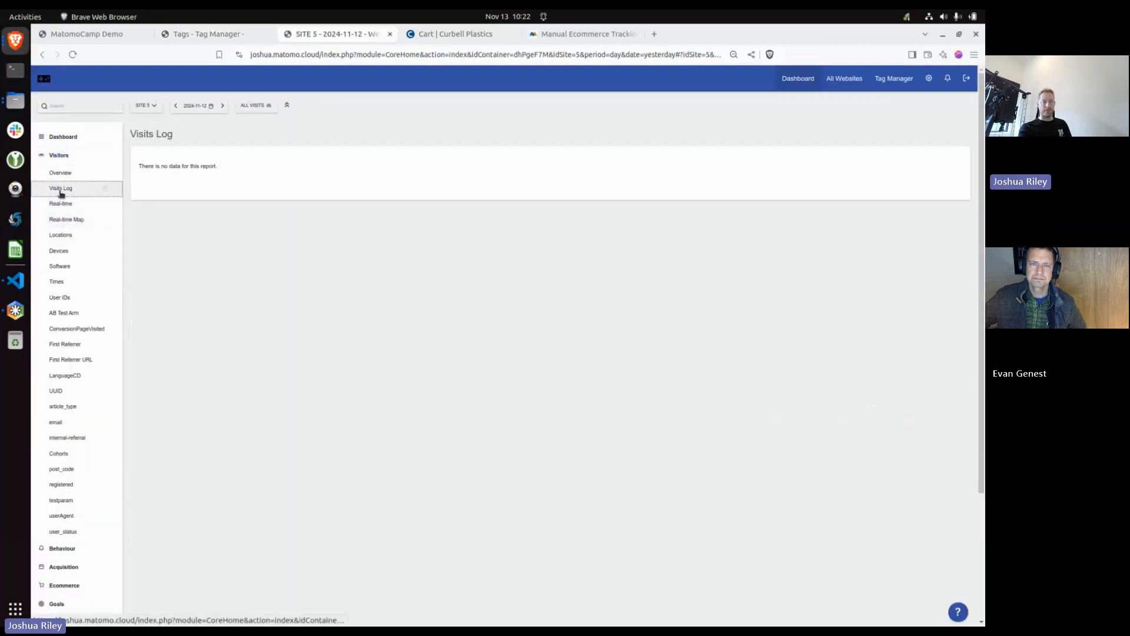
click(223, 105)
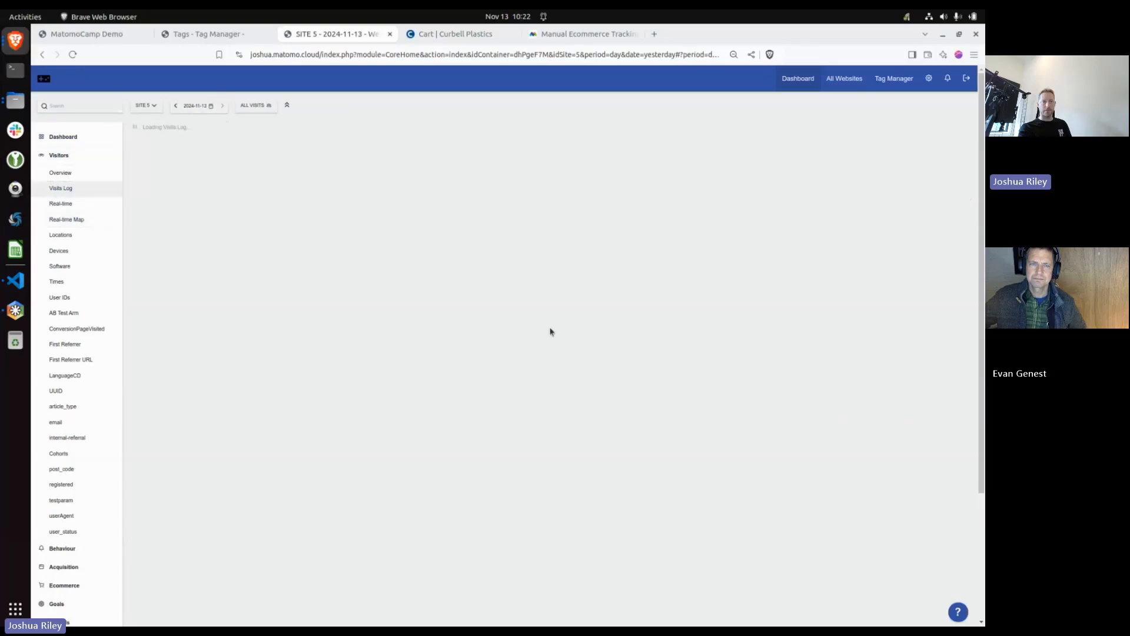
Examine the Abandoned Cart entry of the latest visit, including its revenue and product details
scroll(452, 355, down, 6)
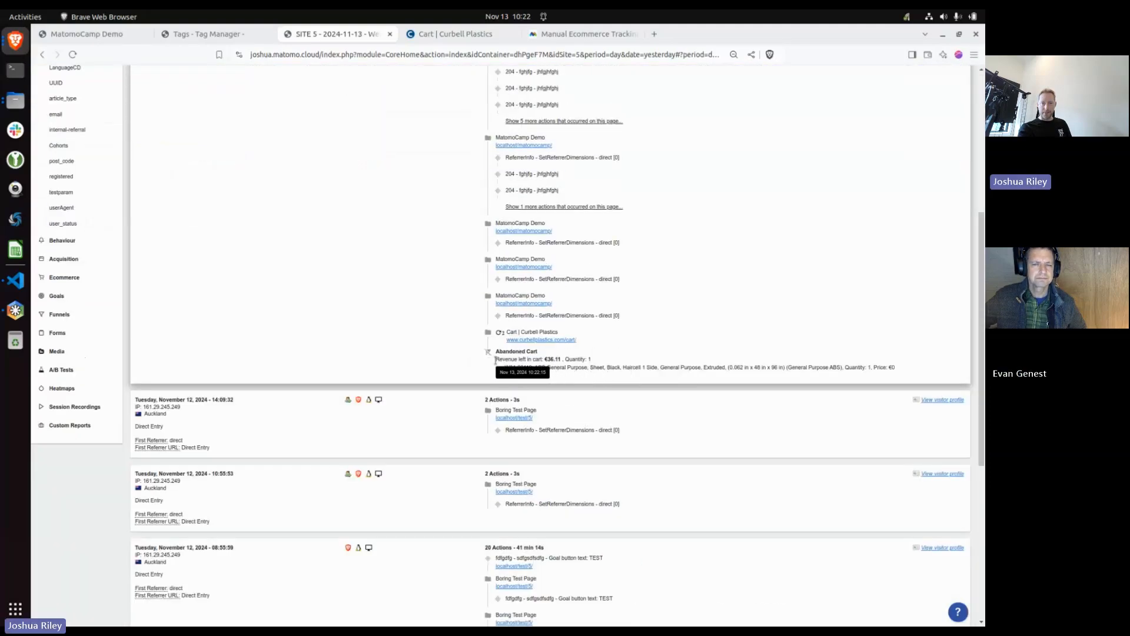
drag(500, 352, 528, 351)
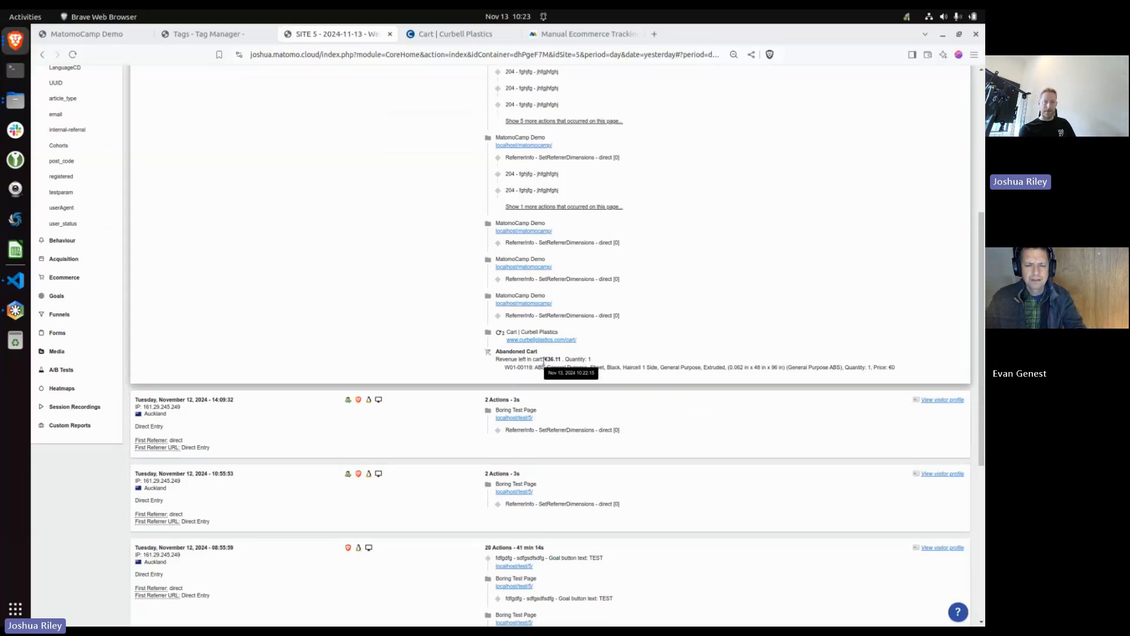
drag(545, 360, 561, 360)
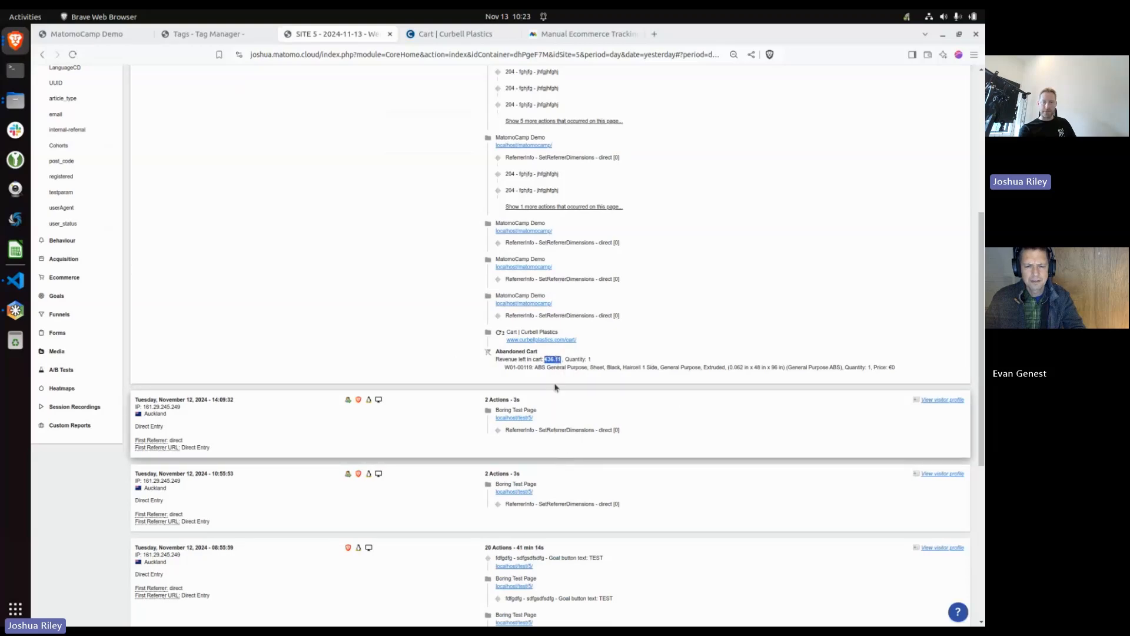
drag(505, 369, 875, 368)
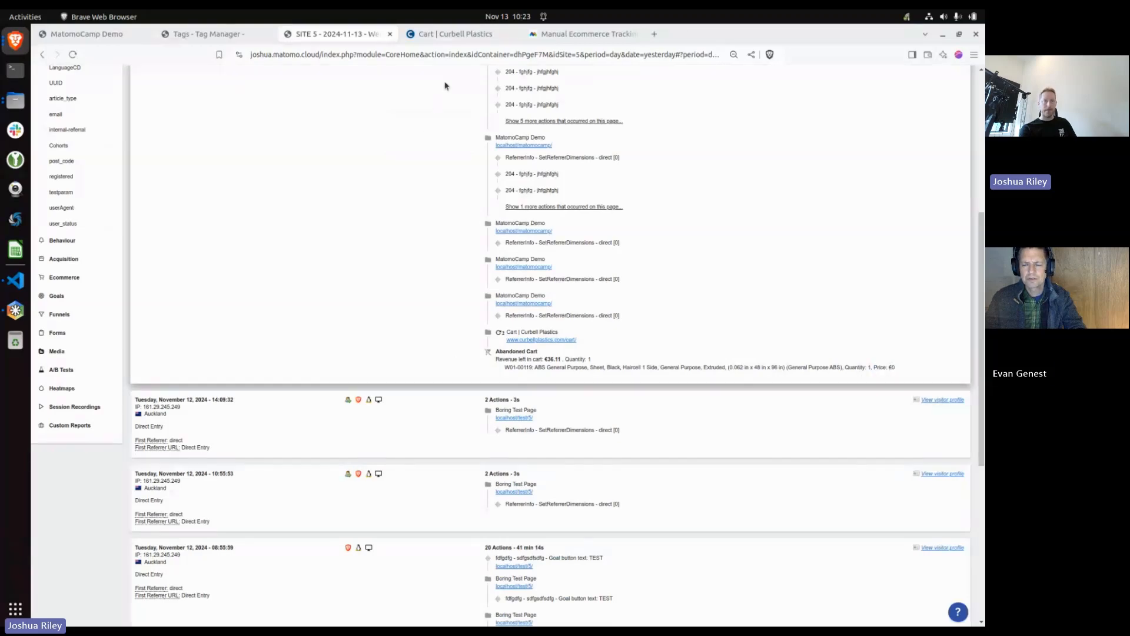
Return to the preview cart page and output the dataLayer array in the browser console
click(443, 37)
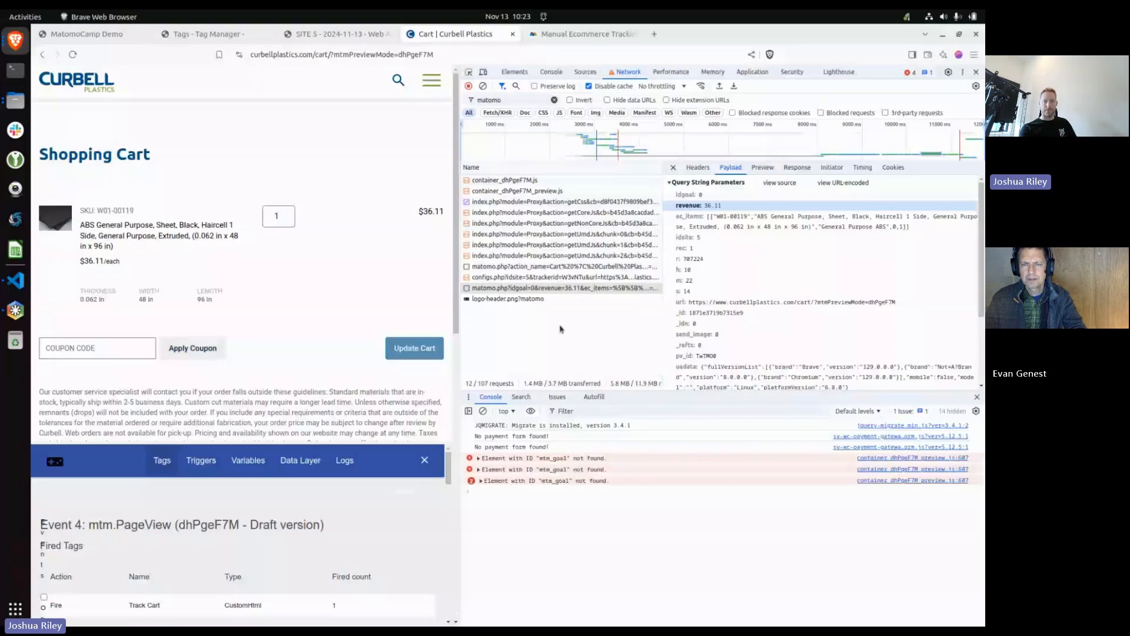
click(522, 526)
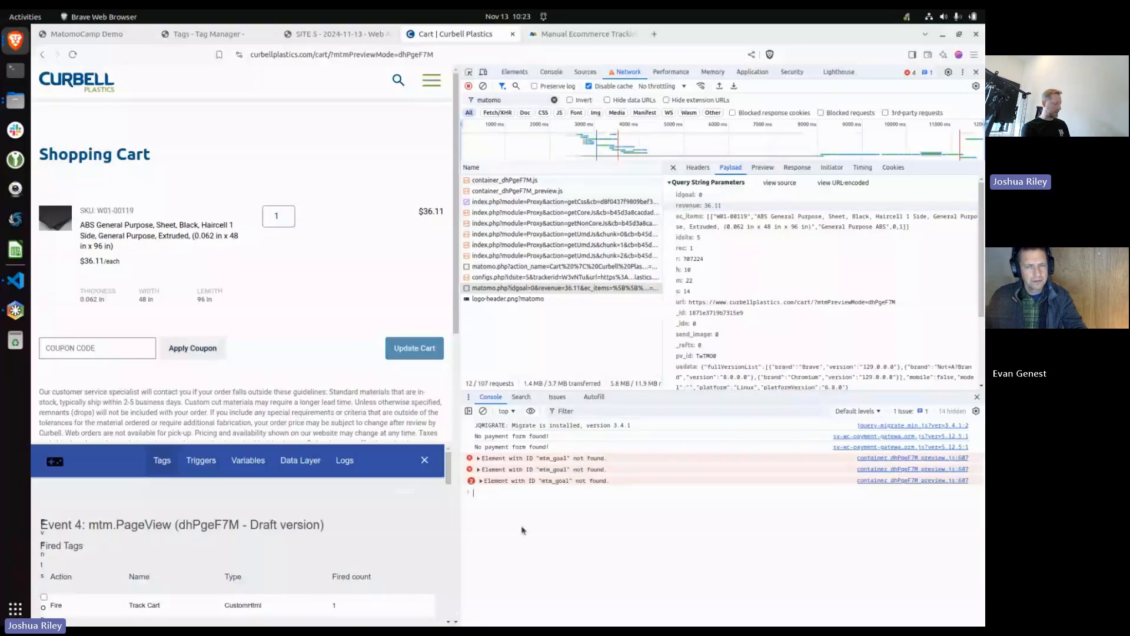
text(datak)
key(Escape)
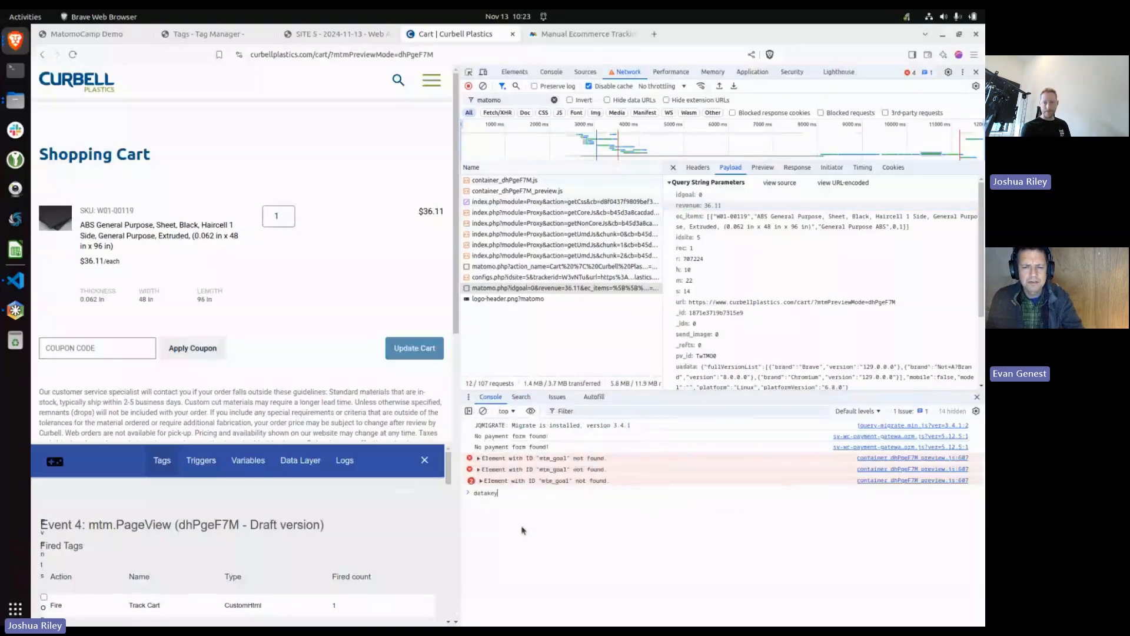
key(BackSpace)
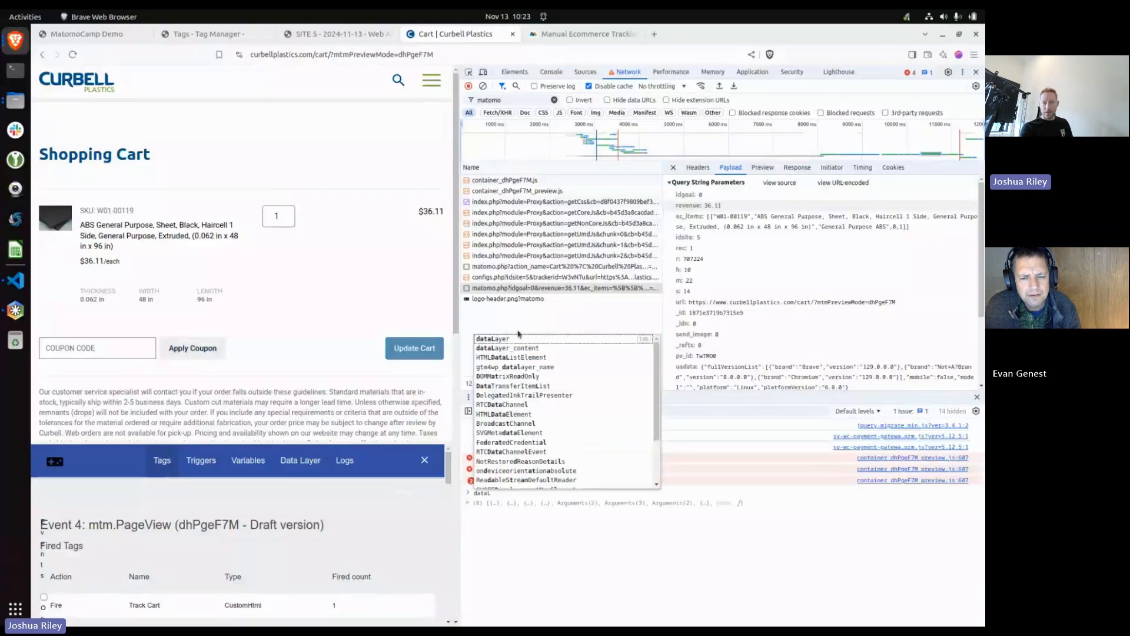
key(Tab)
key(Return)
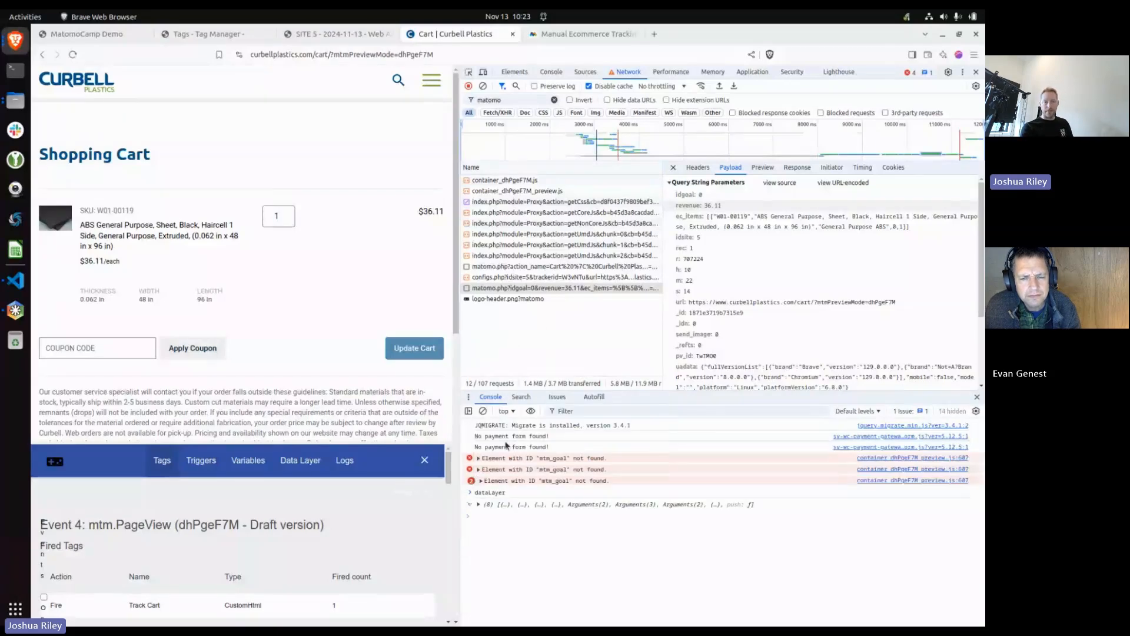
Expand the view_cart entry of the dataLayer down to its first ecommerce item and check the item's price property
click(478, 505)
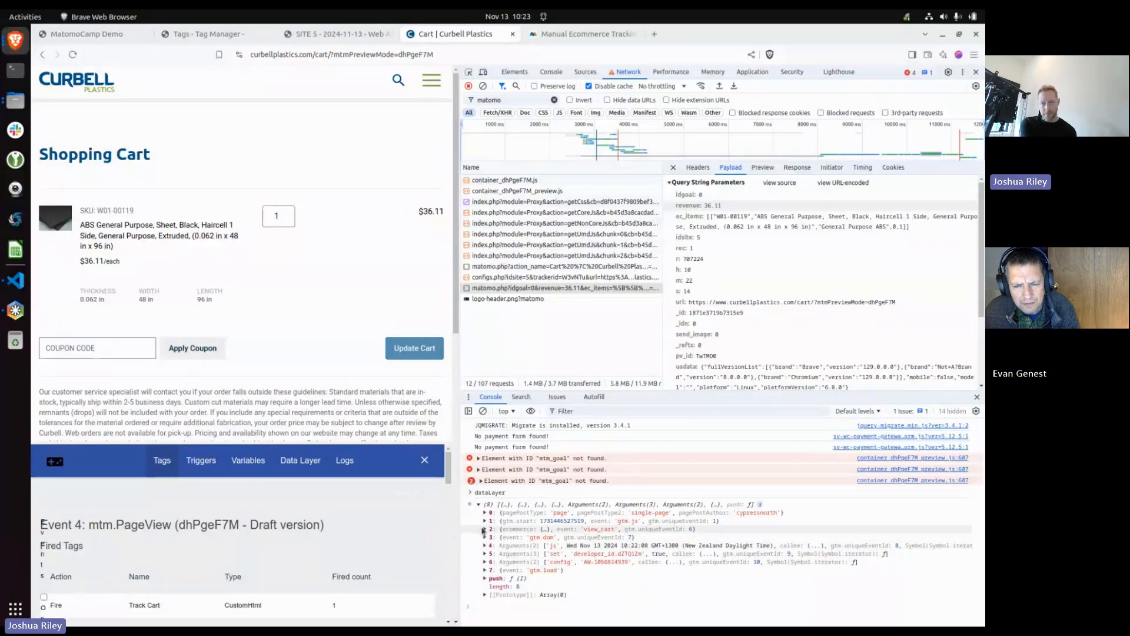
click(483, 530)
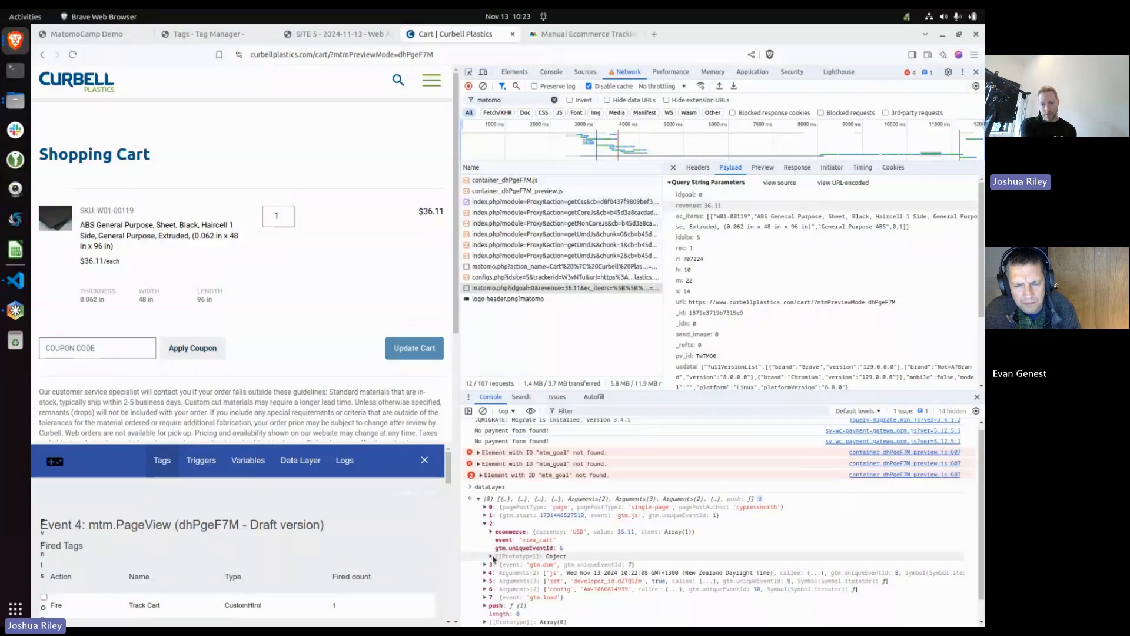
click(492, 531)
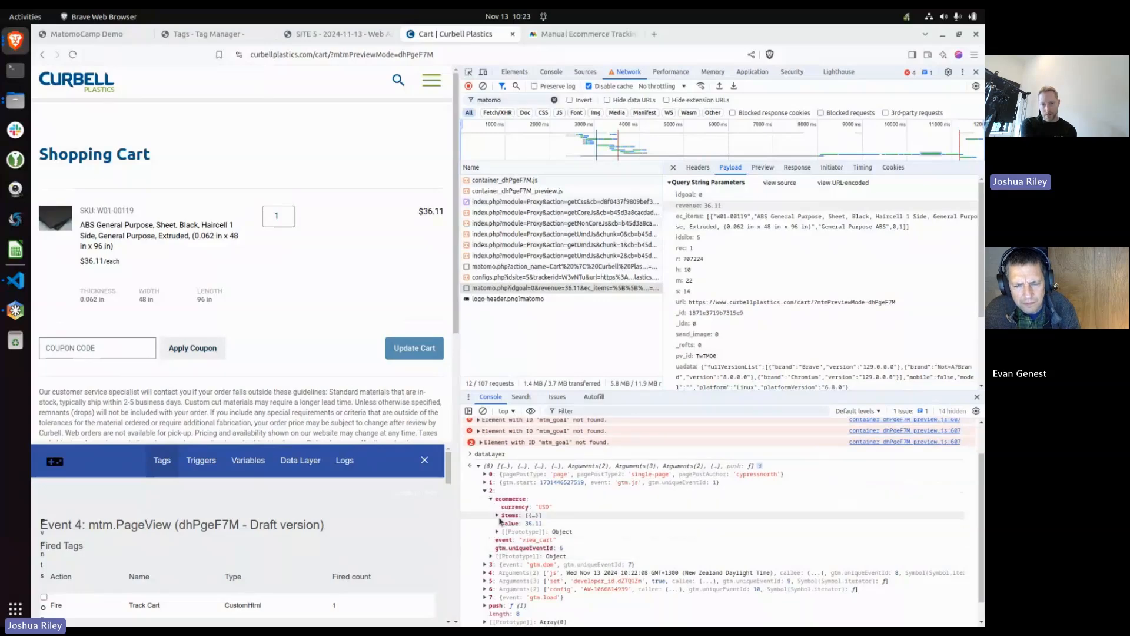
click(499, 516)
click(504, 499)
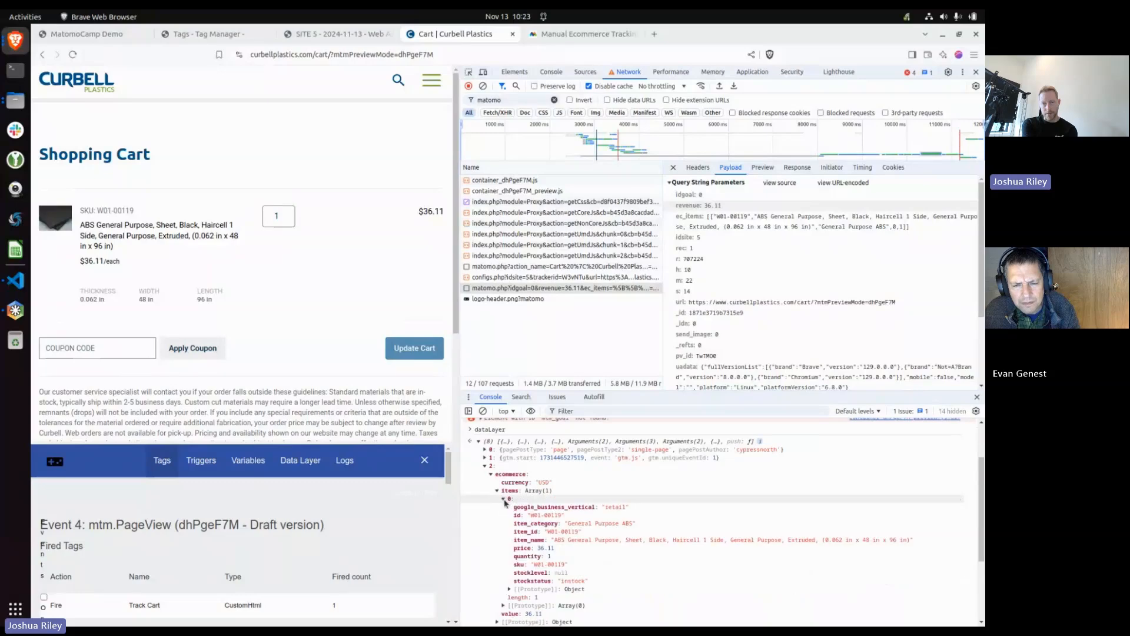
drag(530, 550, 551, 550)
Open the Track Cart tag for editing and change item.item_price to item.price in its custom HTML script
click(333, 37)
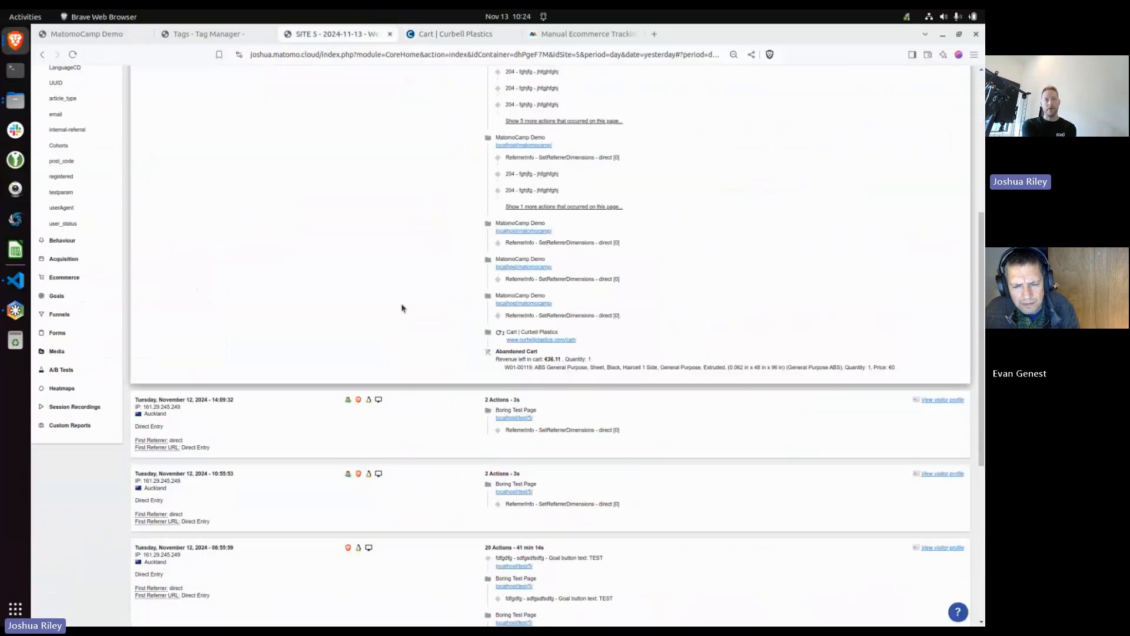
click(231, 36)
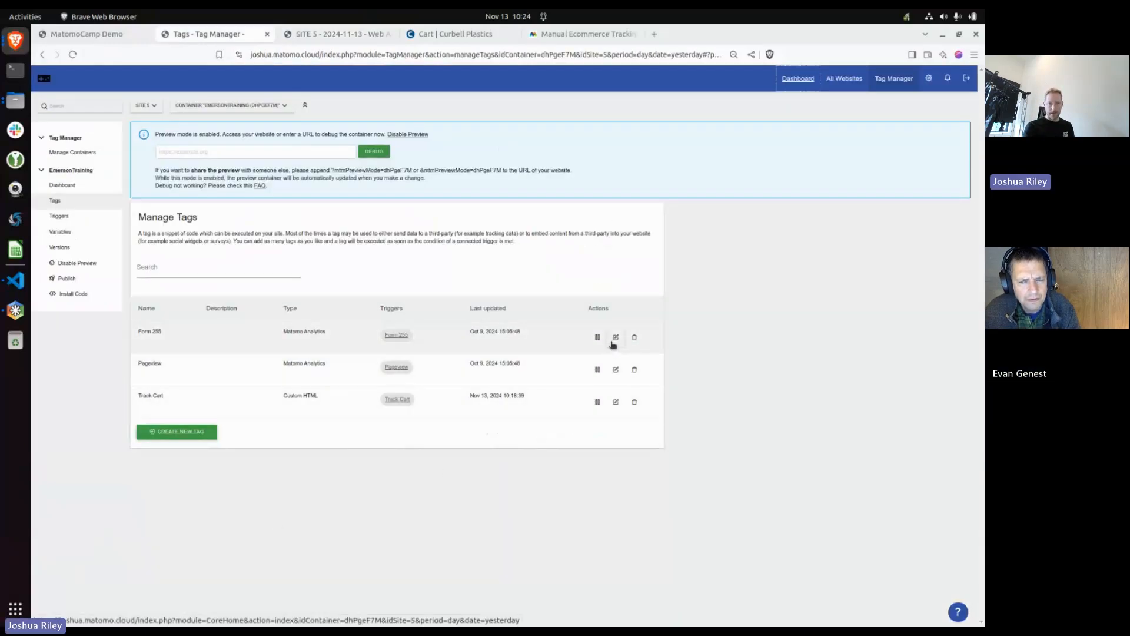
click(615, 402)
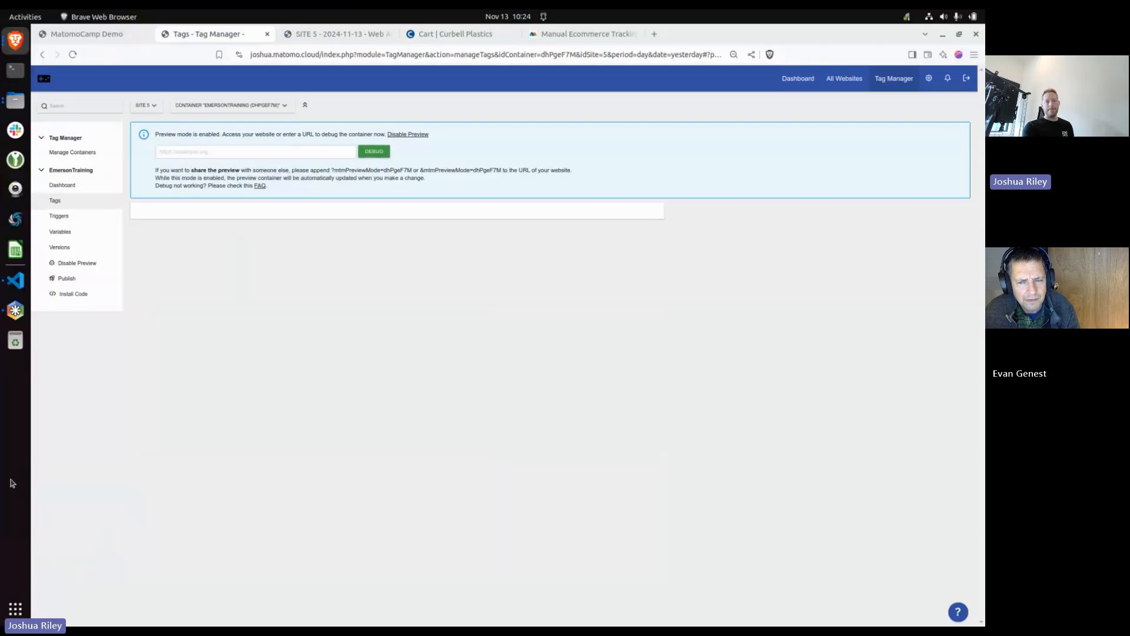
scroll(207, 381, down, 1)
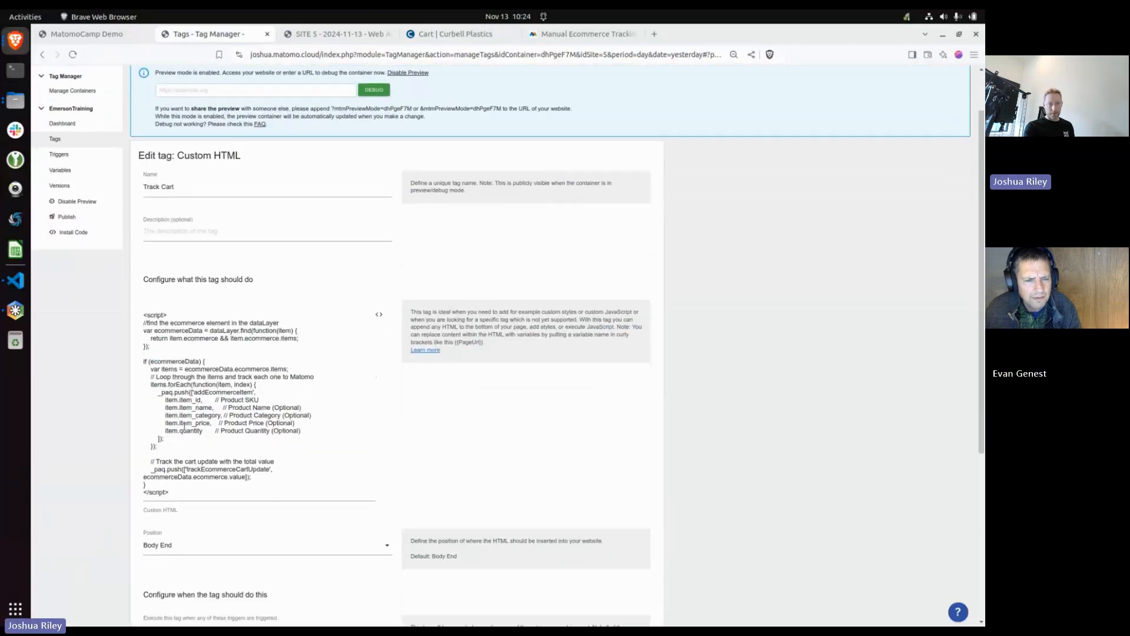
click(187, 423)
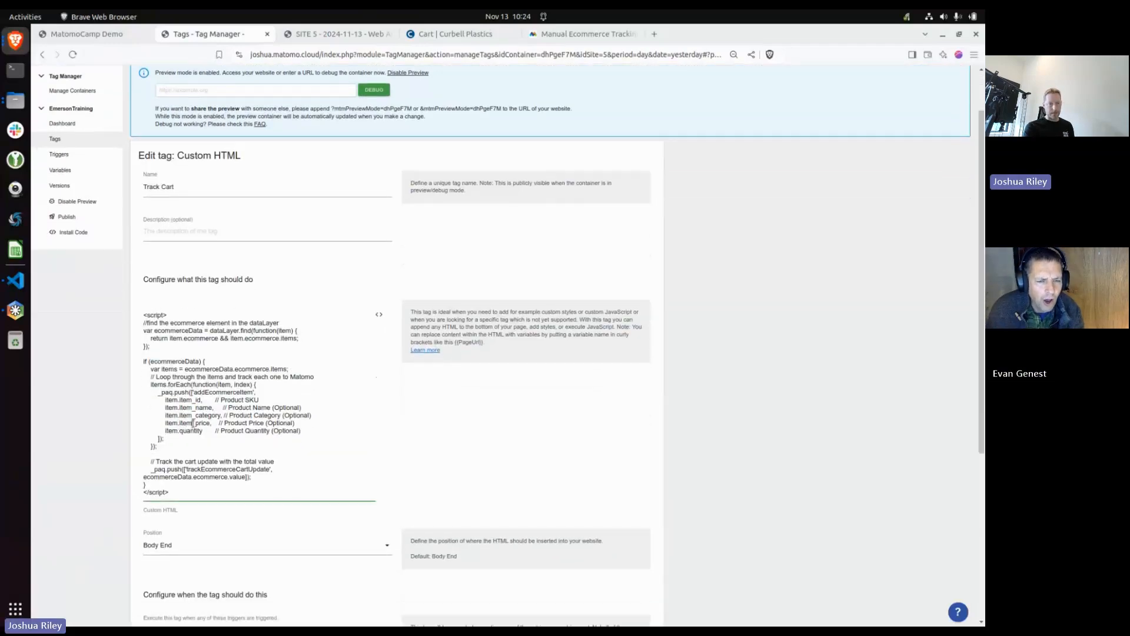
key(BackSpace)
key(BackSpace)
key(BackSpace)
key(BackSpace)
key(BackSpace)
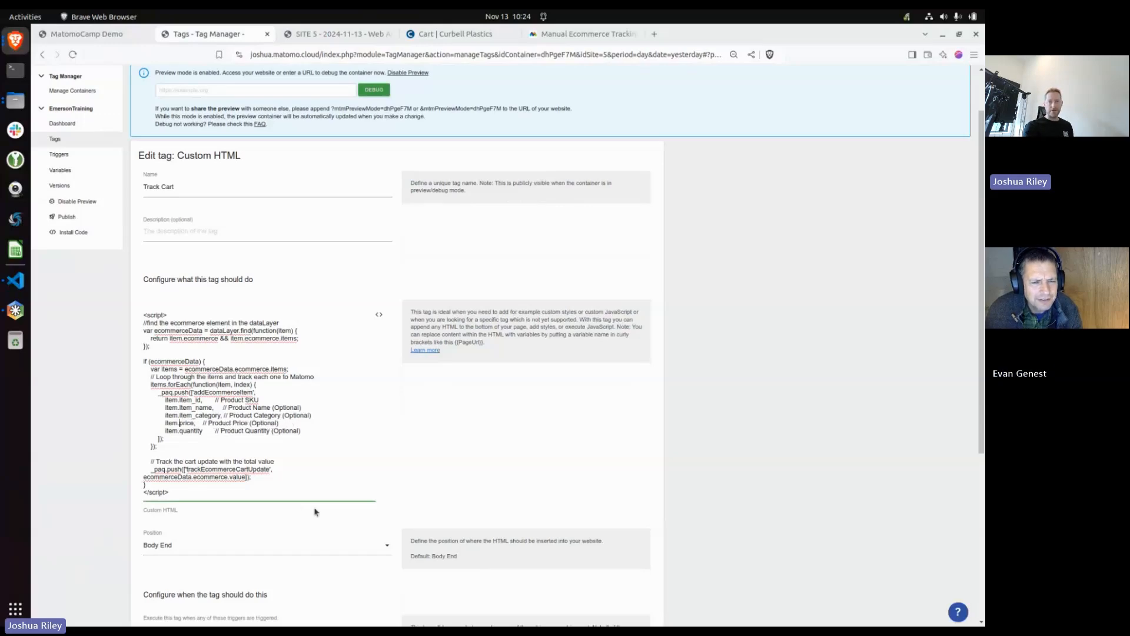
Review the addEcommerceItem snippet in the Matomo FAQ against the dataLayer item on the cart page
click(608, 34)
click(340, 323)
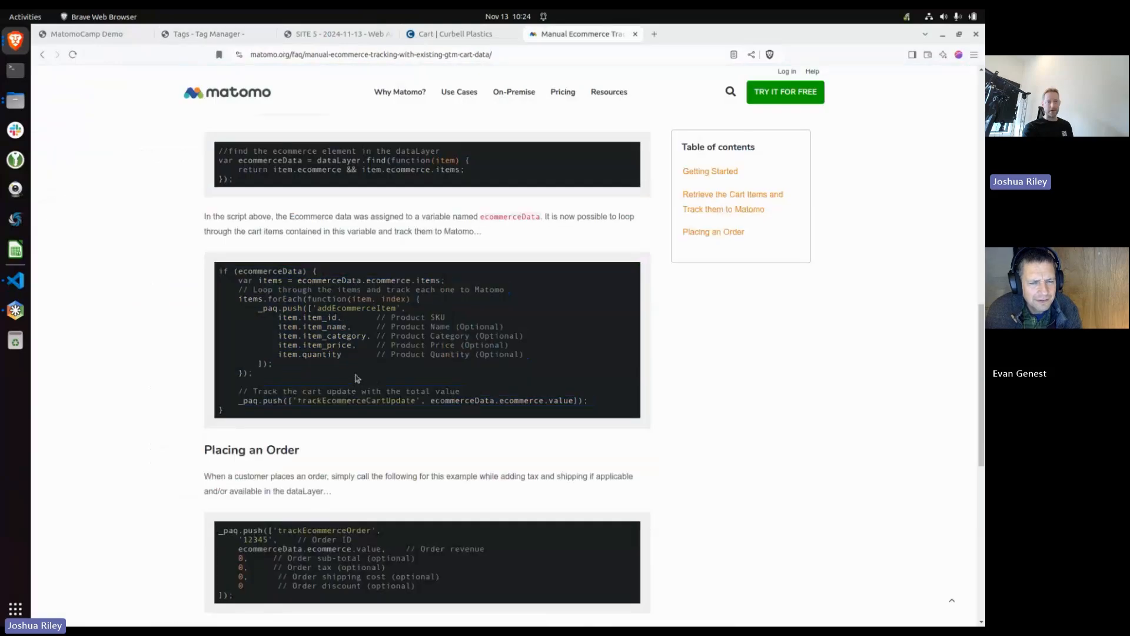
scroll(364, 393, down, 3)
scroll(359, 376, up, 3)
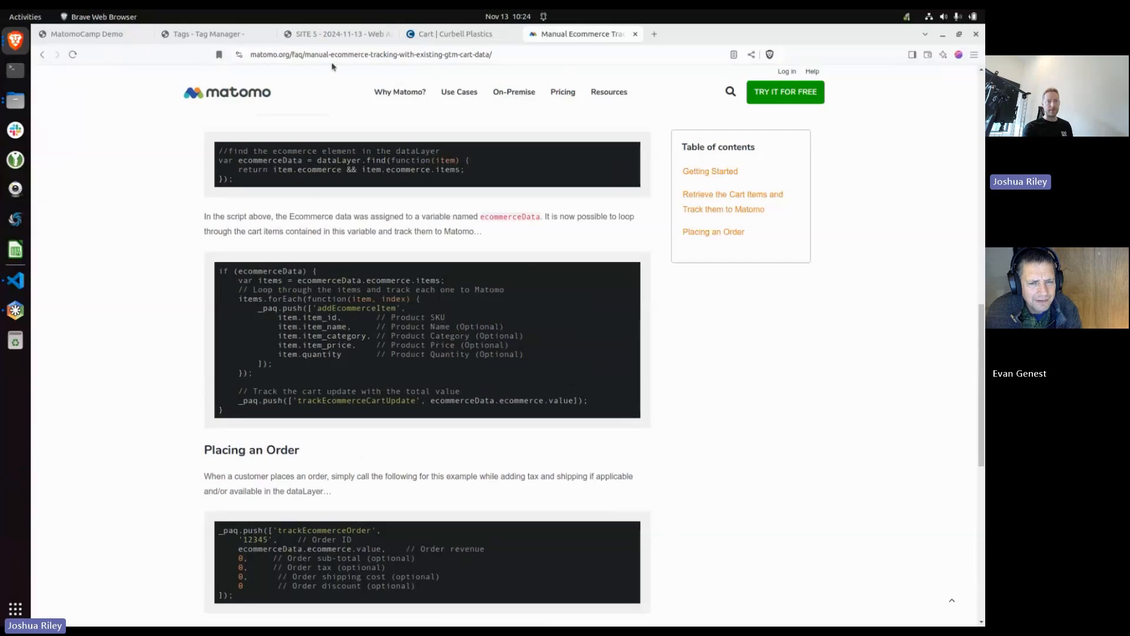
click(429, 34)
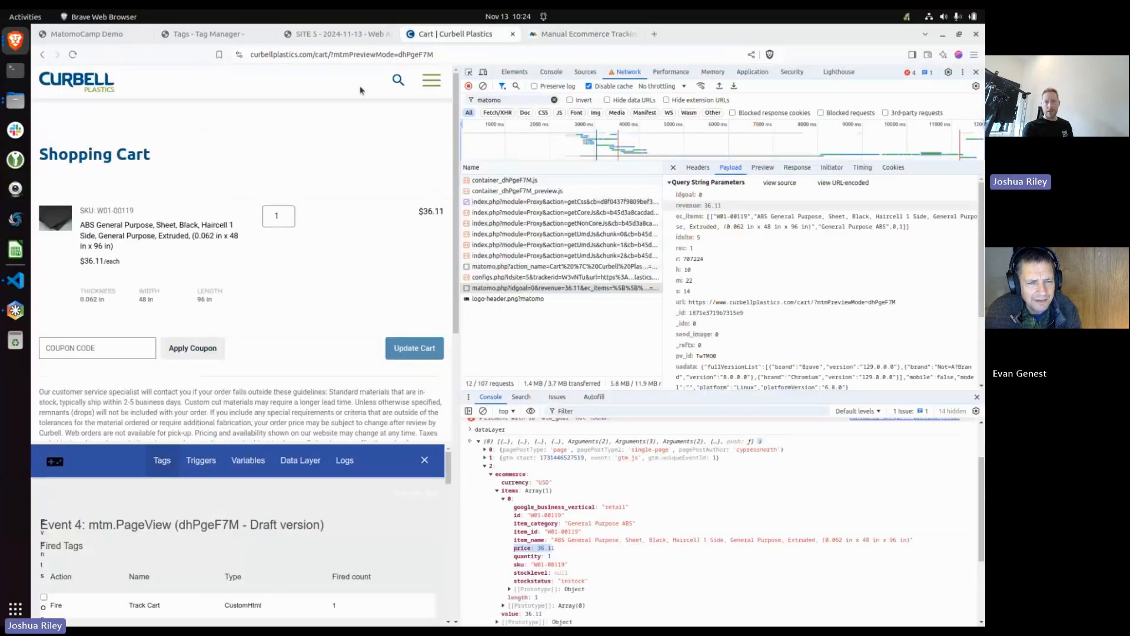
click(353, 32)
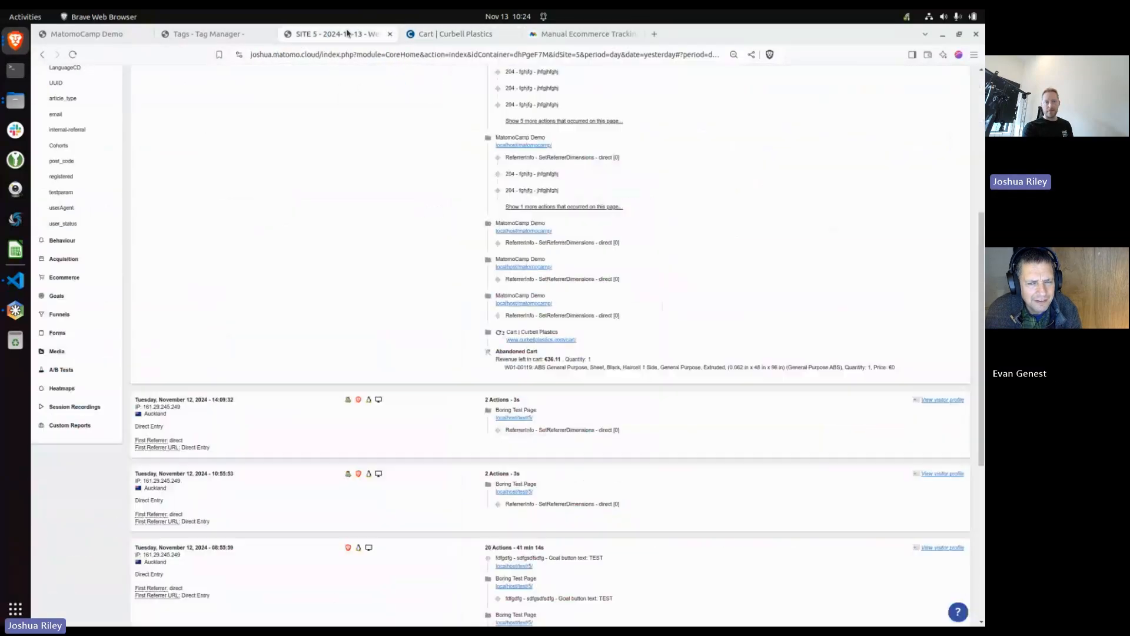
Save the edited Track Cart tag and refresh the tag list
click(213, 32)
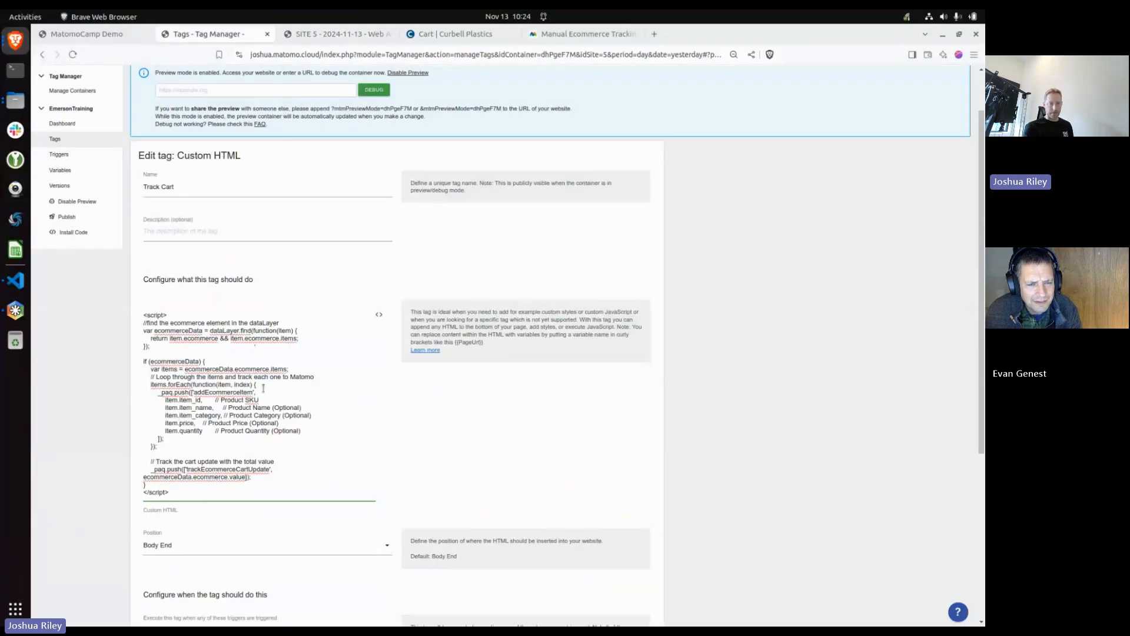
scroll(237, 319, down, 4)
click(177, 570)
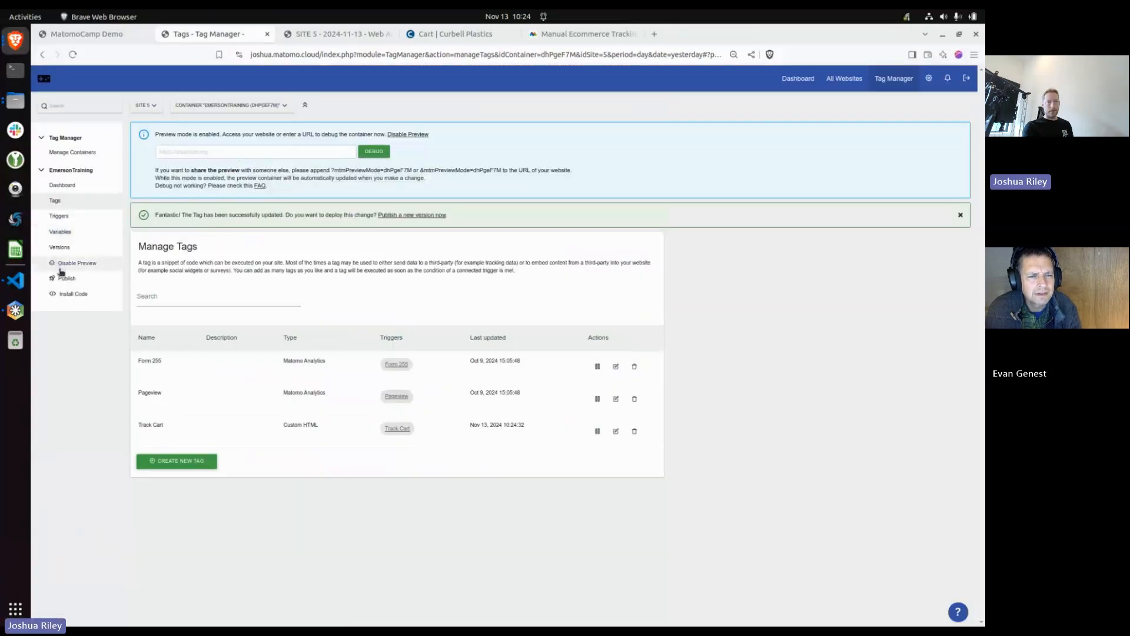
click(66, 279)
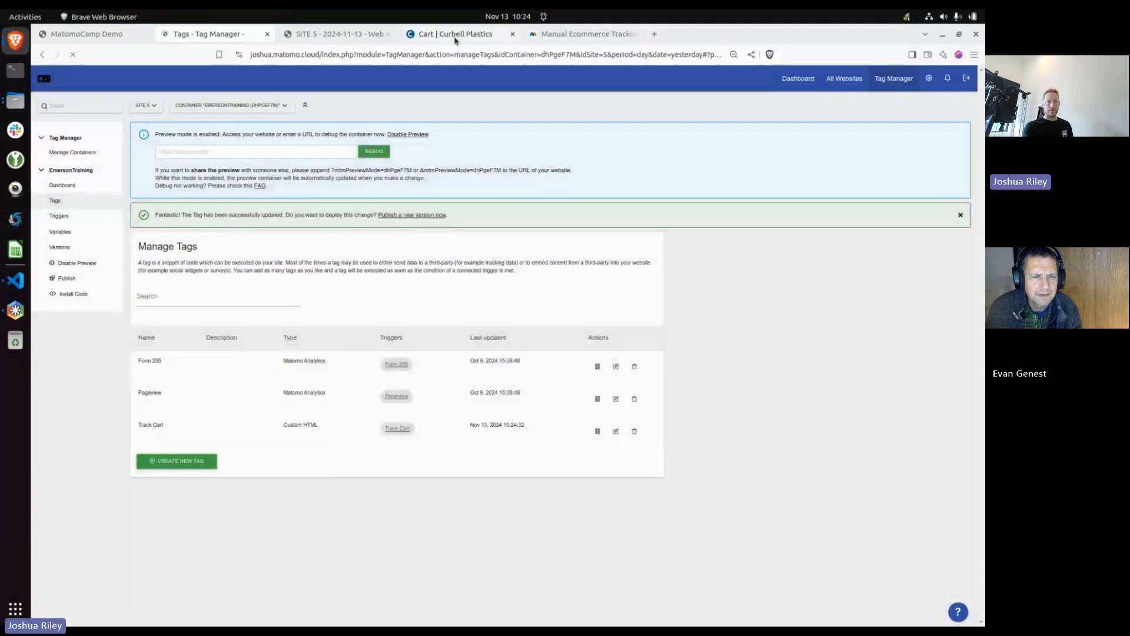
Reload the preview cart page and check the item price within ec_items in the matomo.php cart update payload
click(454, 36)
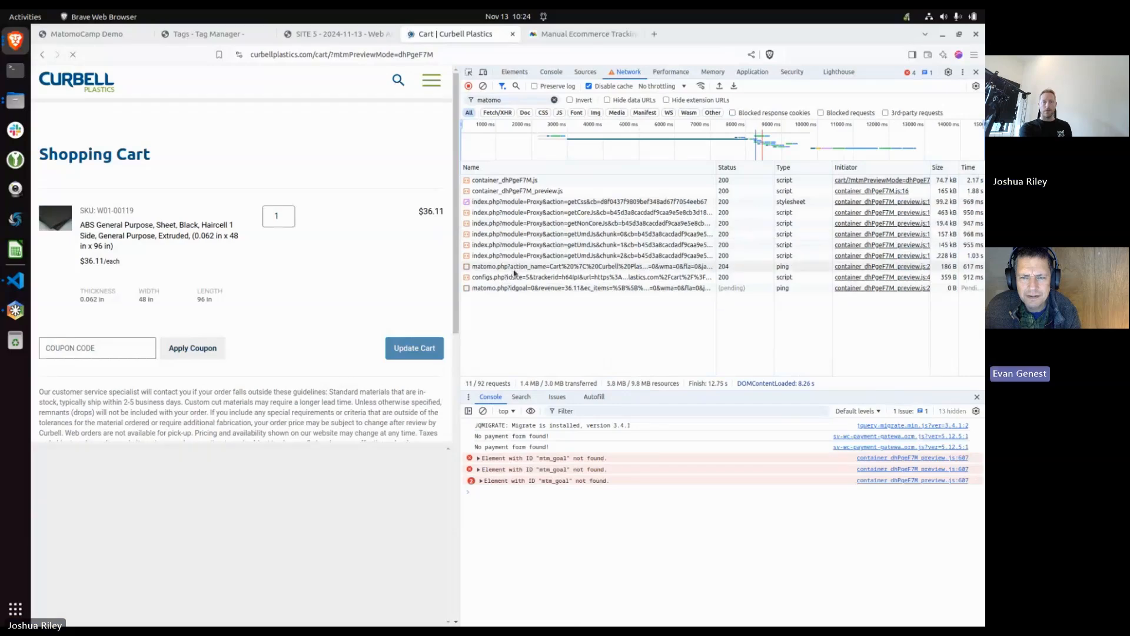
click(513, 289)
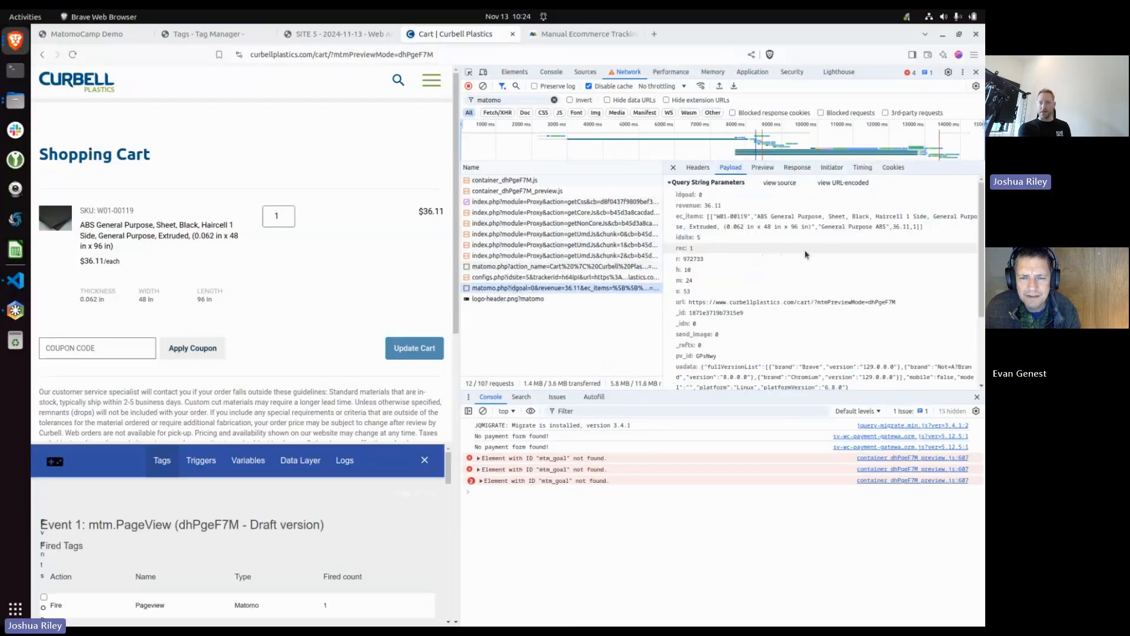
click(893, 225)
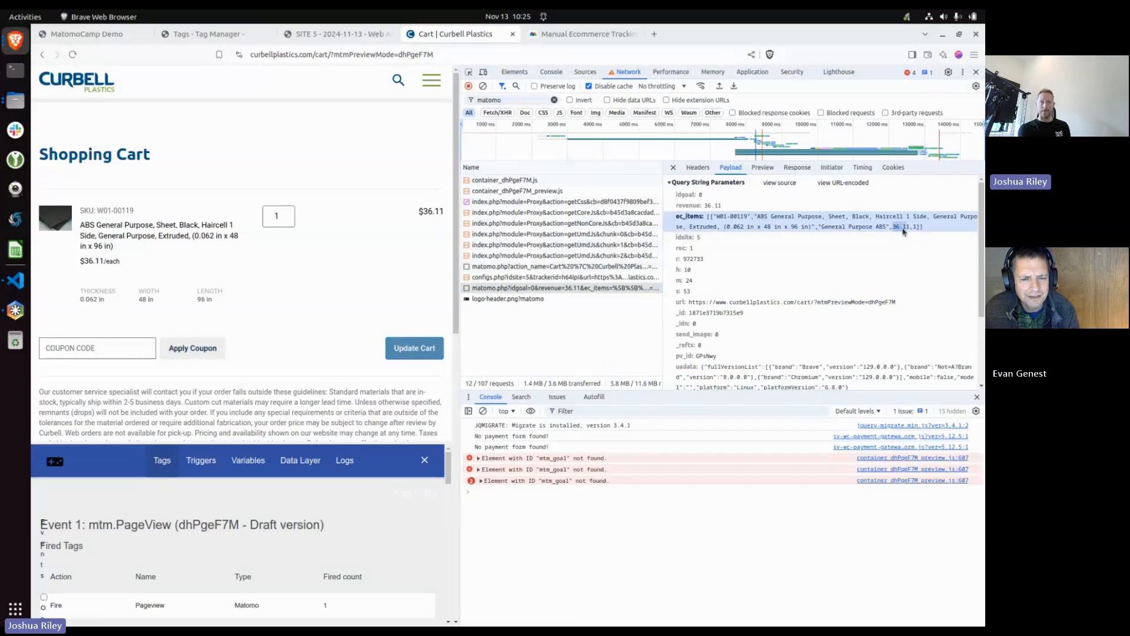
Reload the Visits Log and examine the product name and price in the latest visit's Abandoned Cart entry
click(300, 37)
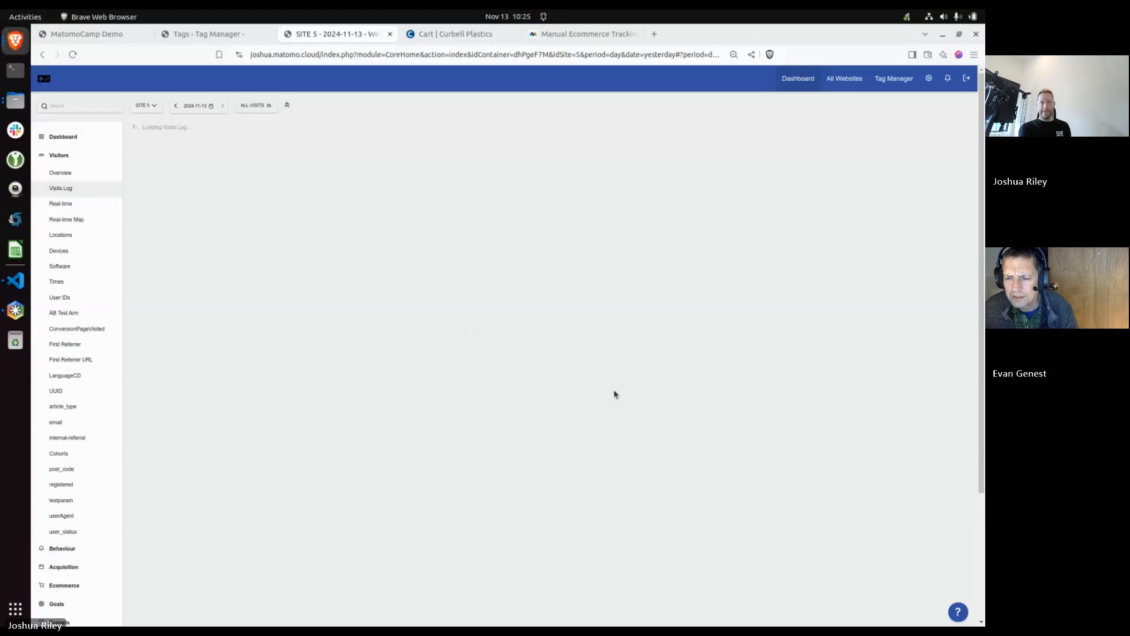
scroll(613, 393, down, 5)
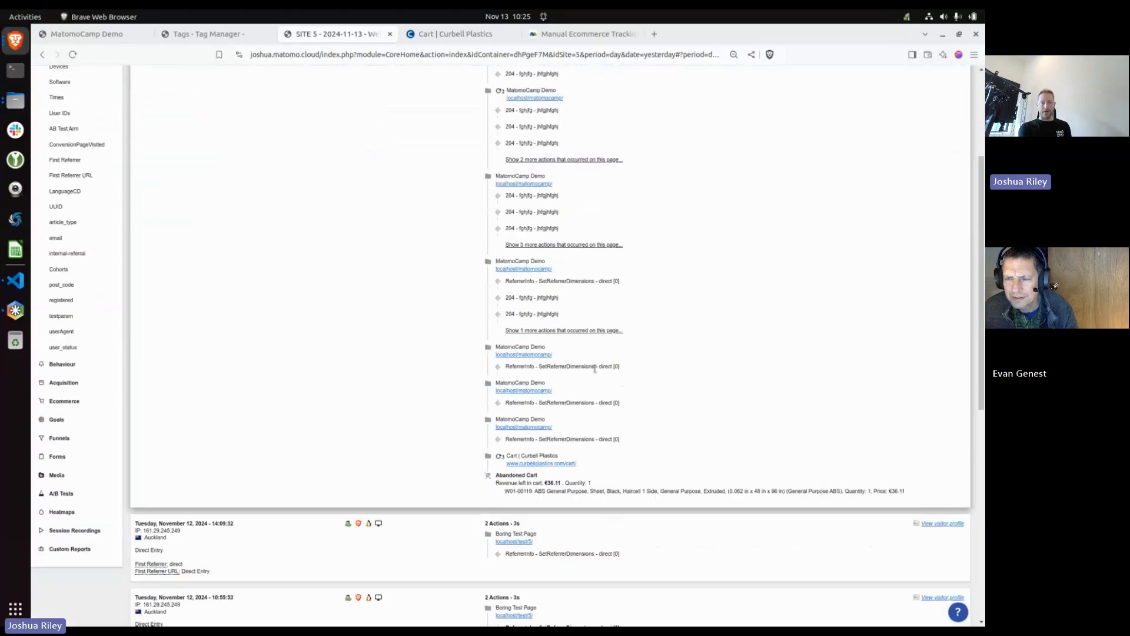
drag(506, 492, 796, 488)
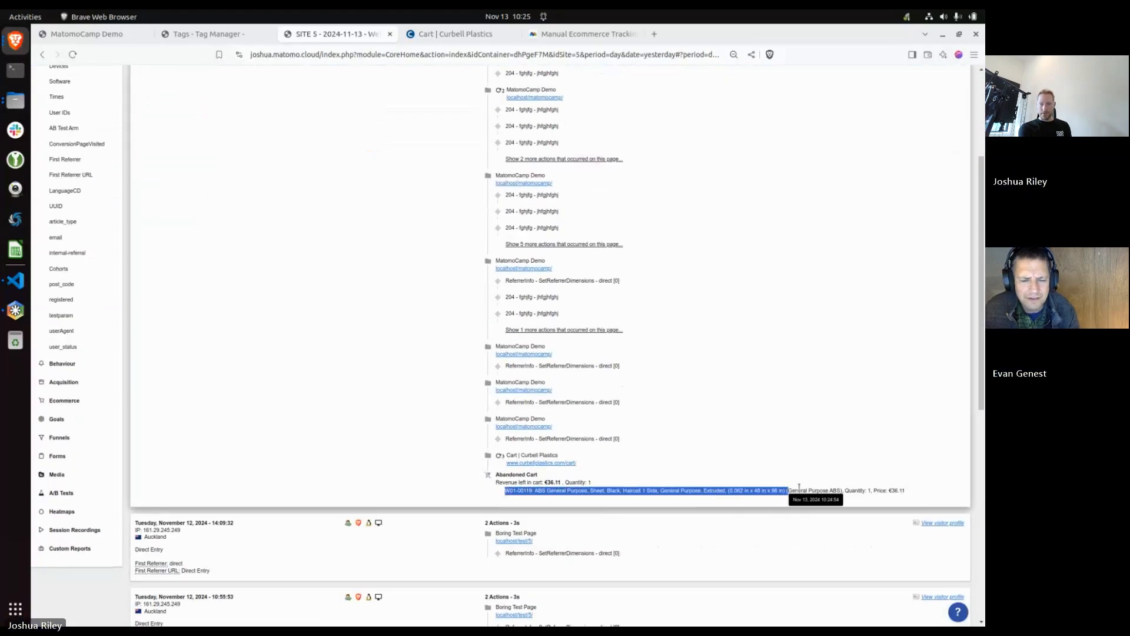
drag(895, 490, 905, 490)
click(902, 490)
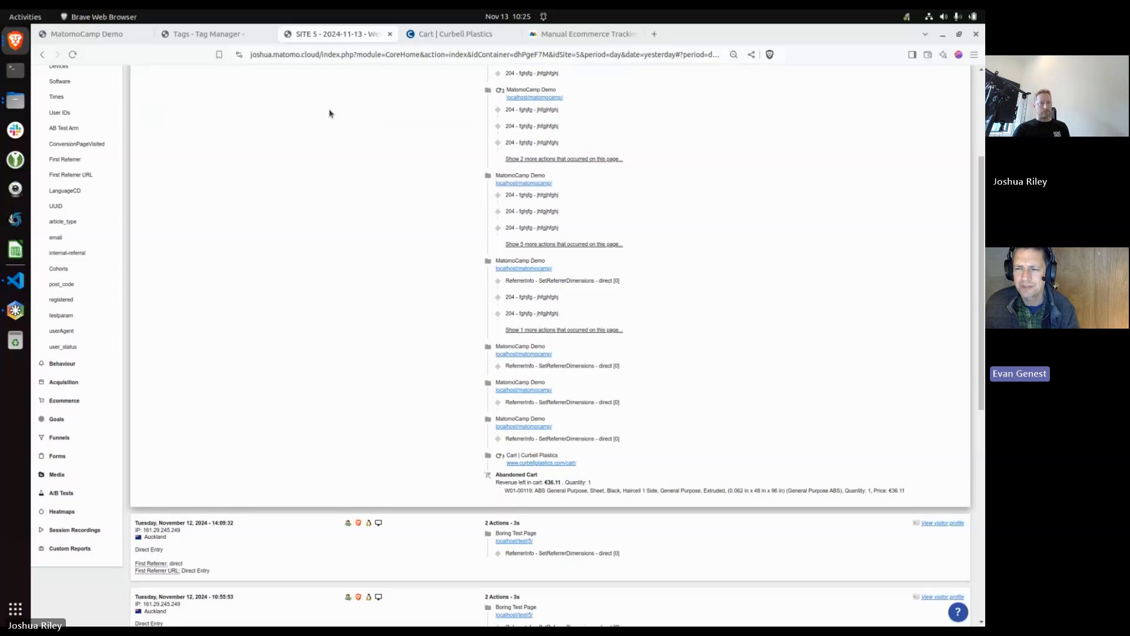
Reopen the Track Cart tag and examine the addEcommerceItem block of its script, including the item_id parameter
click(195, 34)
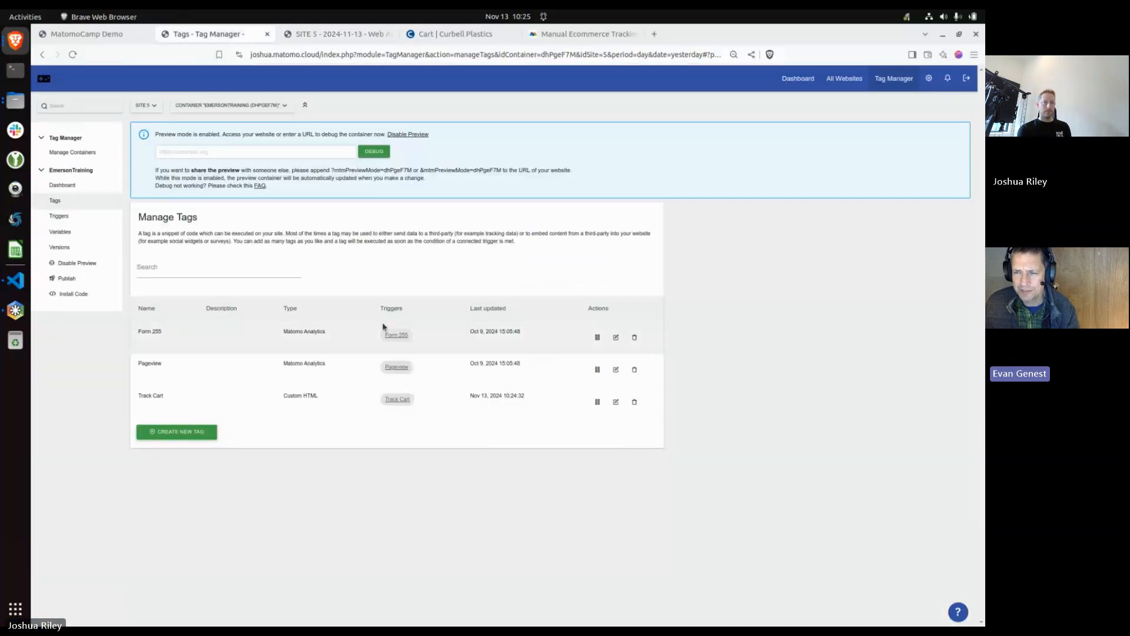
click(616, 402)
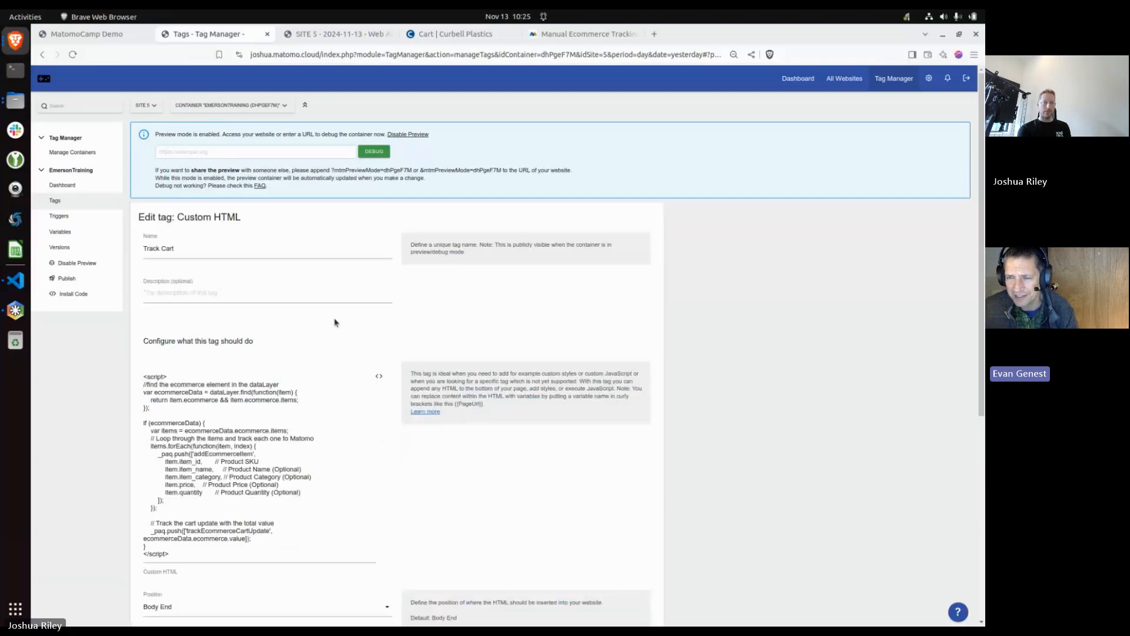
scroll(334, 324, down, 1)
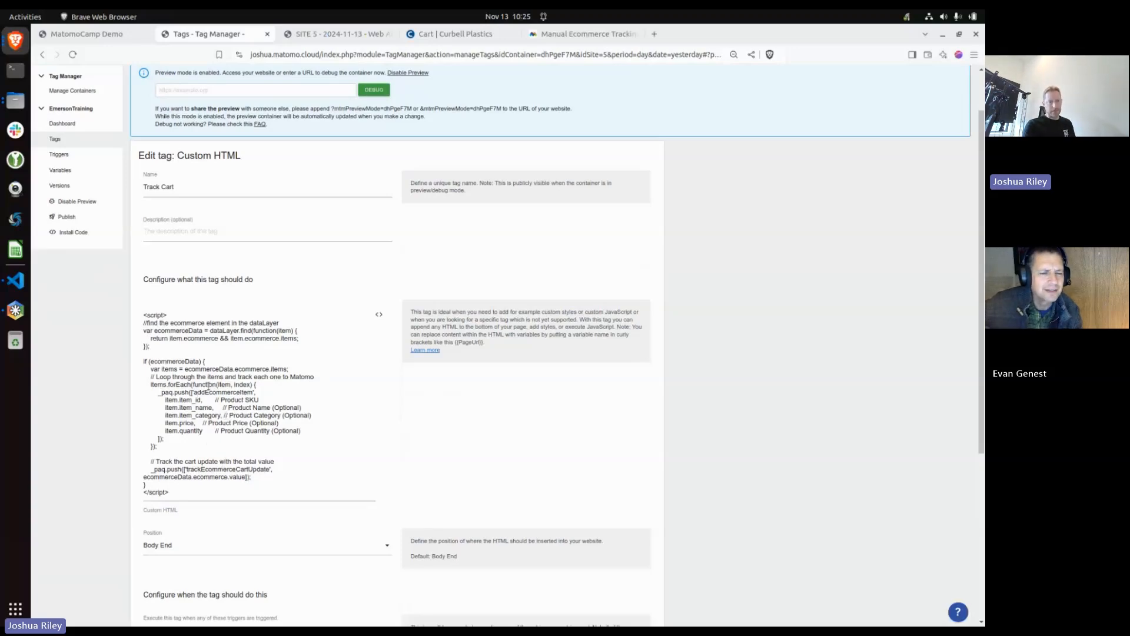
drag(162, 390, 273, 444)
click(184, 399)
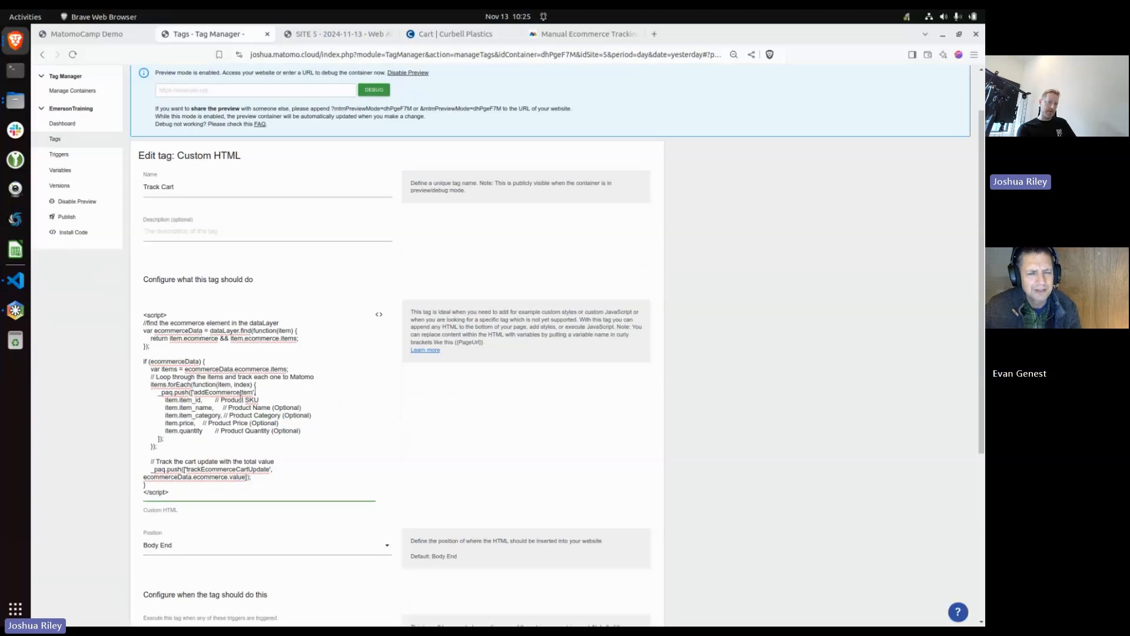
double_click(201, 399)
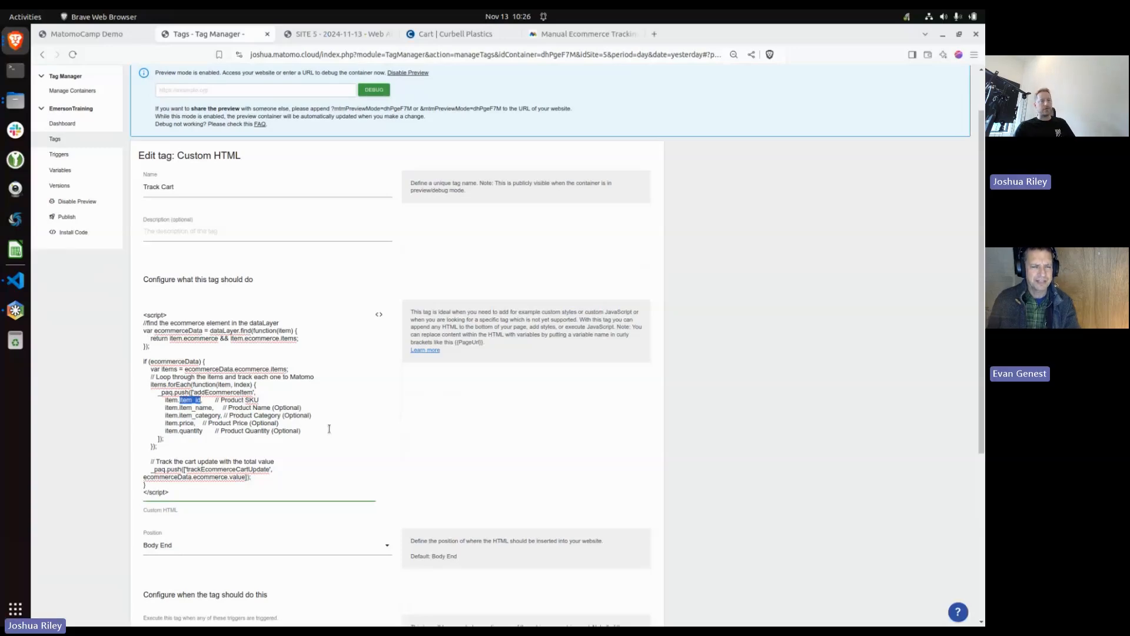
click(213, 458)
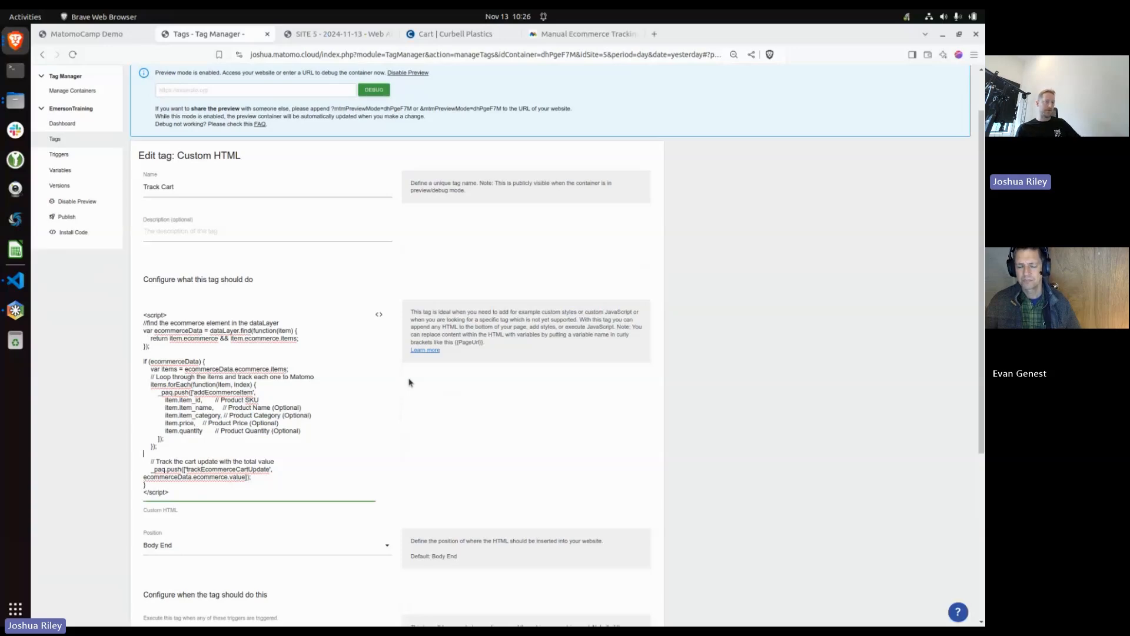
Open matomo.org/faq/manual-ecommerce-tracking-quick-start in a new browser tab
click(652, 31)
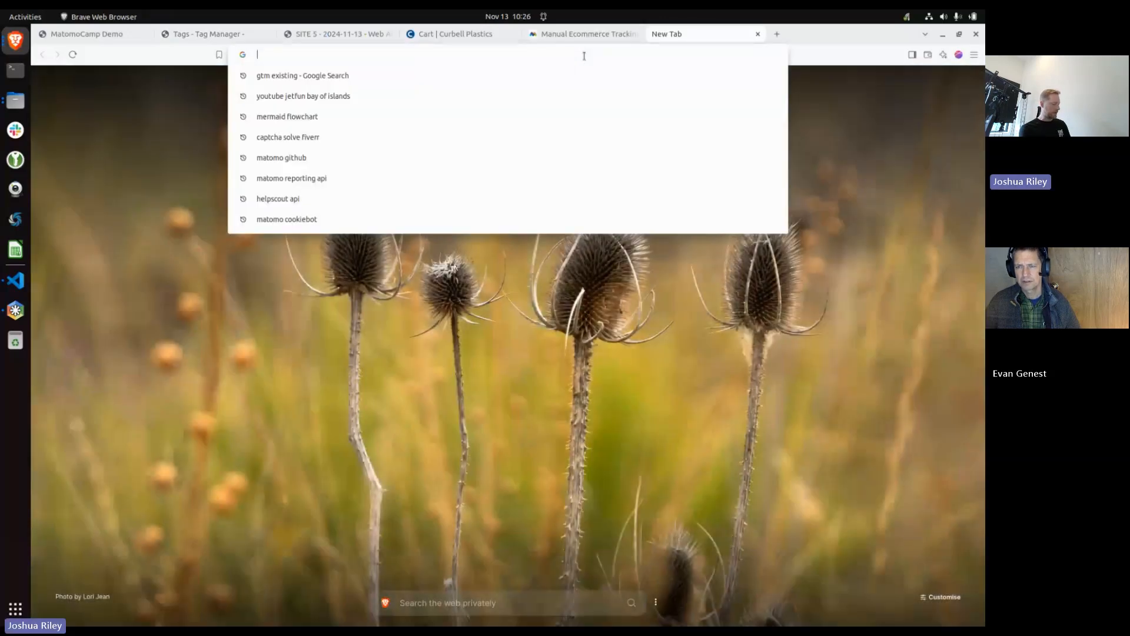
text(matomo)
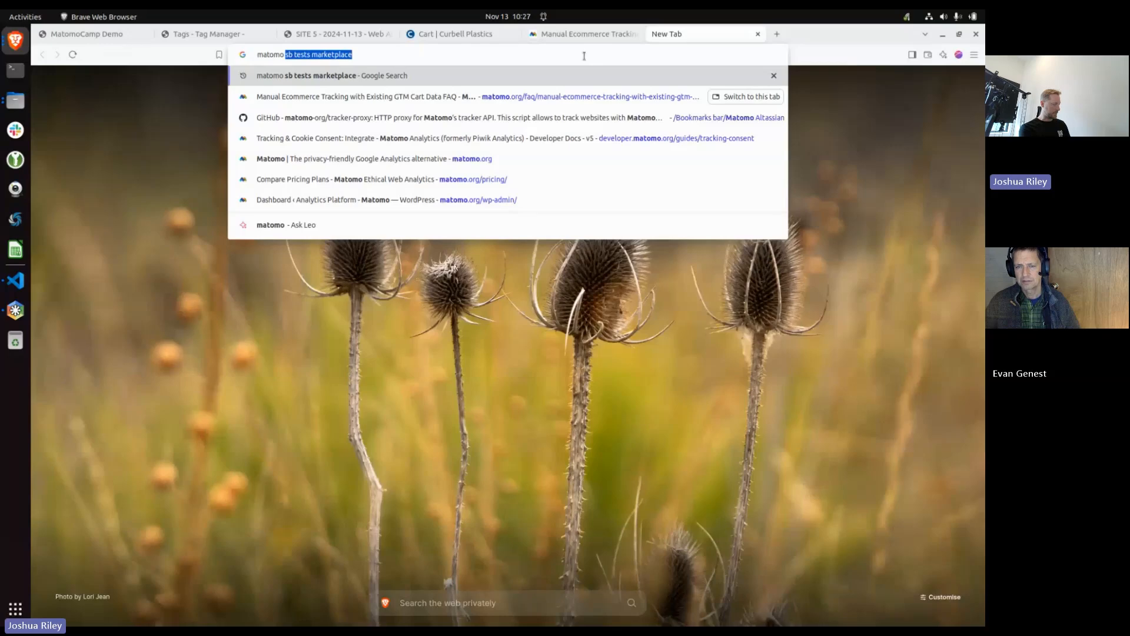
key(ctrl+a)
text(https://matomo.org/faq/manual-ecommerce-tracking-quick-start/u)
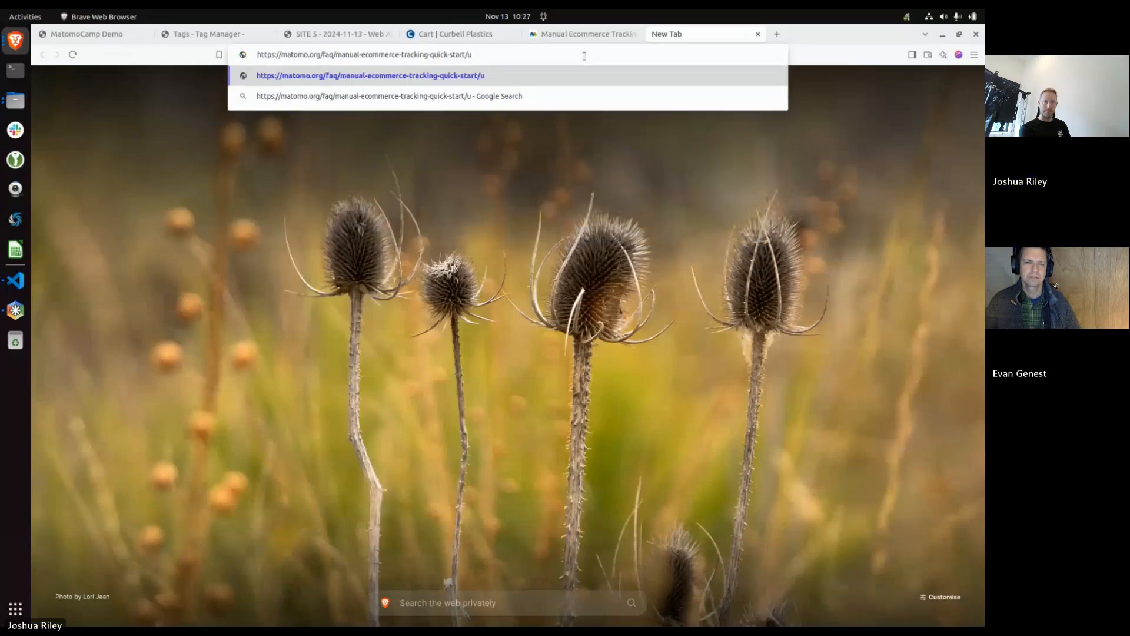
key(BackSpace)
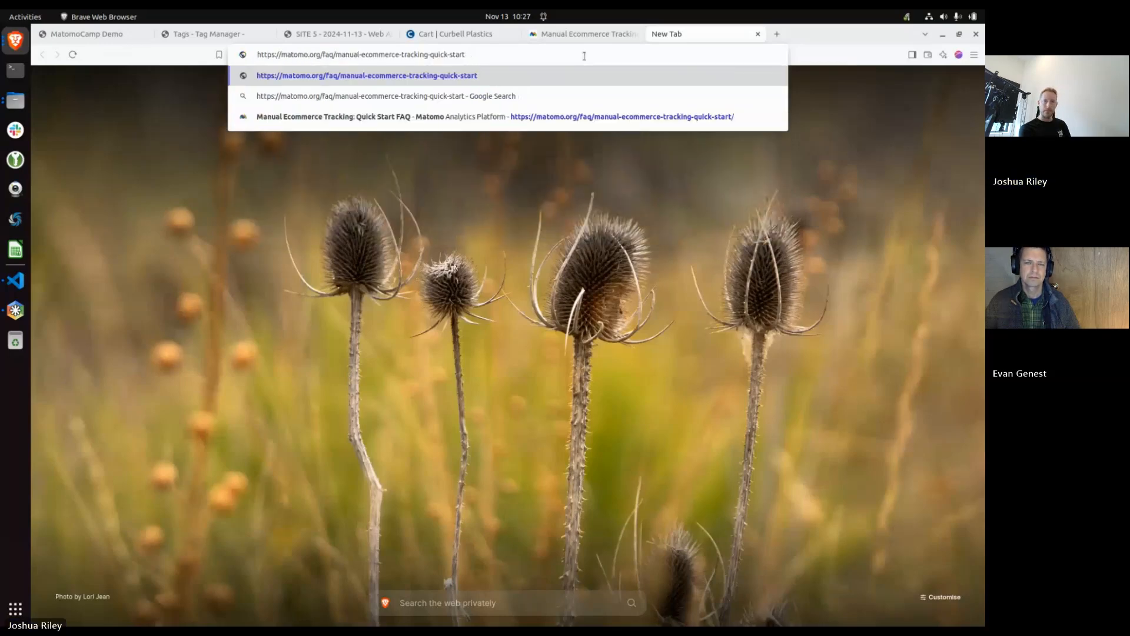
key(Return)
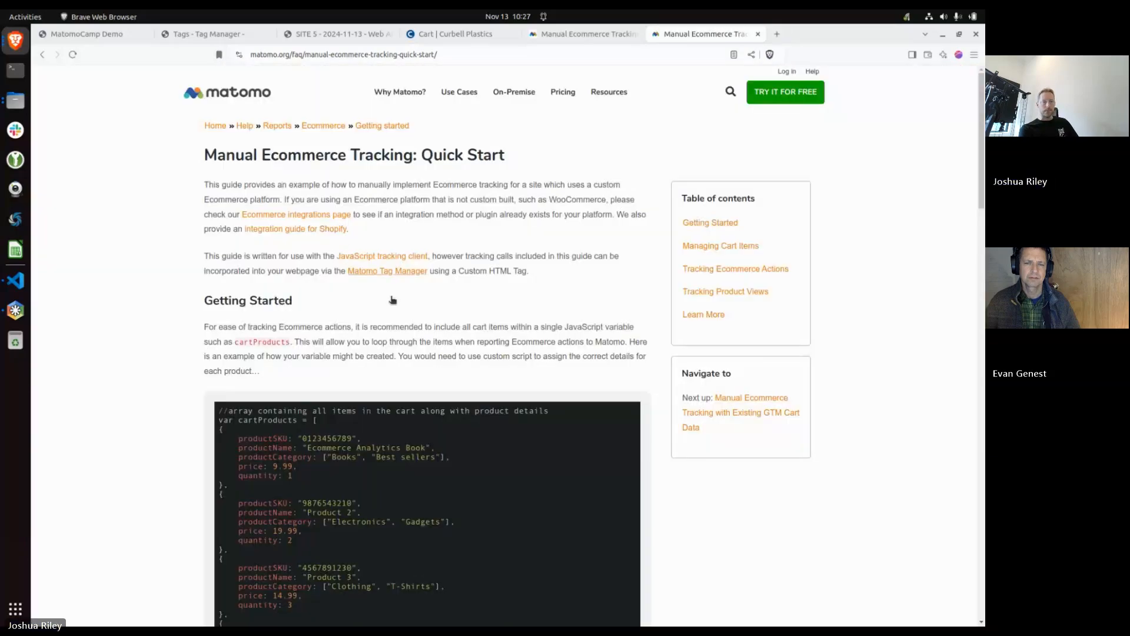
Examine the clearEcommerceCart call in the Tracking Ecommerce Actions code example of the quick start guide
scroll(362, 286, down, 10)
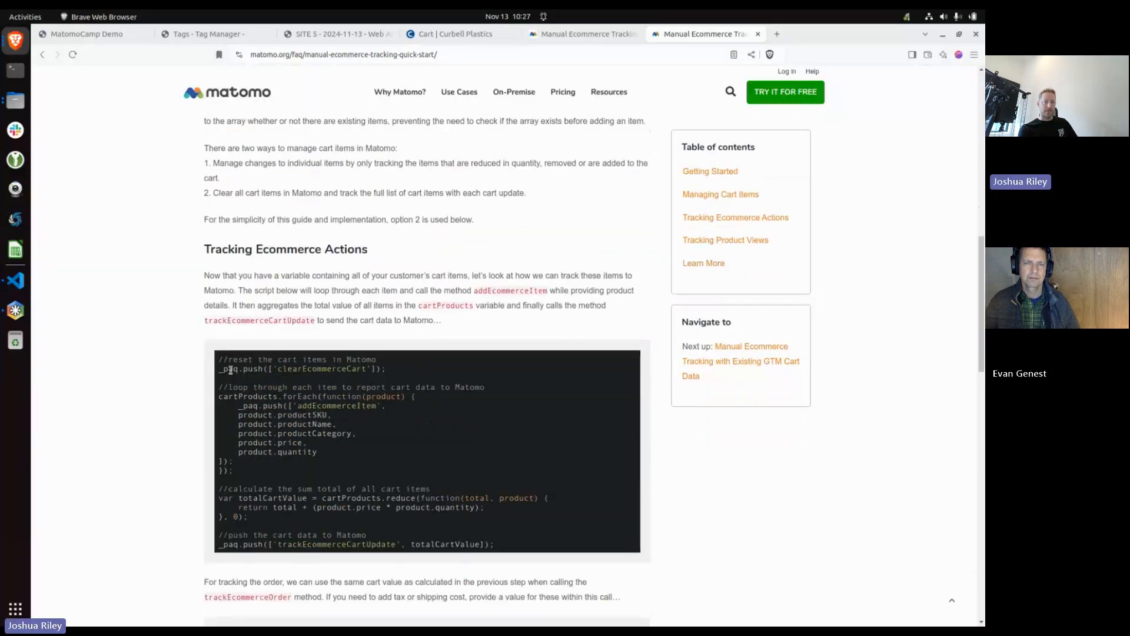
drag(219, 369, 386, 369)
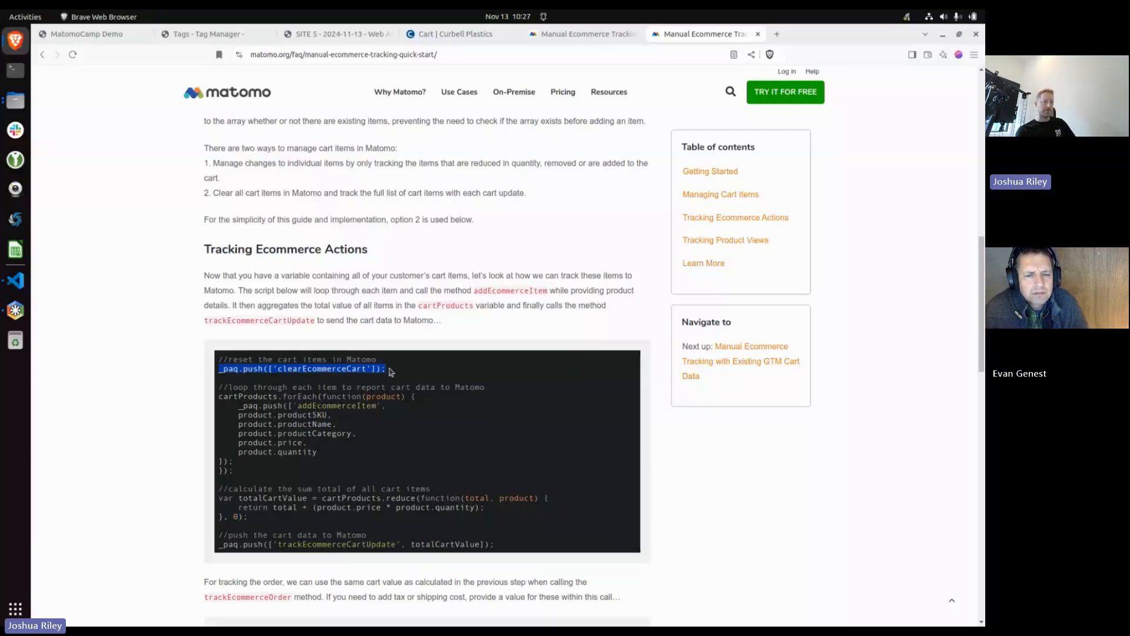
drag(391, 372, 216, 376)
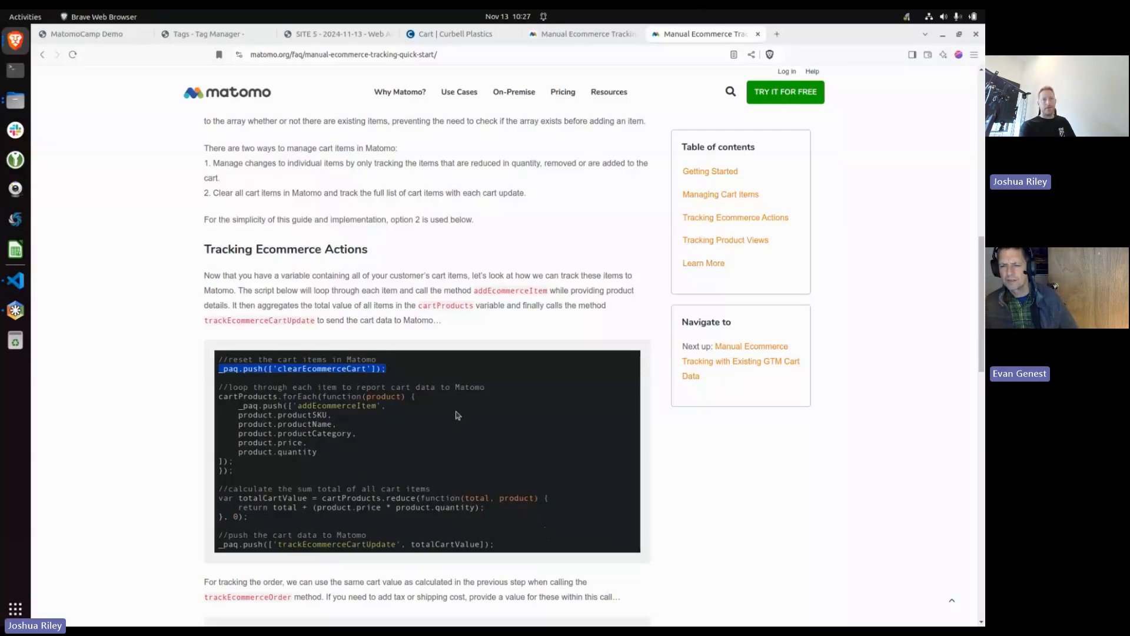
Output the dataLayer in the cart page's console and check the value property within the view_cart entry's ecommerce object
click(471, 34)
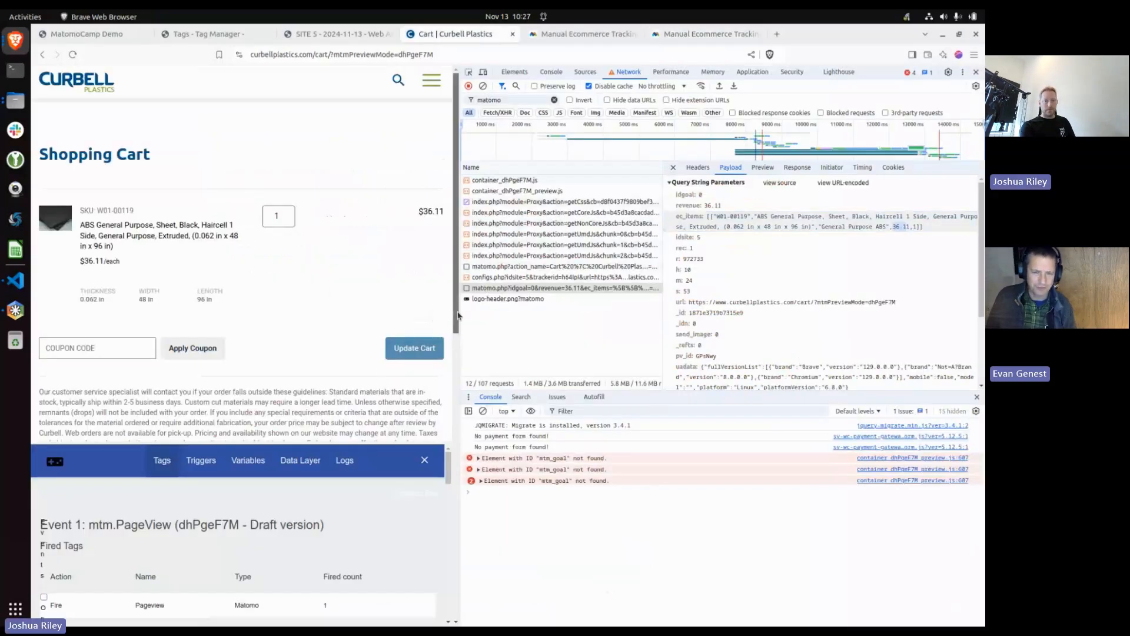
drag(458, 316, 598, 297)
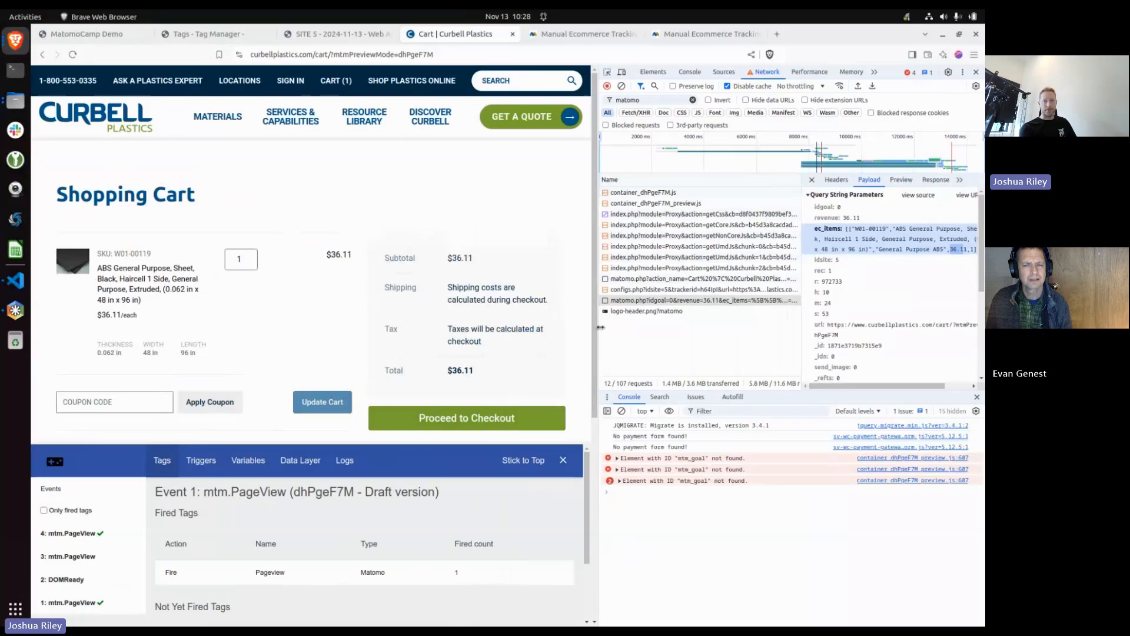
click(656, 538)
text(dataLayer)
key(Return)
click(617, 504)
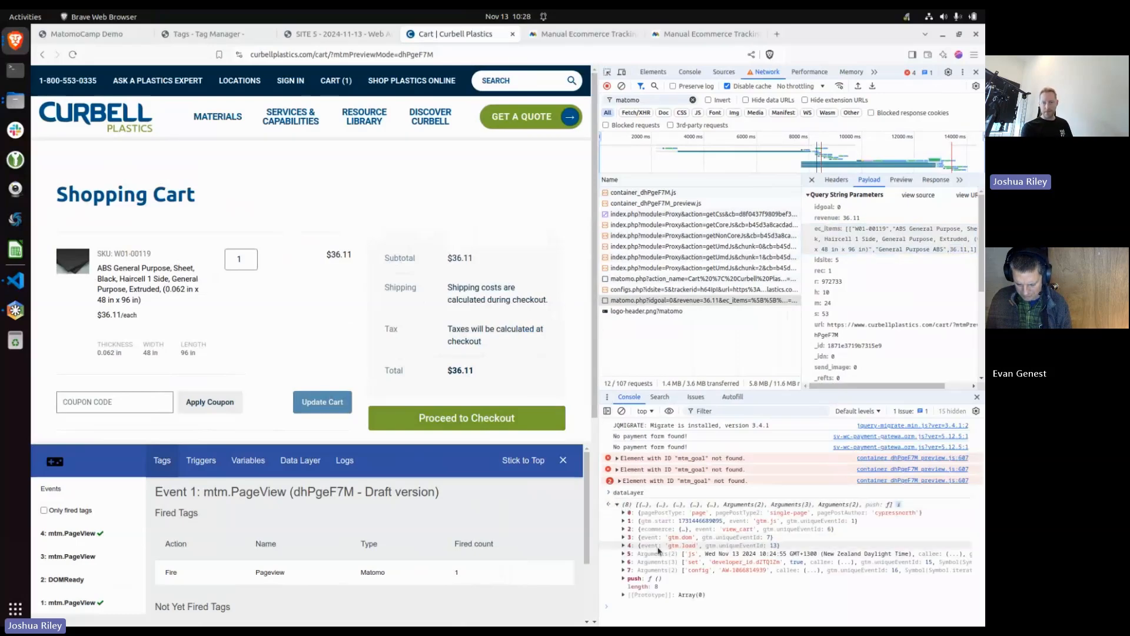
click(623, 530)
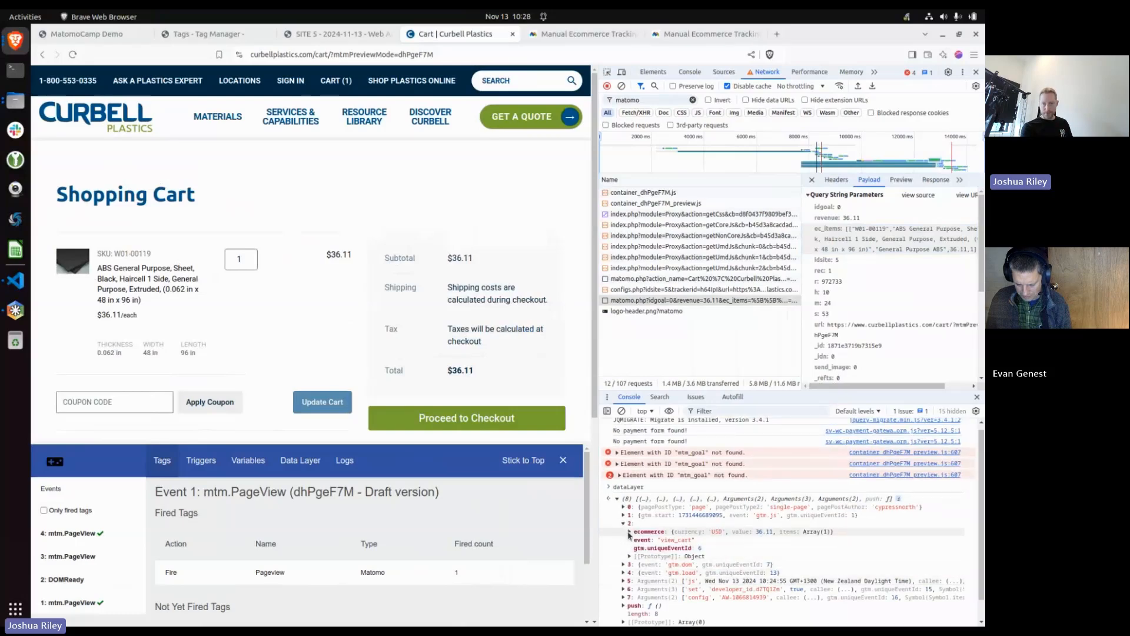
click(629, 531)
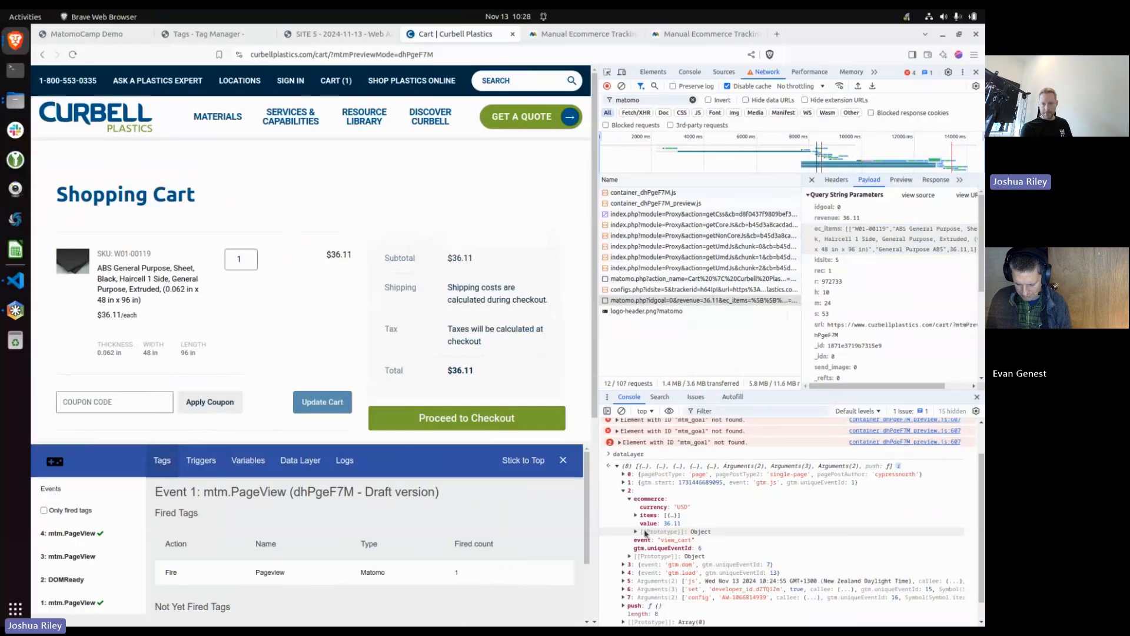
drag(640, 526, 677, 523)
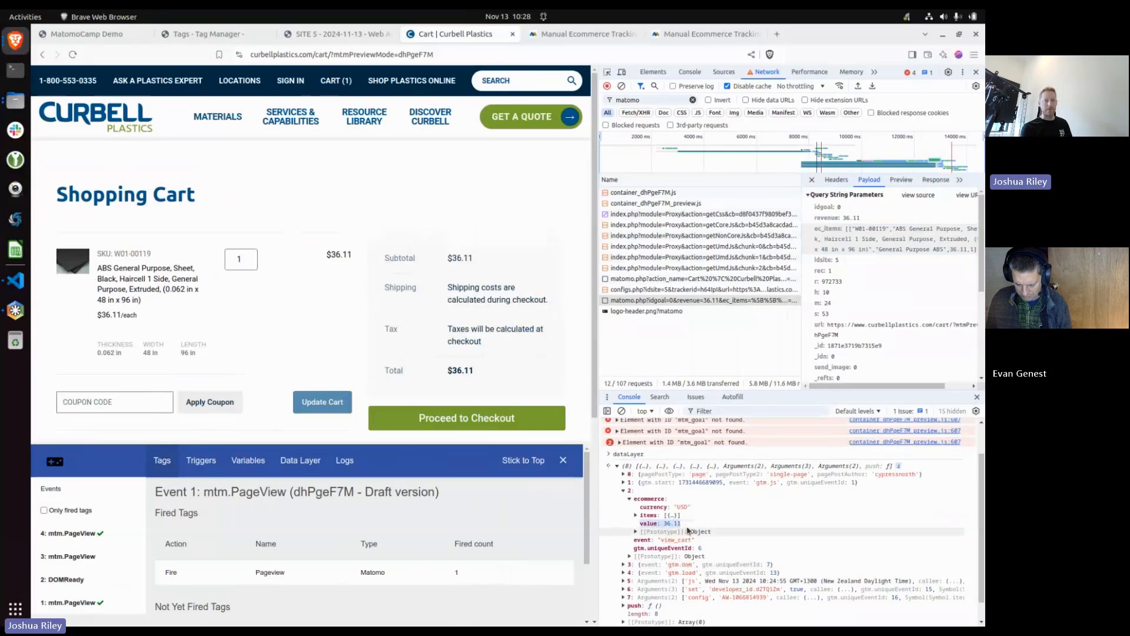
Examine the order ID, revenue and sub-total parameters of the Placing an Order snippet in the existing GTM cart data FAQ
click(570, 34)
scroll(310, 399, down, 4)
scroll(310, 398, up, 1)
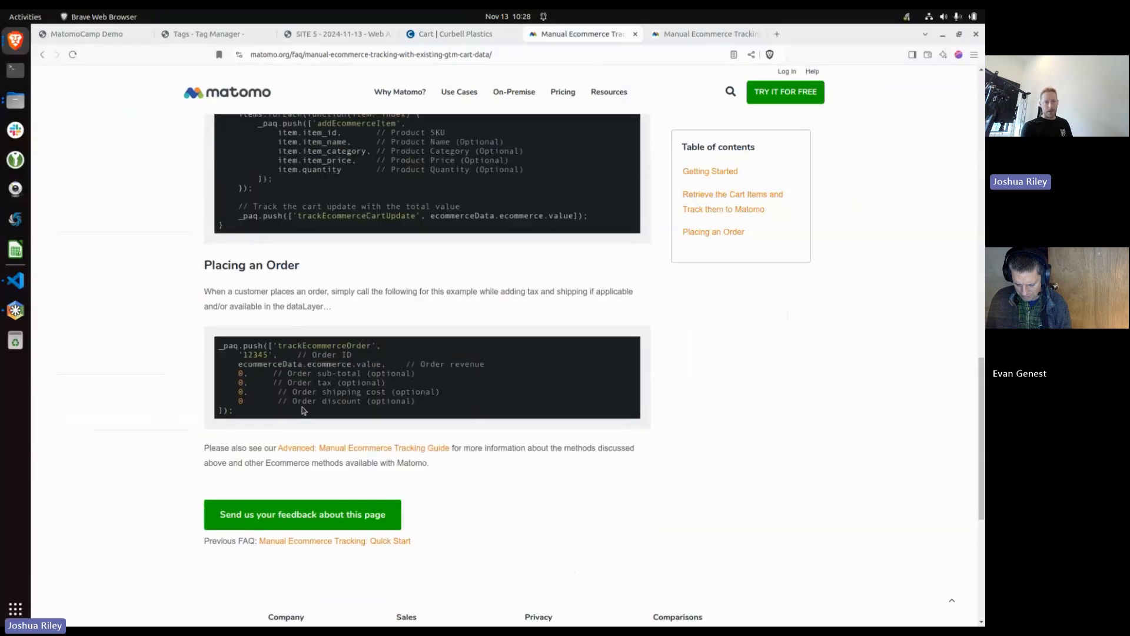
double_click(366, 365)
click(358, 365)
double_click(247, 355)
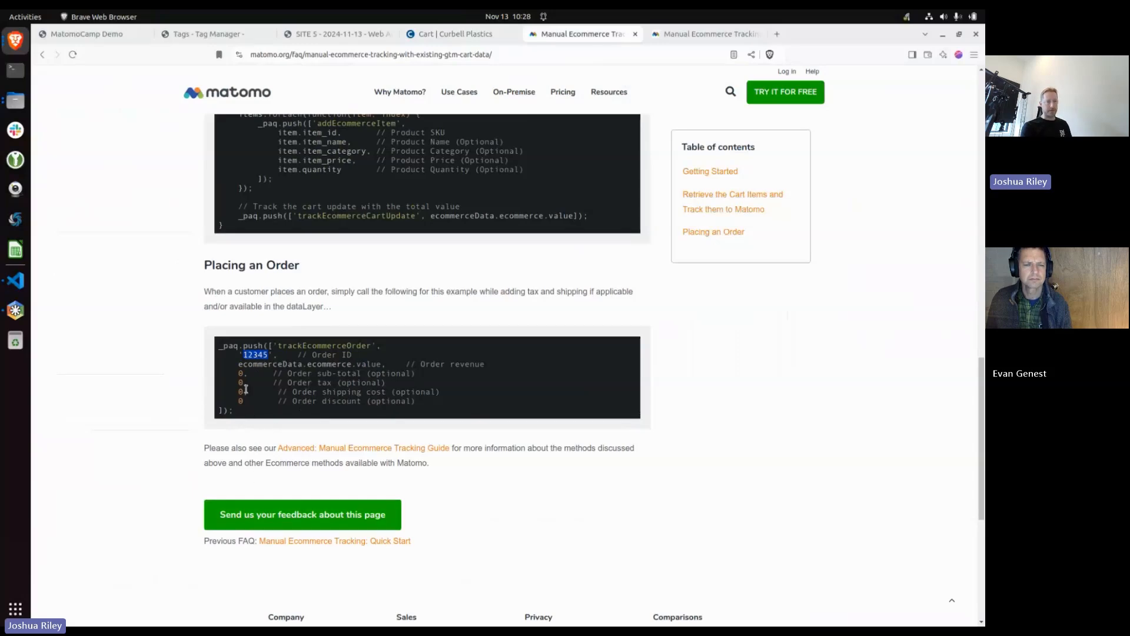
click(241, 415)
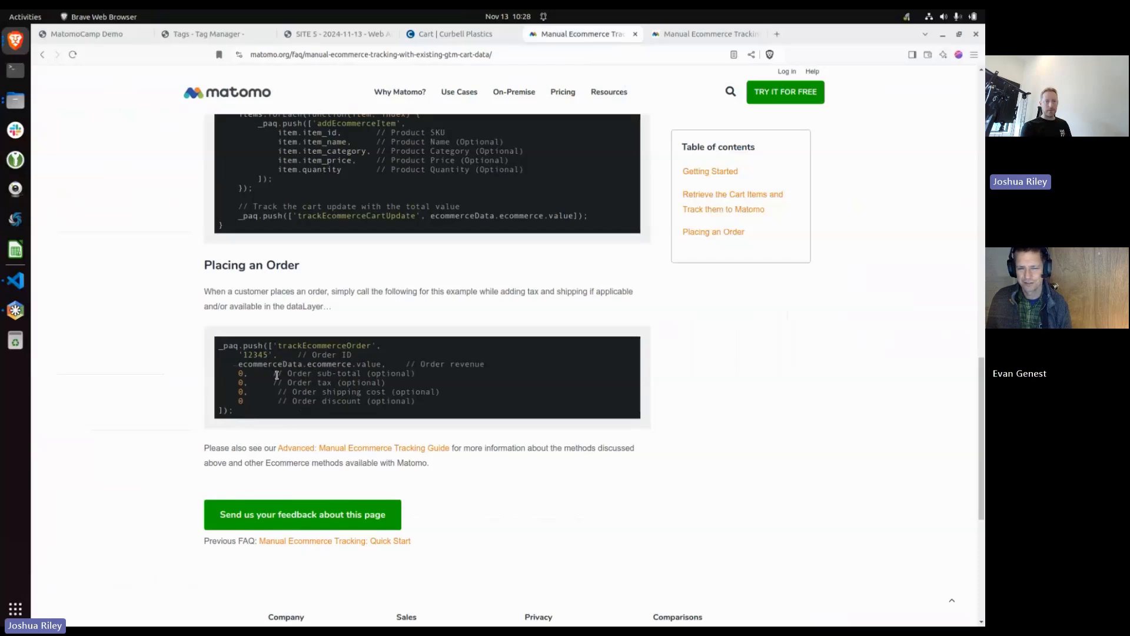
double_click(242, 374)
Copy the FAQ's full trackEcommerceOrder snippet into the Track Cart tag's script, just before the closing script tag
drag(234, 401, 221, 347)
click(249, 414)
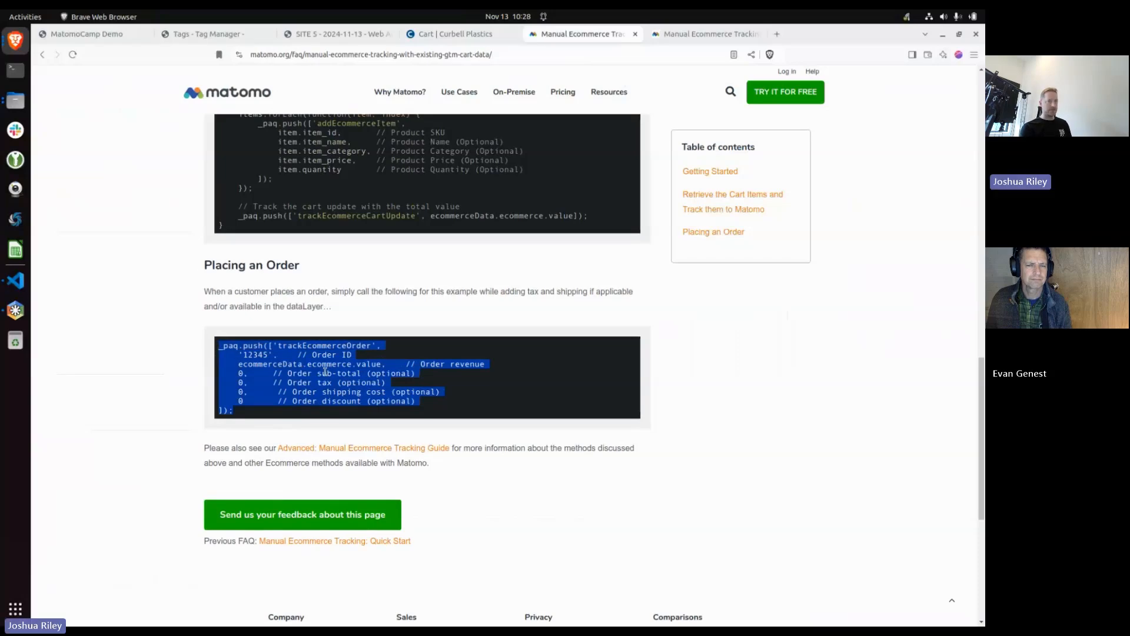
click(190, 35)
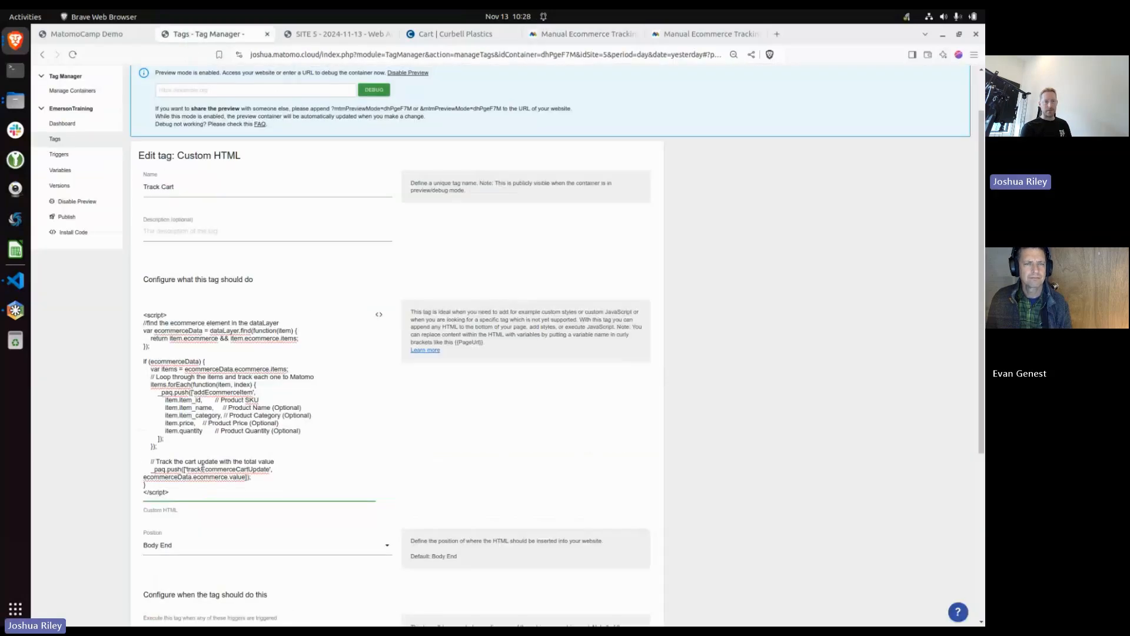
click(257, 483)
key(Return)
key(Return)
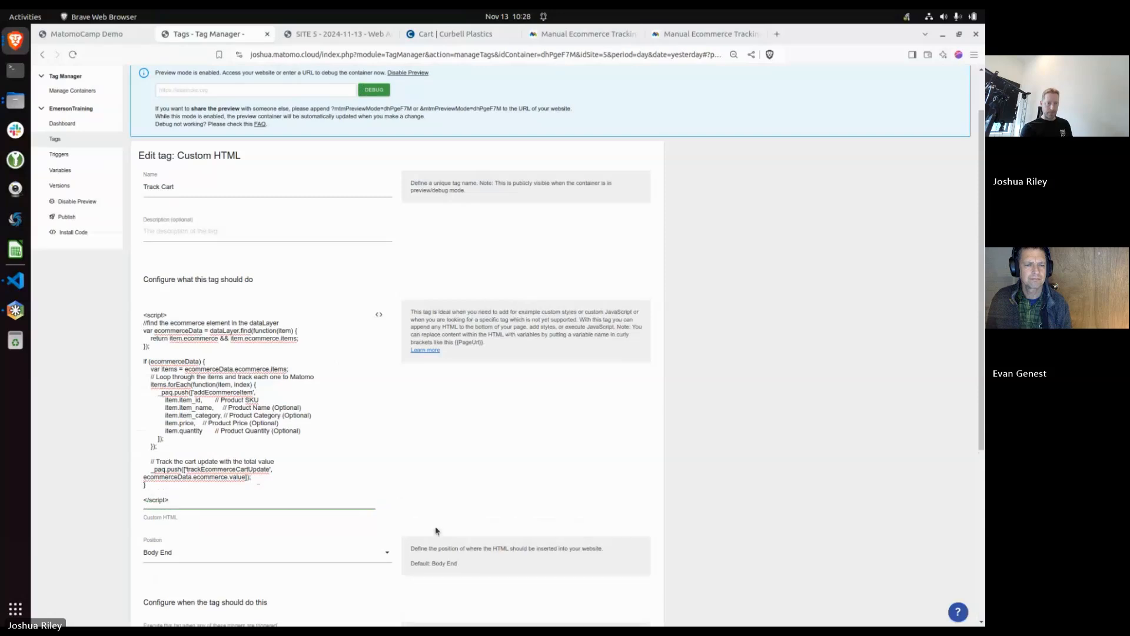
key(ctrl+v)
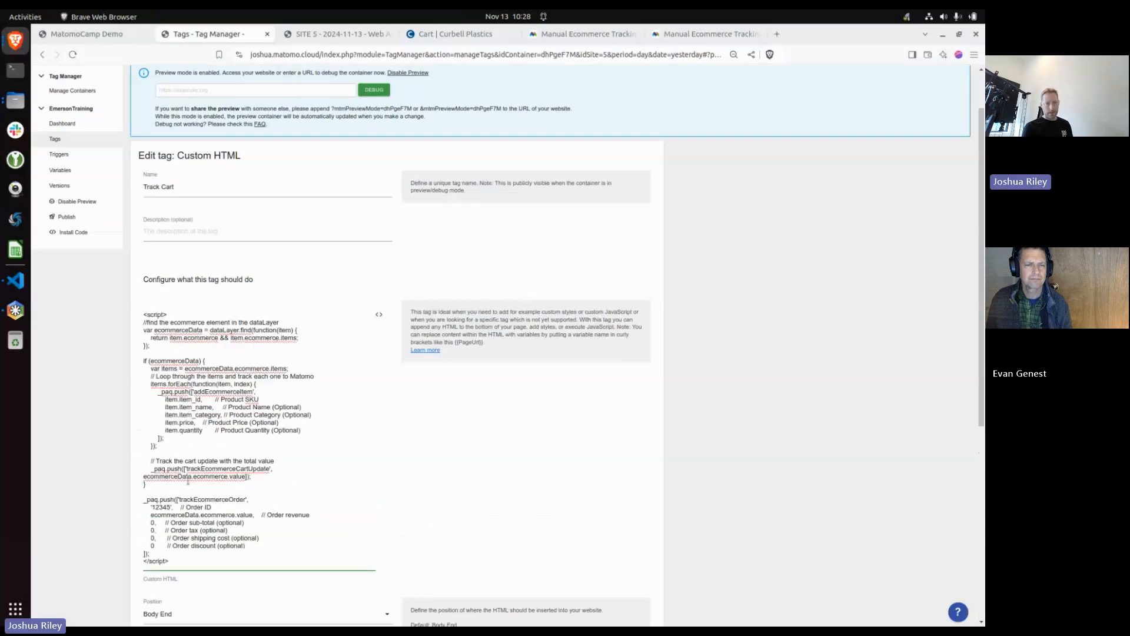
Replace the sample order ID in the trackEcommerceOrder call with a random test order ID, keeping ecommerceData.ecommerce.value as the revenue
double_click(161, 507)
text(4l5kj2h34l5kjh)
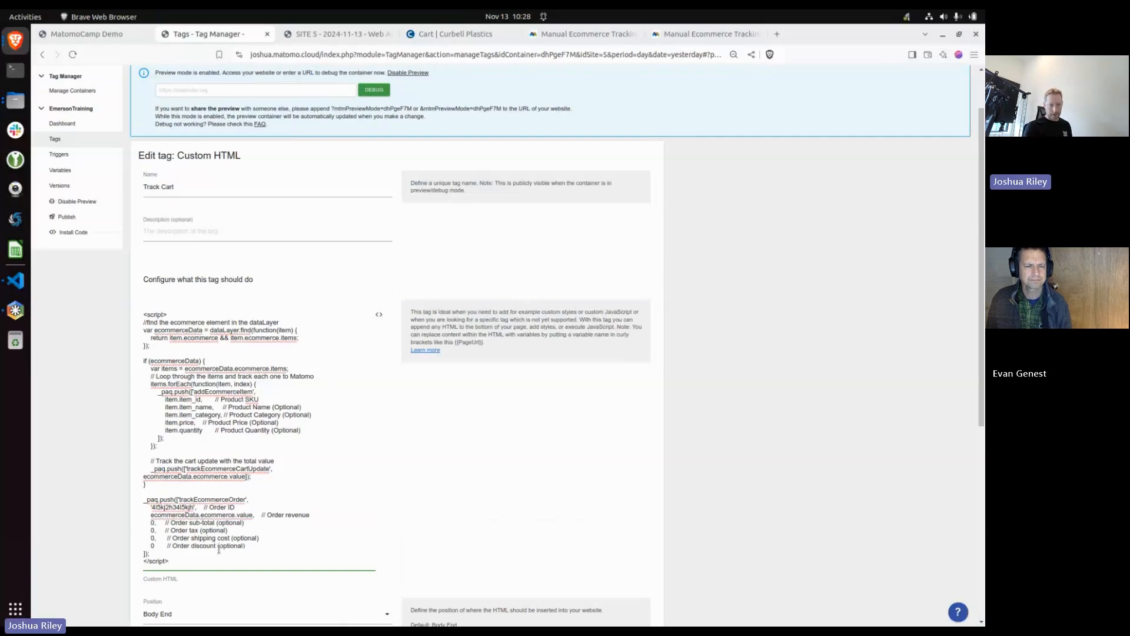
double_click(245, 515)
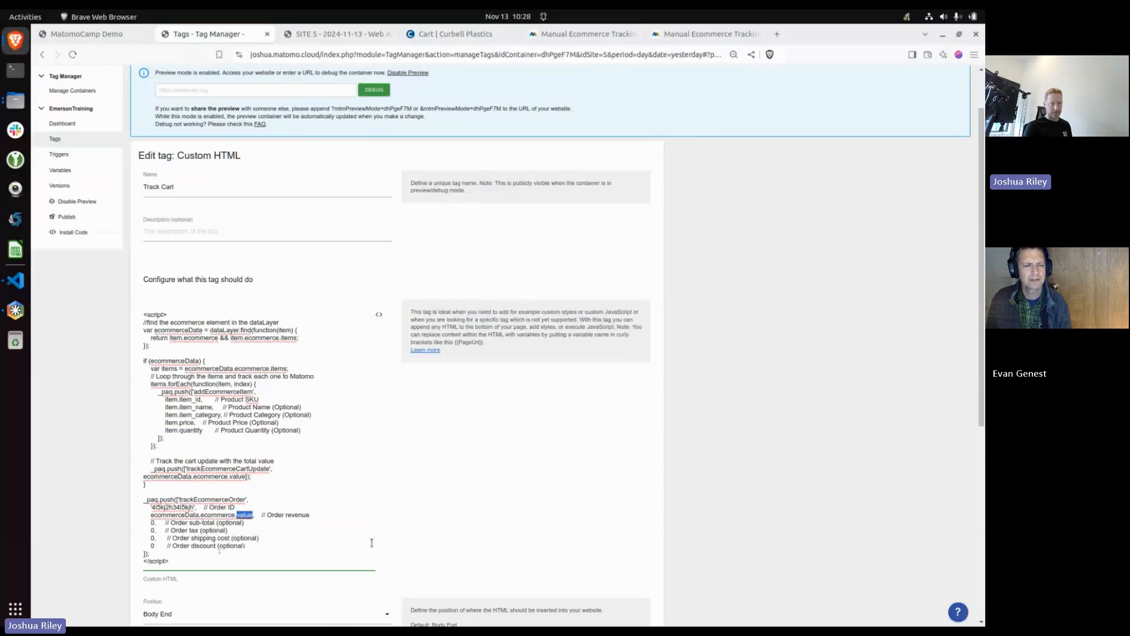
click(373, 472)
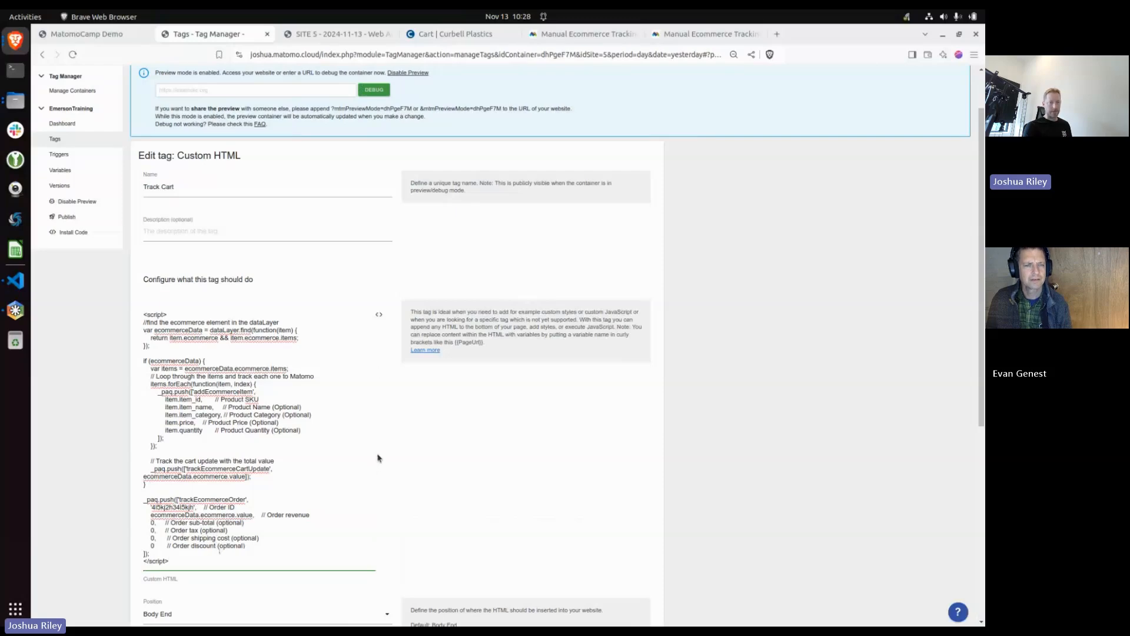
Save the updated Track Cart tag and publish the container as version 36 to the Live environment
scroll(378, 458, down, 5)
click(162, 547)
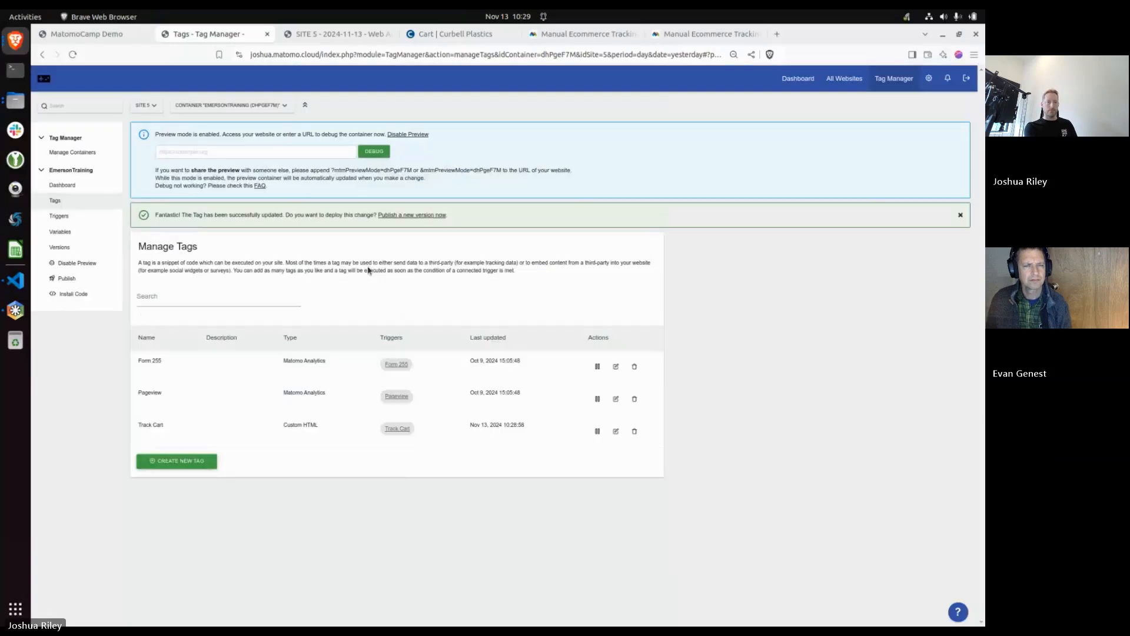
click(67, 280)
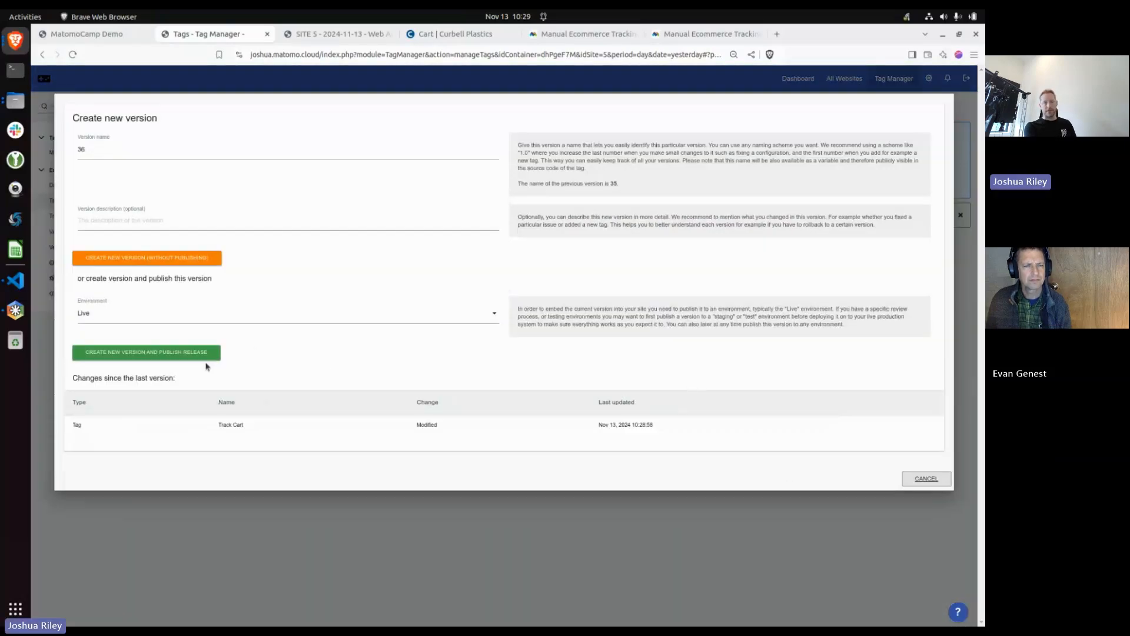
click(203, 353)
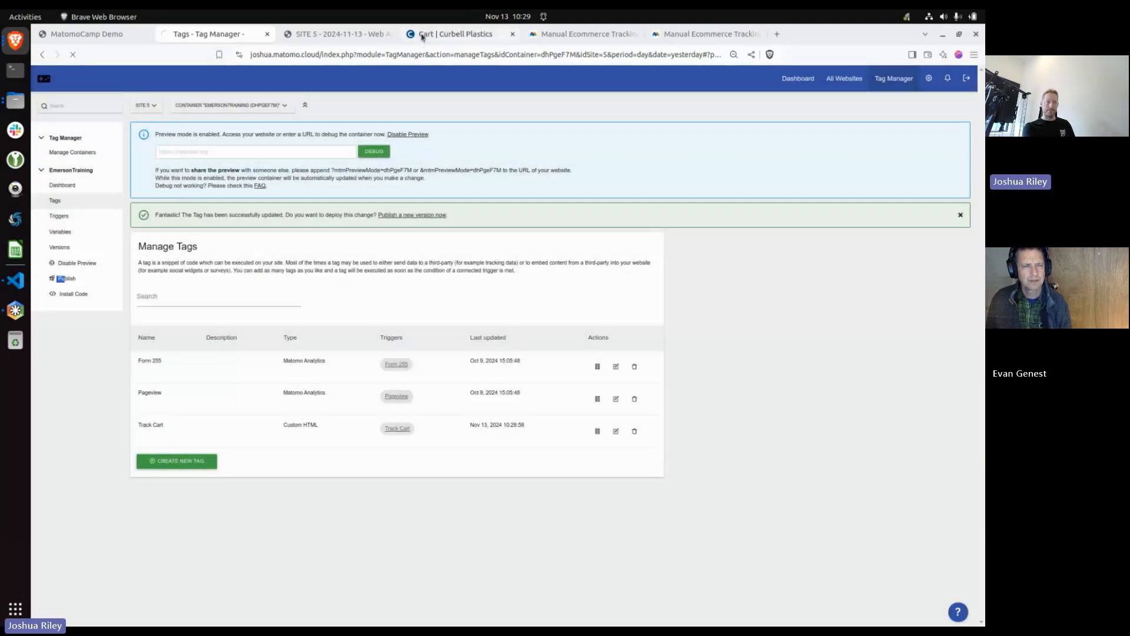
Reload the preview cart page to capture its Matomo tracking requests, adjusting the developer tools width to fit the request list
click(450, 34)
click(72, 55)
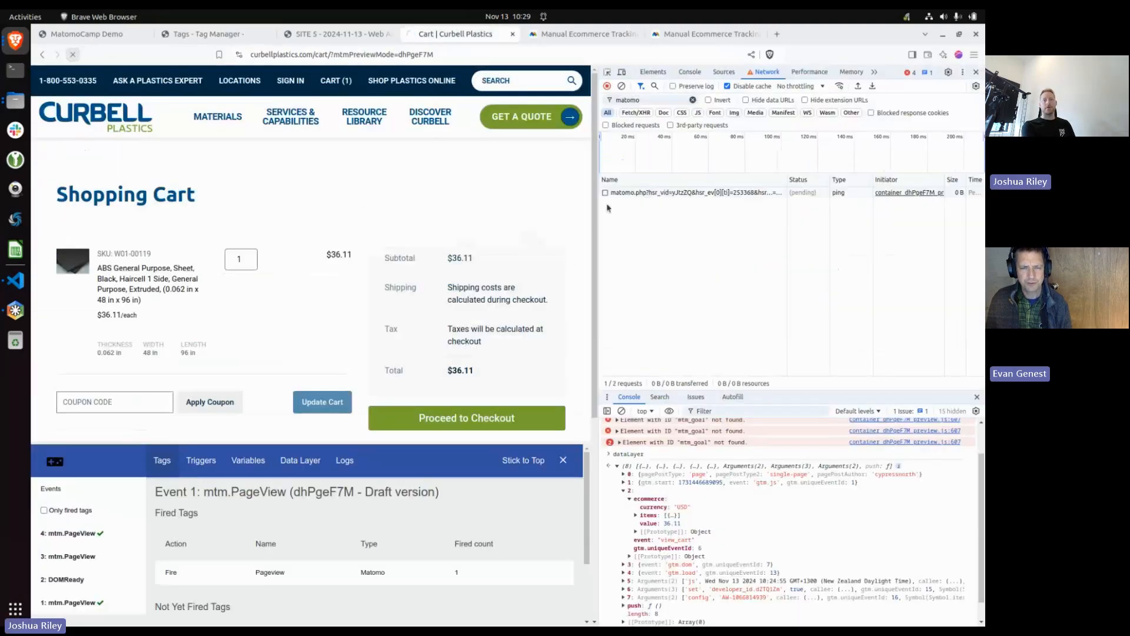
drag(600, 188, 578, 181)
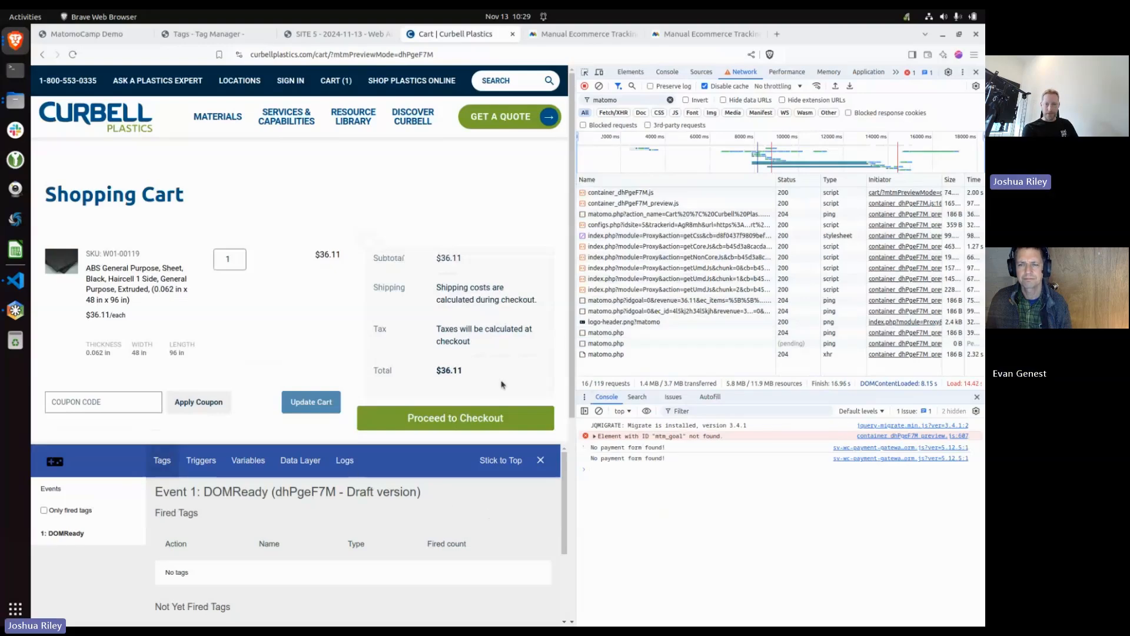
drag(578, 386, 595, 387)
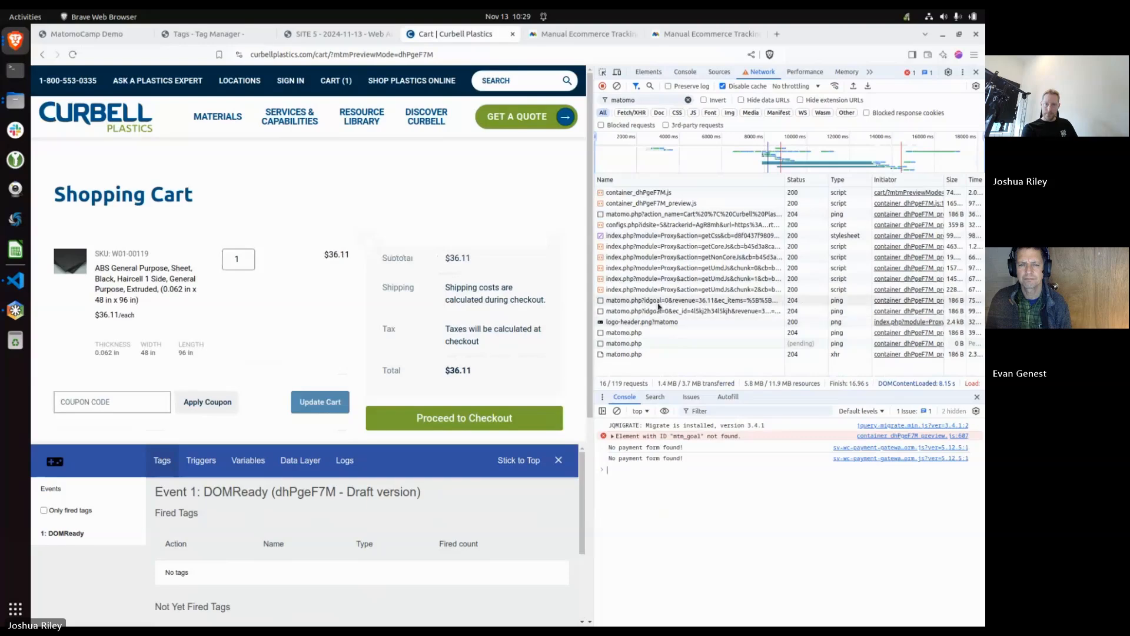
Compare the payloads of the cart update and order matomo.php requests, checking the order request's ec_id parameter
click(659, 302)
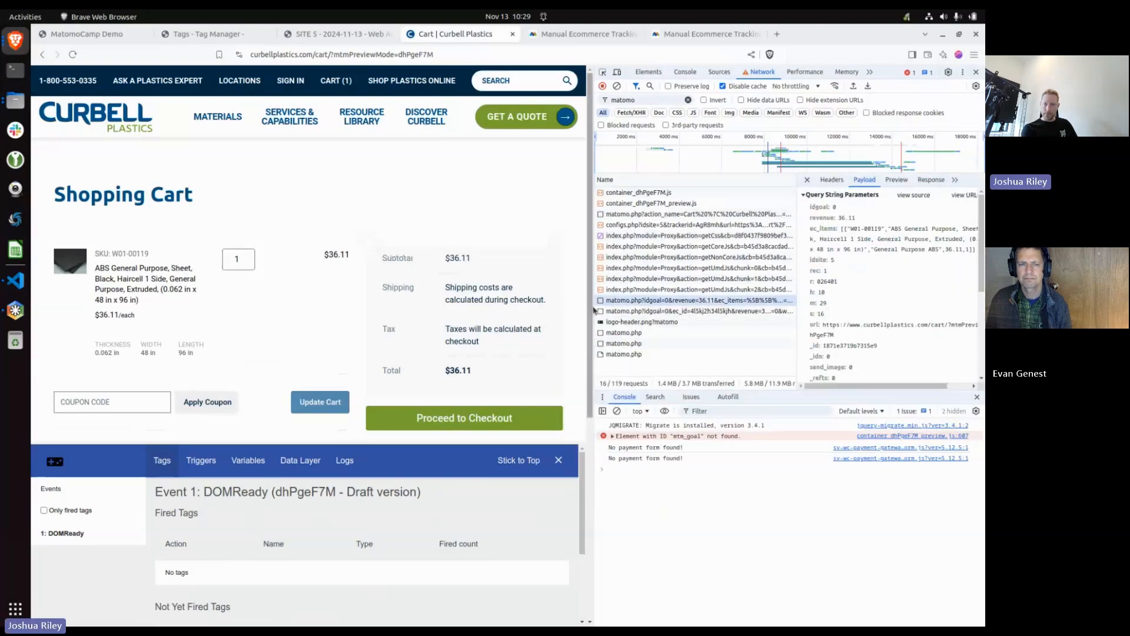
drag(589, 310, 560, 310)
click(612, 312)
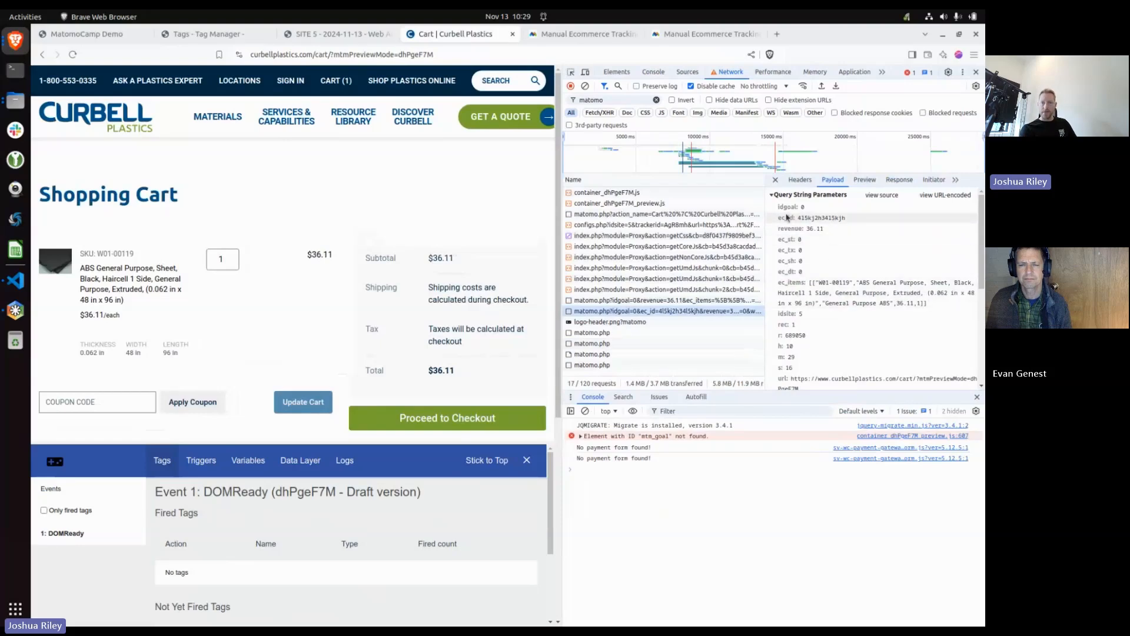
click(778, 219)
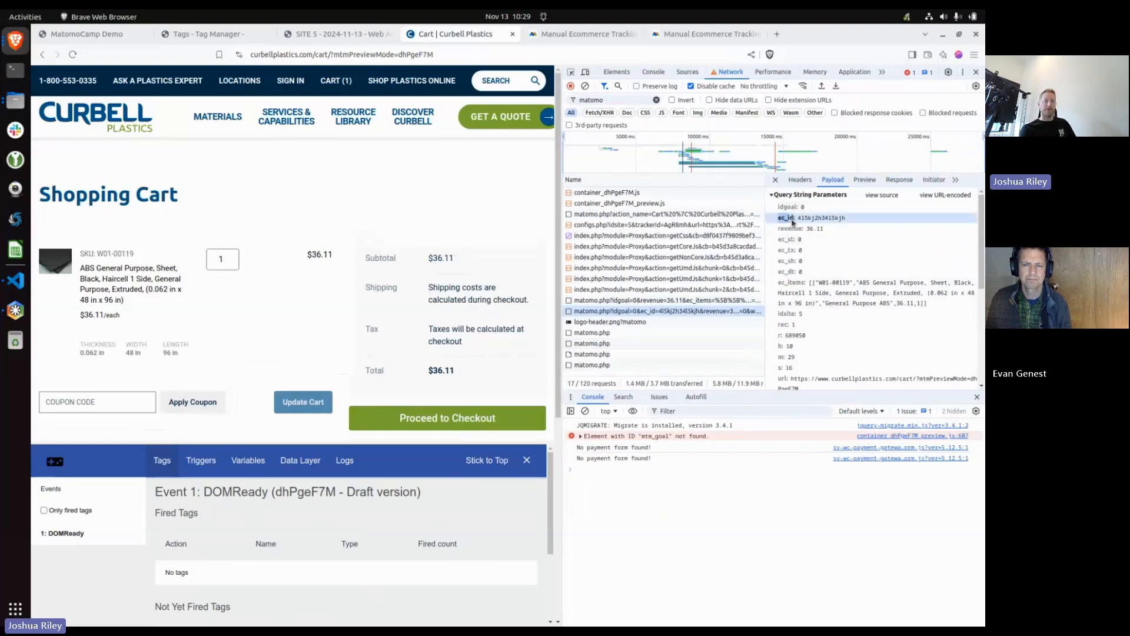
click(687, 301)
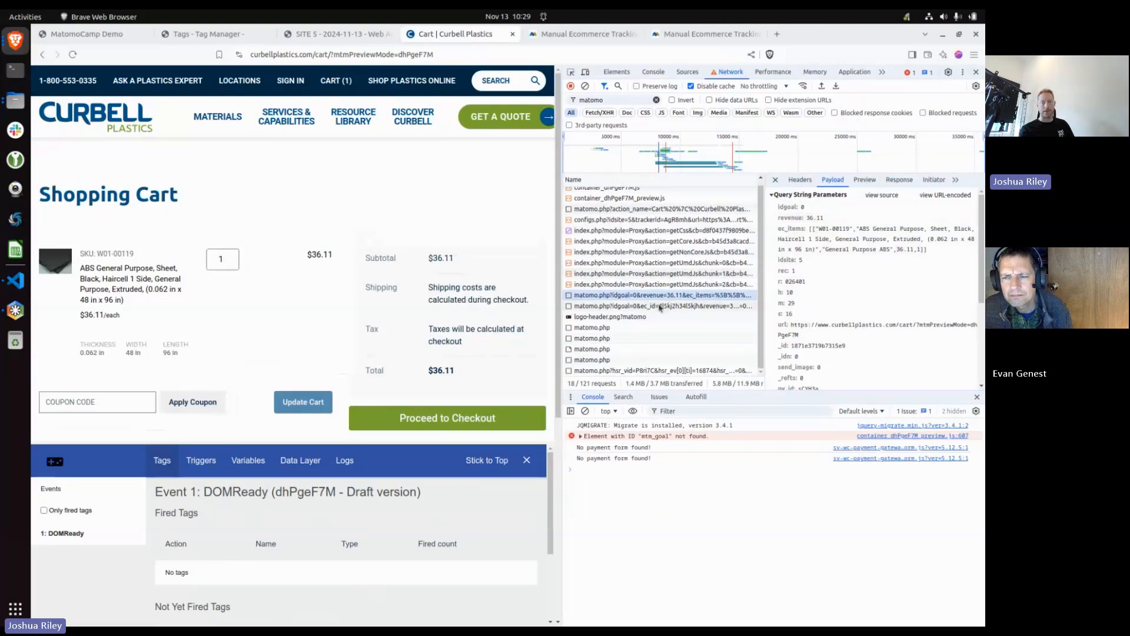
click(660, 307)
click(816, 221)
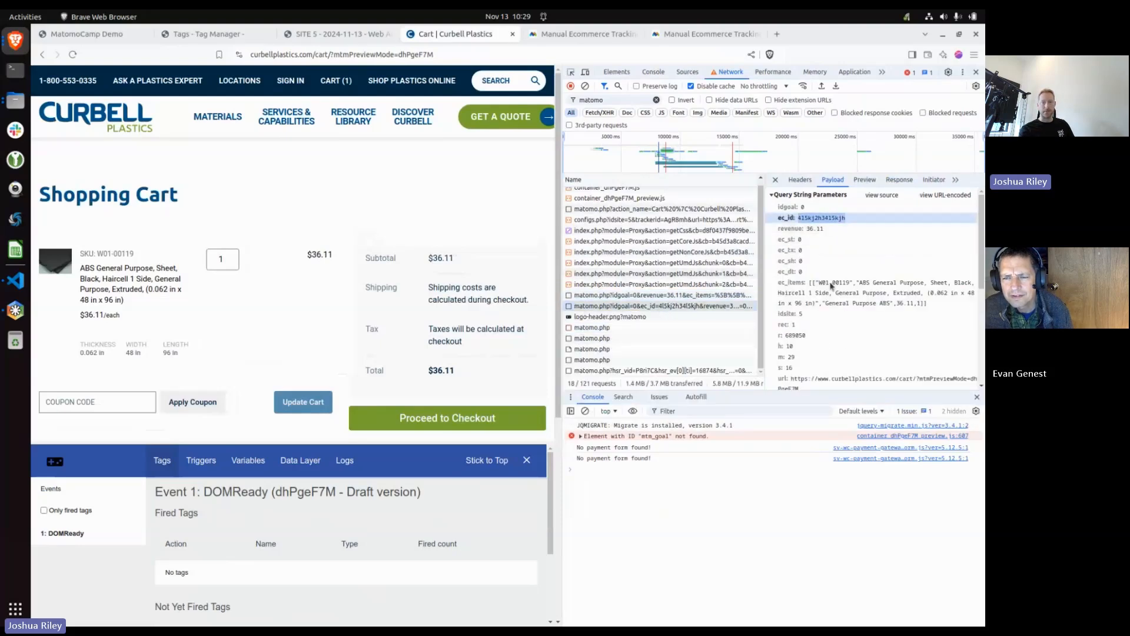
Reload Matomo's Visits Log and check the latest visit's ecommerce entry under the Curbell Plastics cart page for its order ID, revenue and product details
click(831, 271)
click(329, 36)
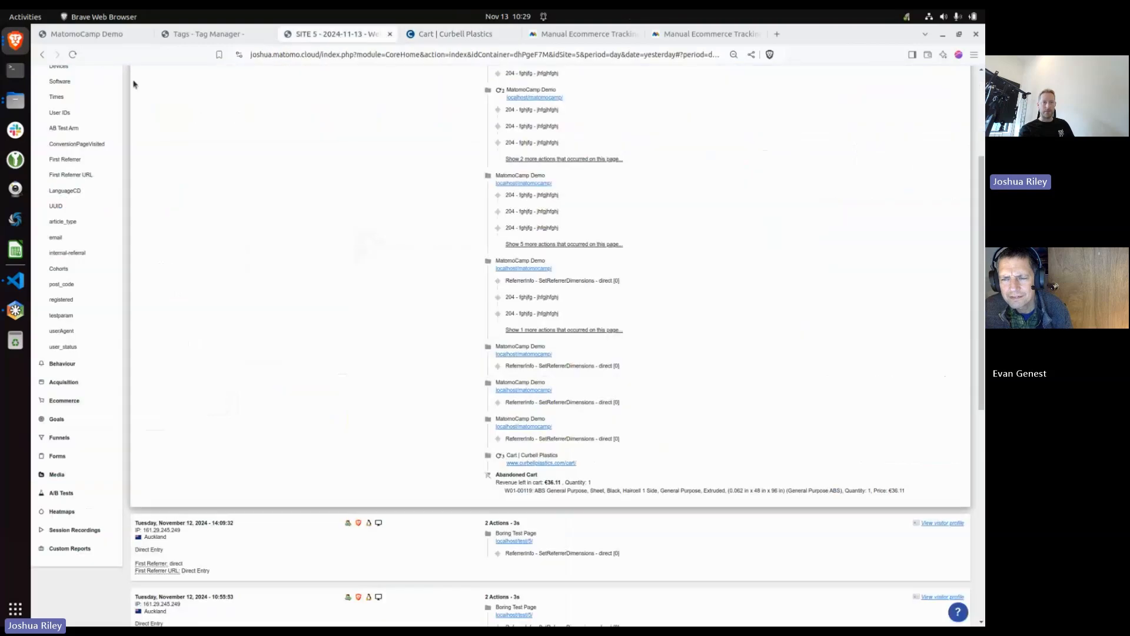
click(73, 54)
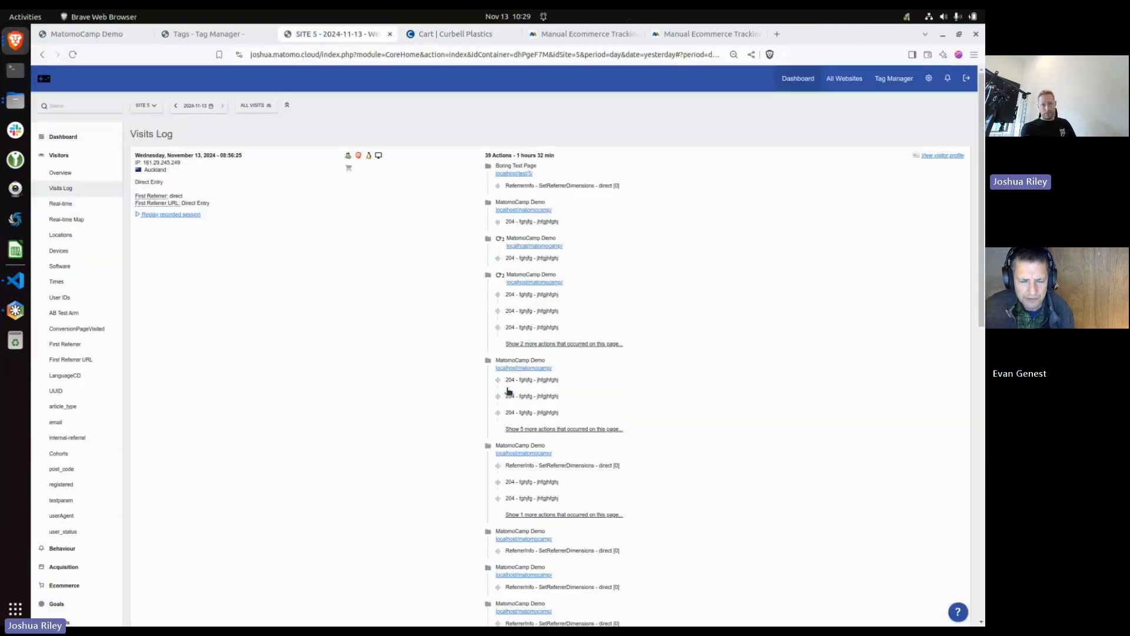
scroll(518, 389, down, 5)
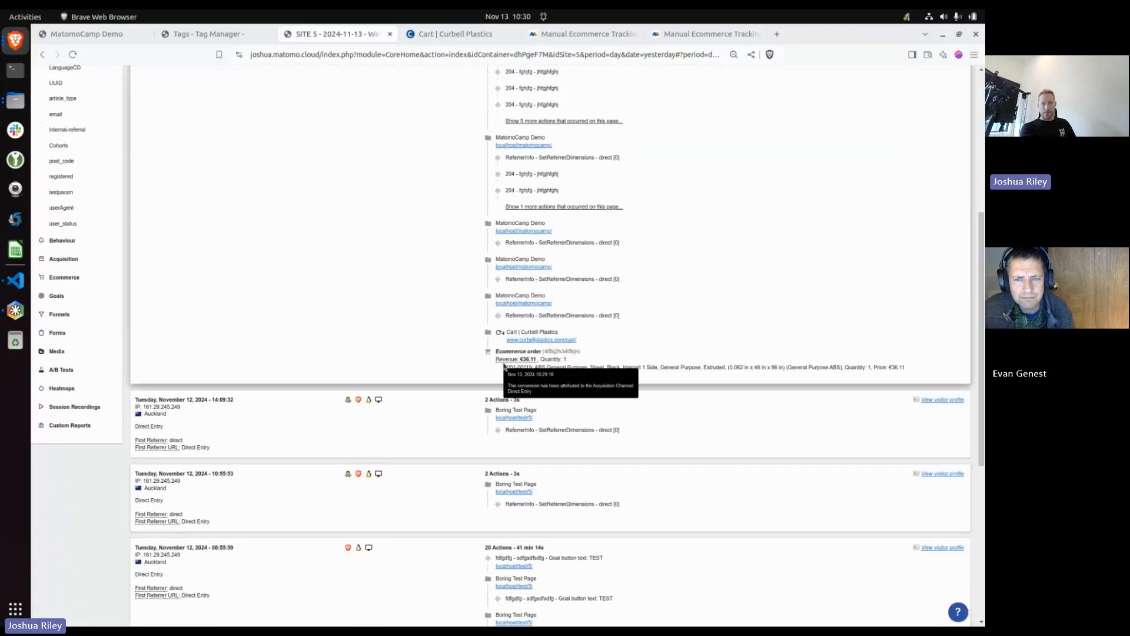
mouse_move(528, 357)
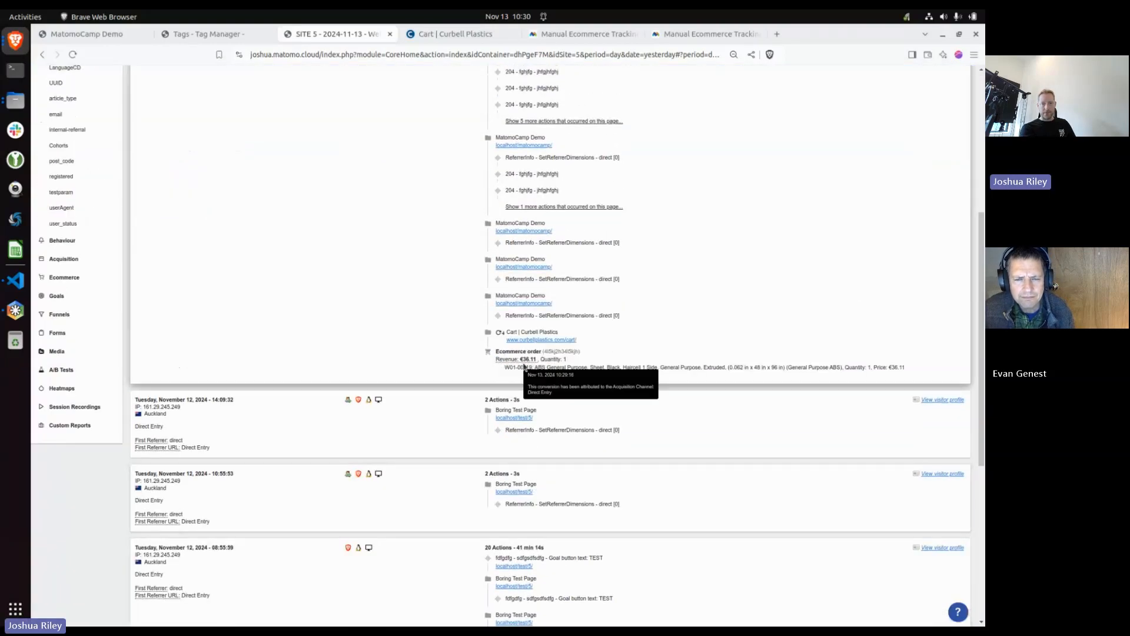
drag(907, 368, 483, 349)
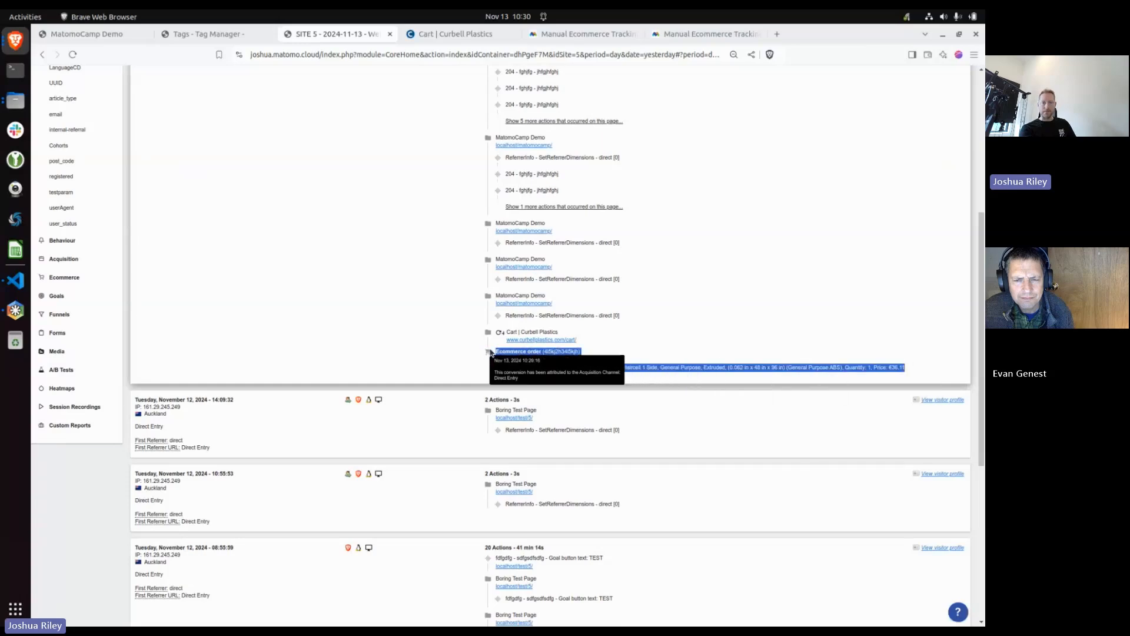
click(496, 394)
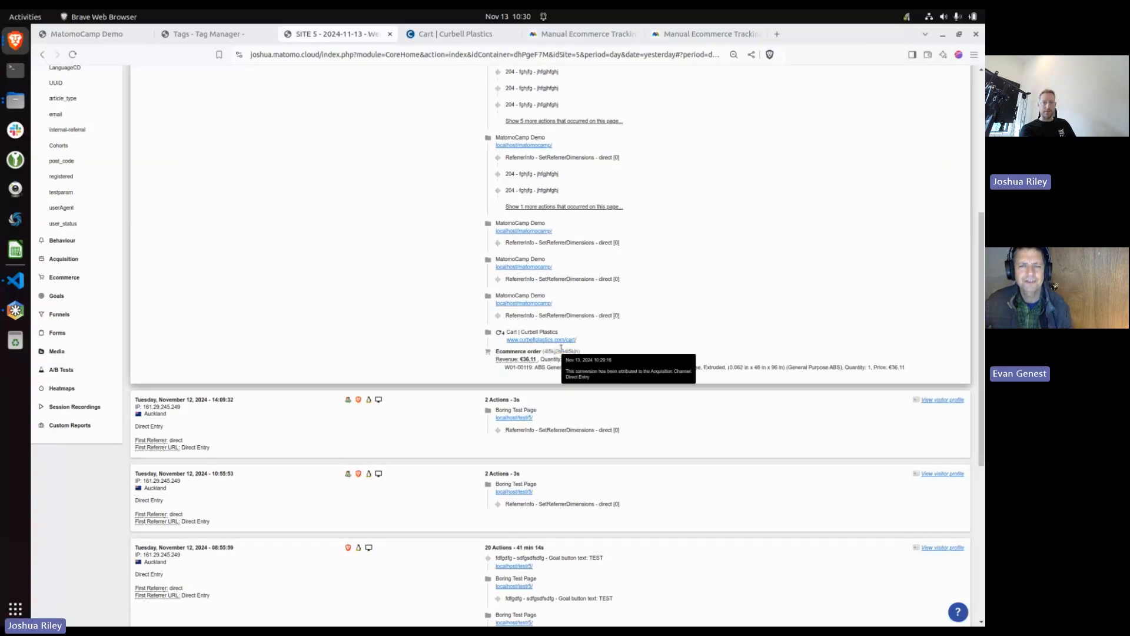
click(671, 364)
scroll(638, 352, up, 1)
scroll(637, 351, up, 4)
scroll(638, 352, down, 2)
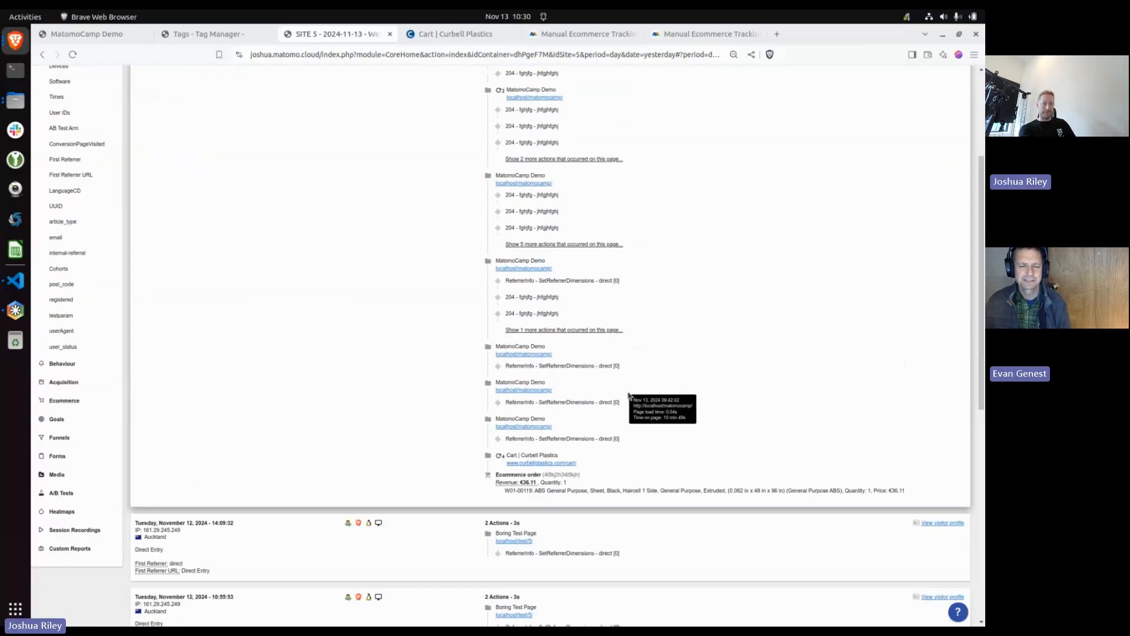